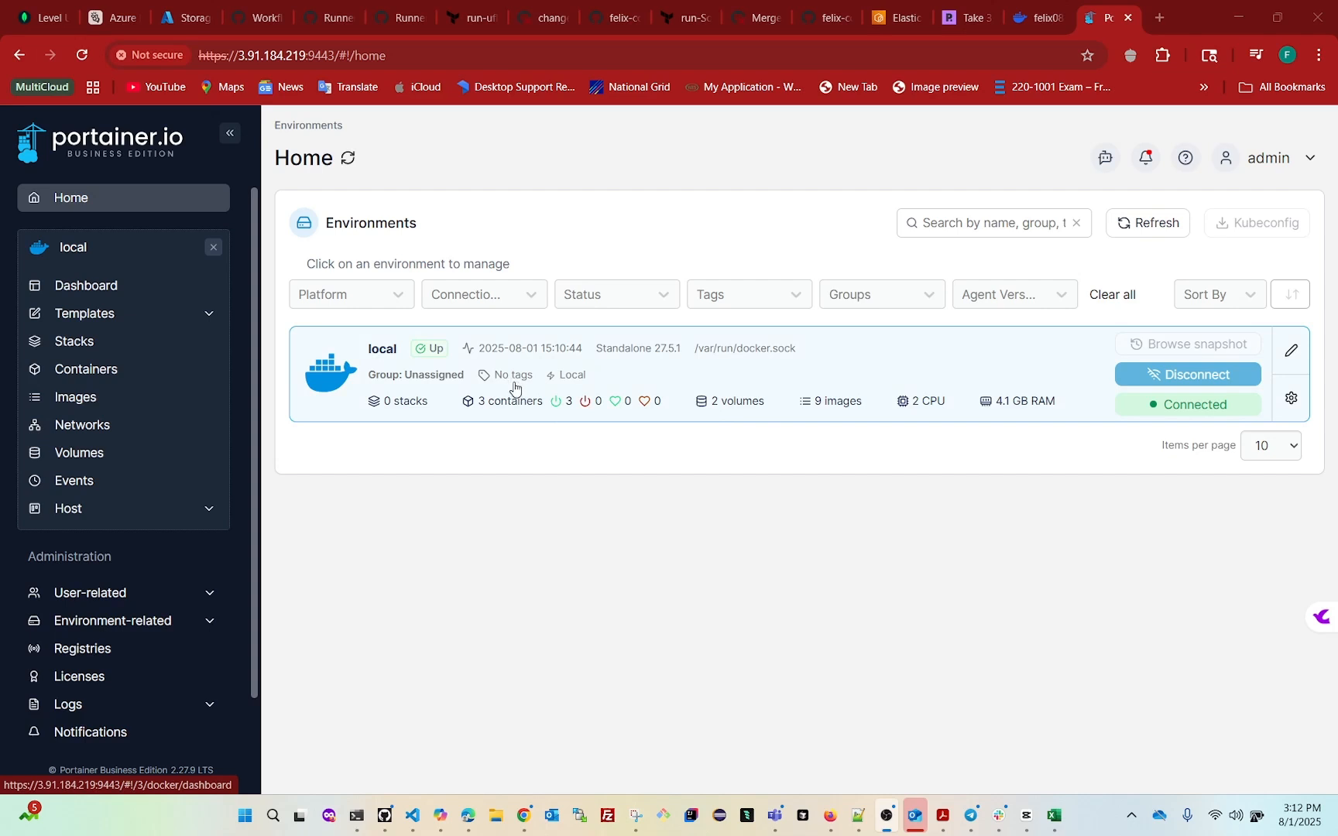
Open the local environment's container list and view the web-server container's site through its published port 8089
click(515, 387)
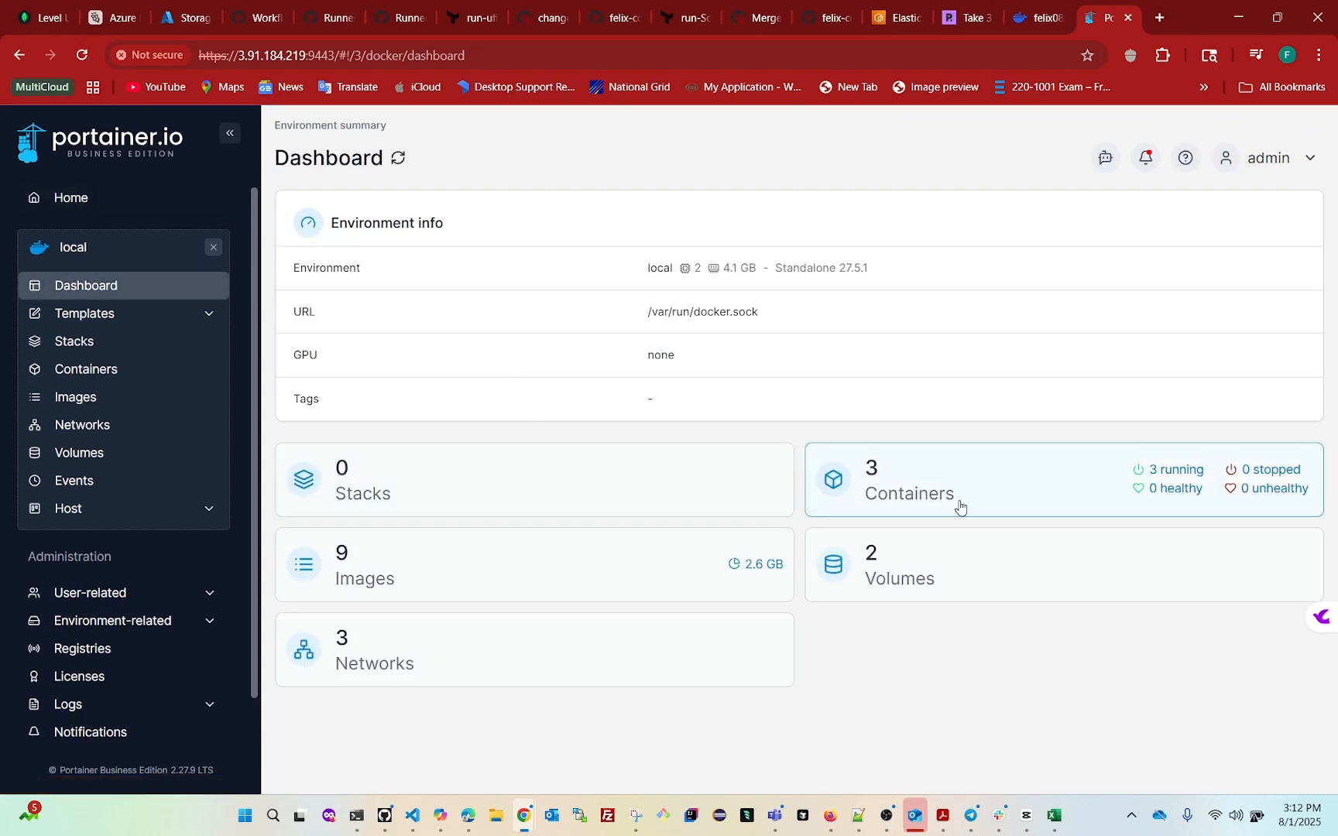
click(959, 495)
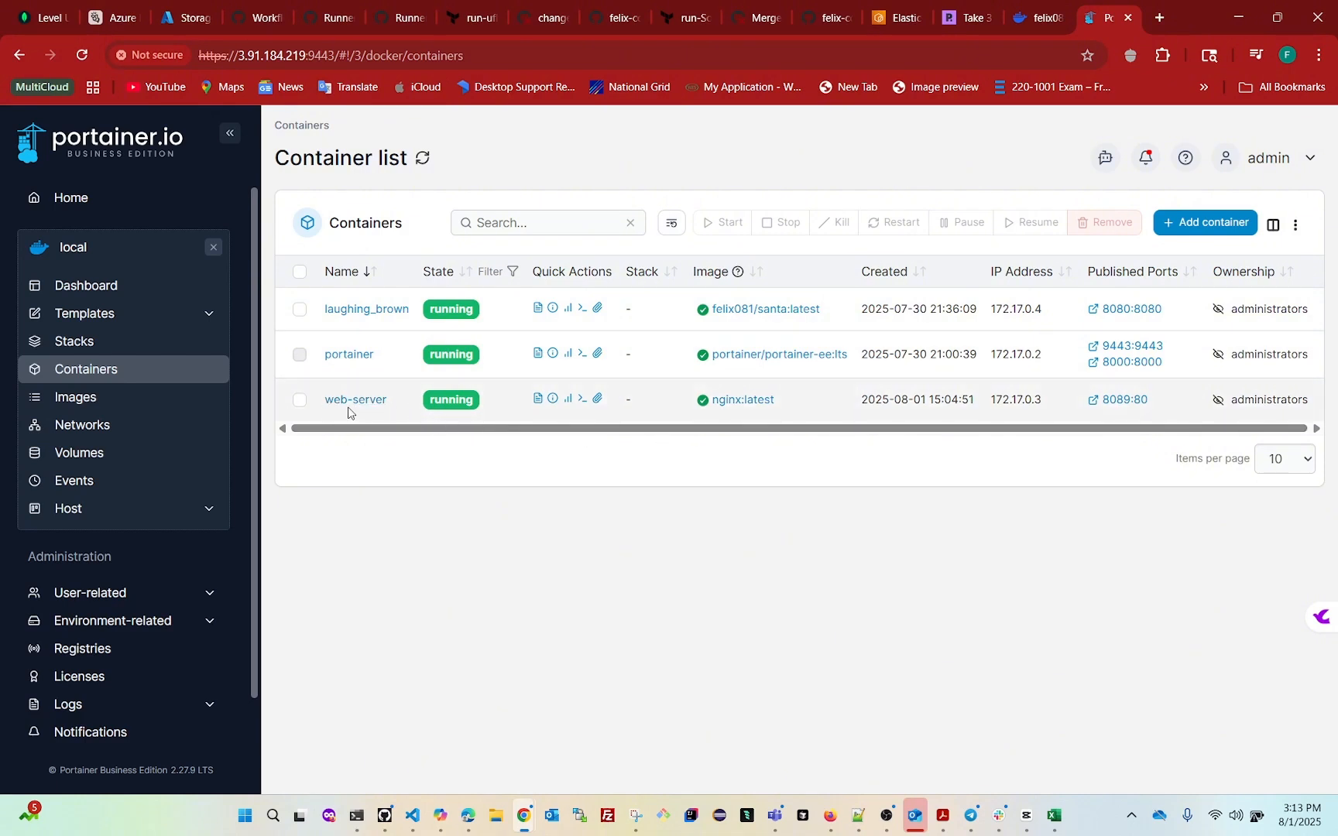
click(1123, 400)
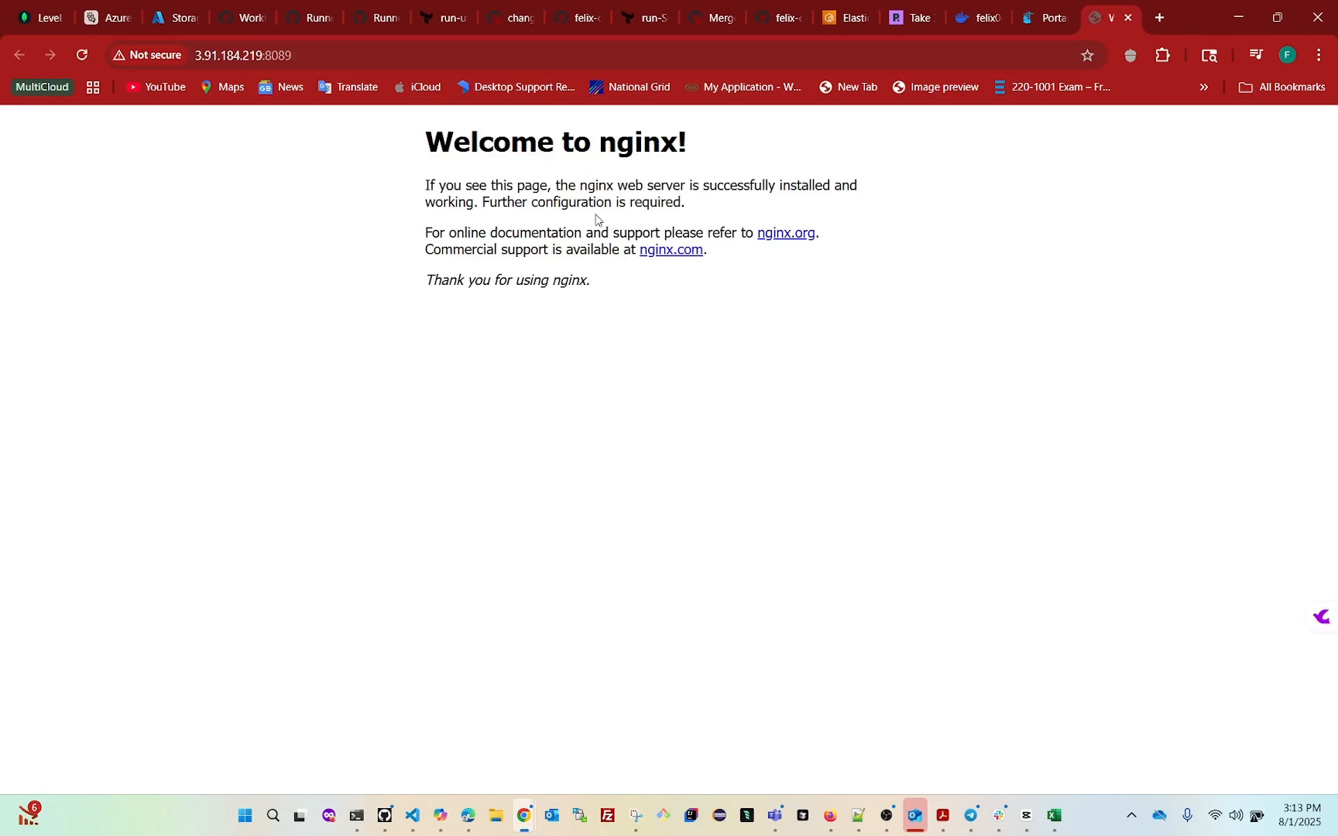
From the container list, view the laughing_brown container's site on published port 8080 and start the Secret Santa matchmaking
click(1039, 24)
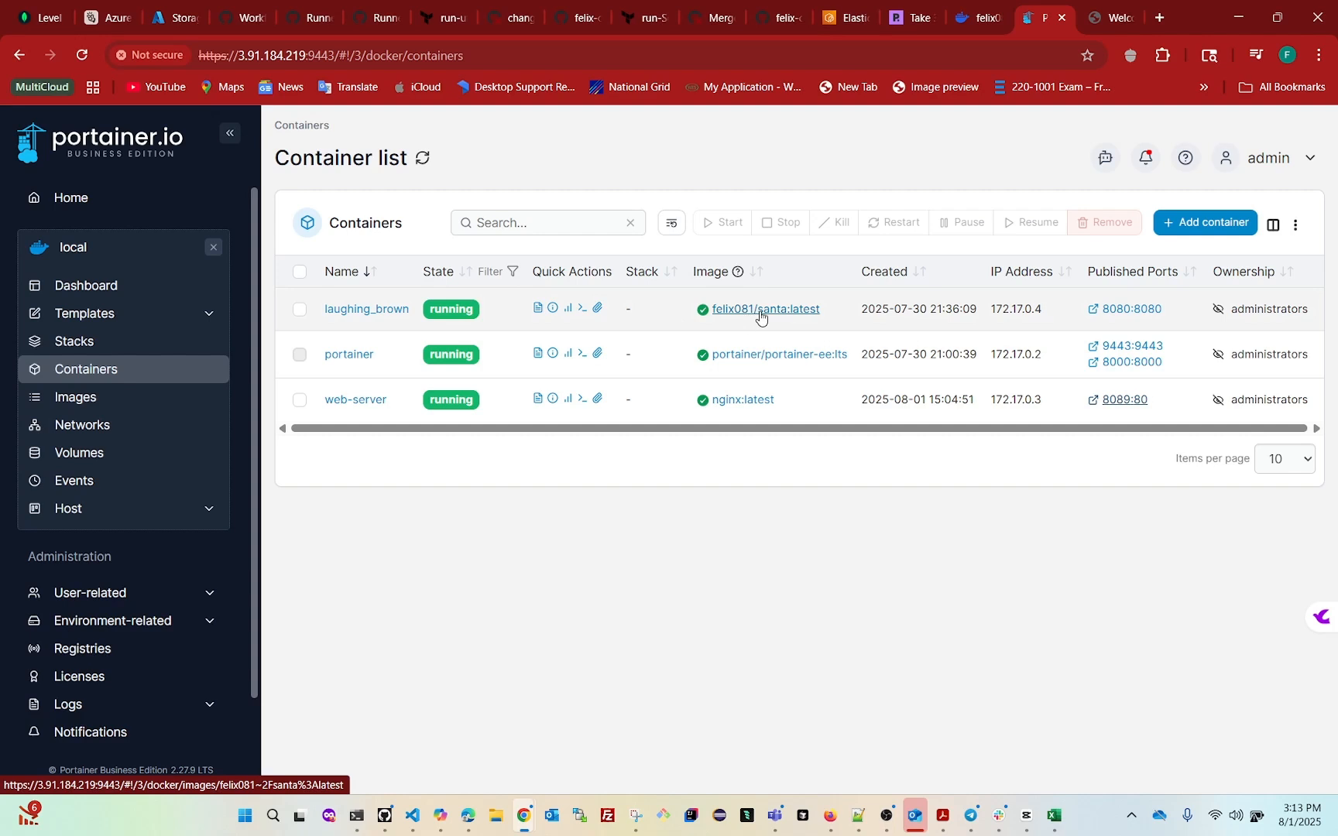
click(1132, 309)
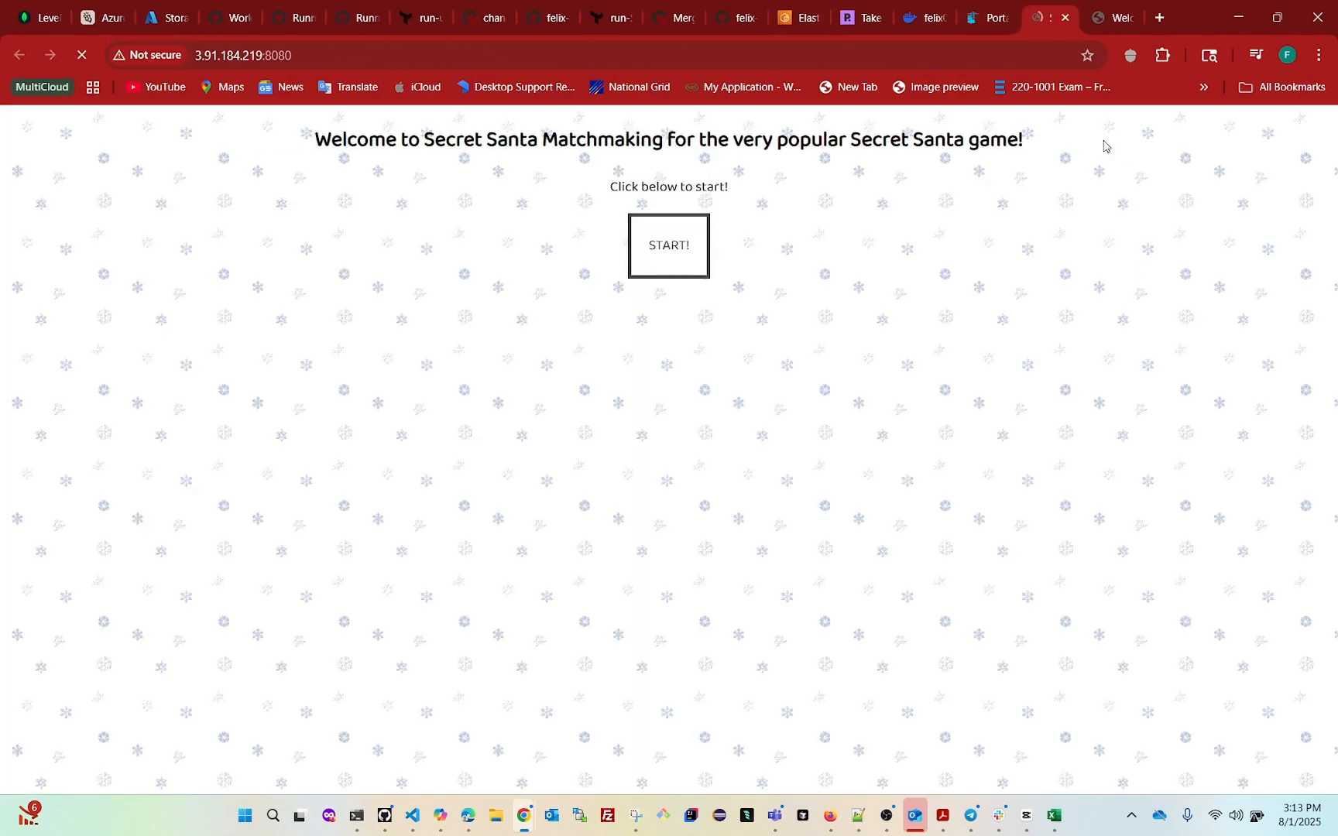
click(669, 263)
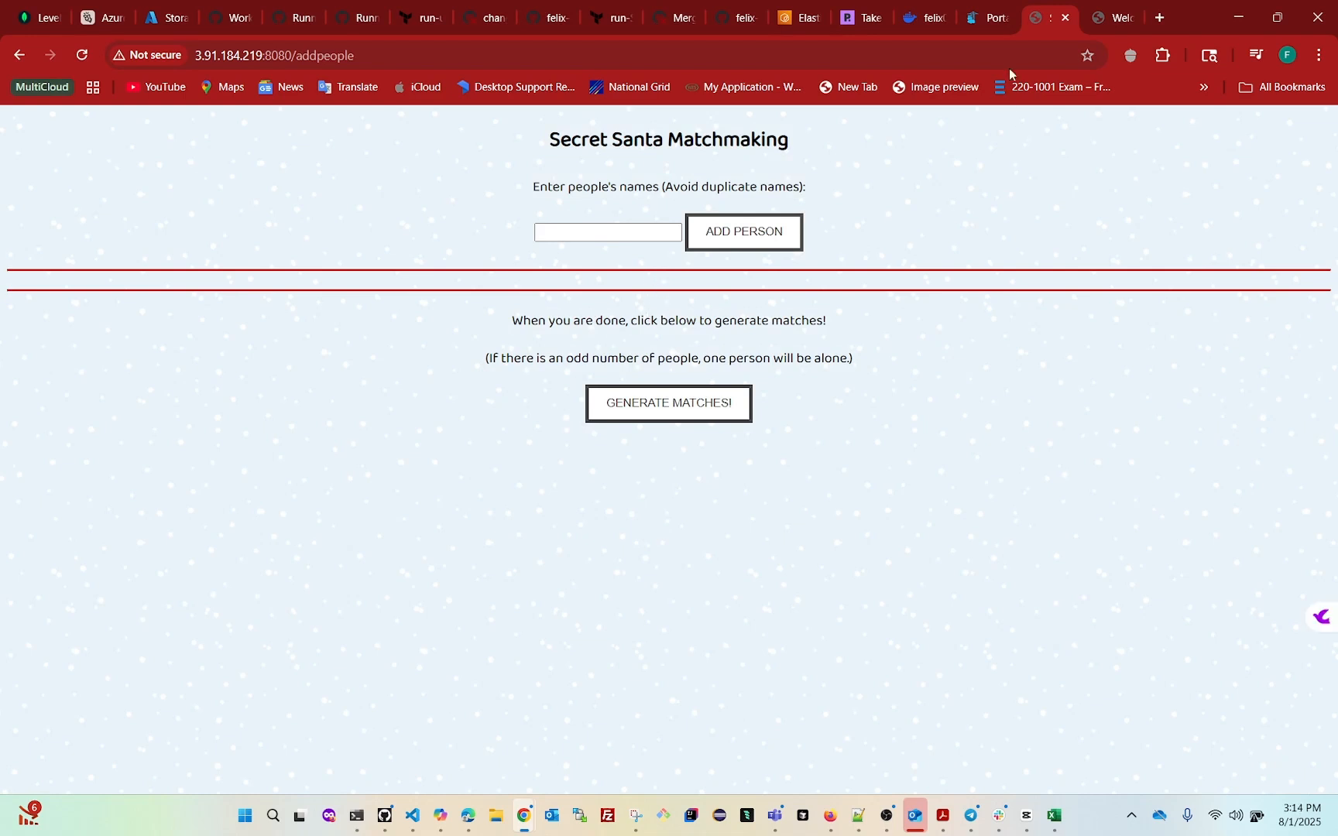
Return to the Portainer container list and review the web-server container's details and status
click(980, 21)
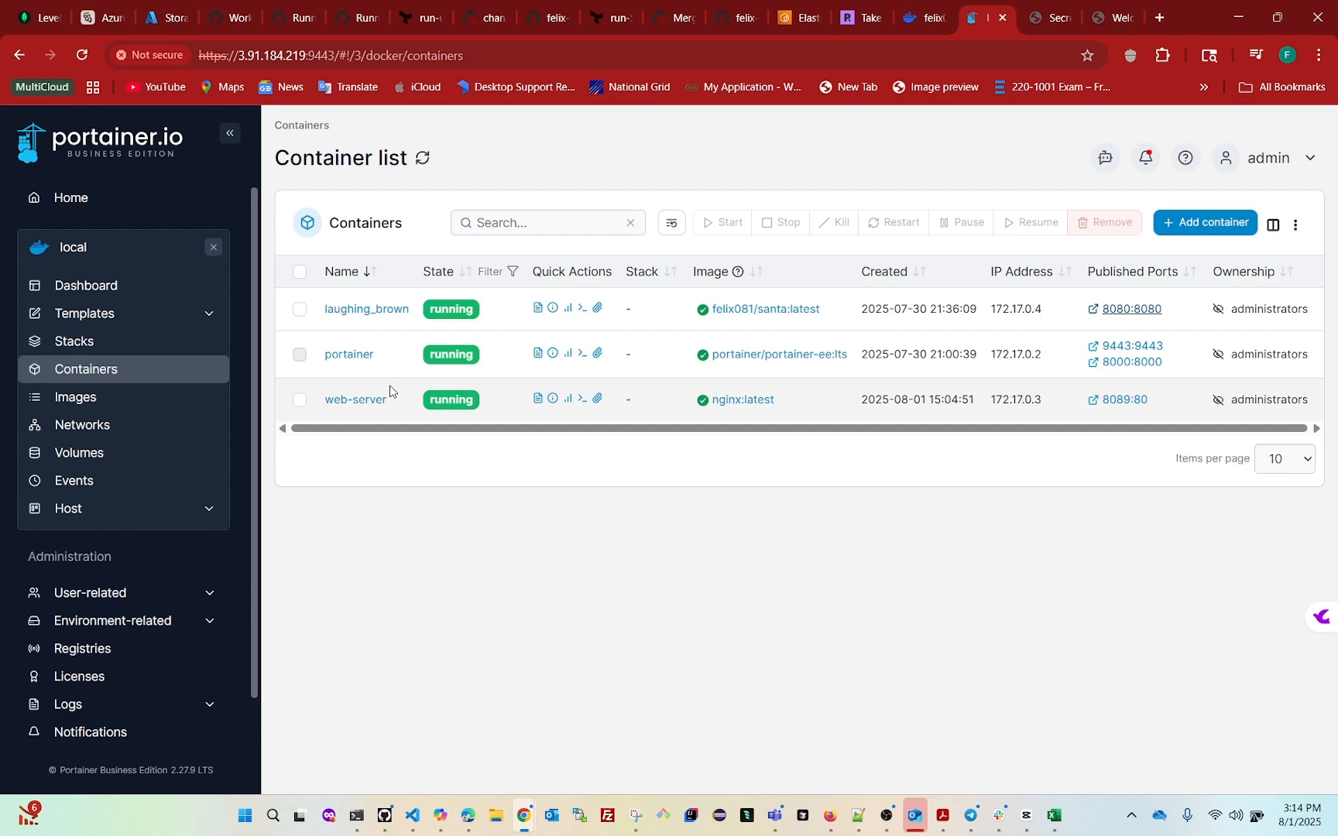
click(352, 404)
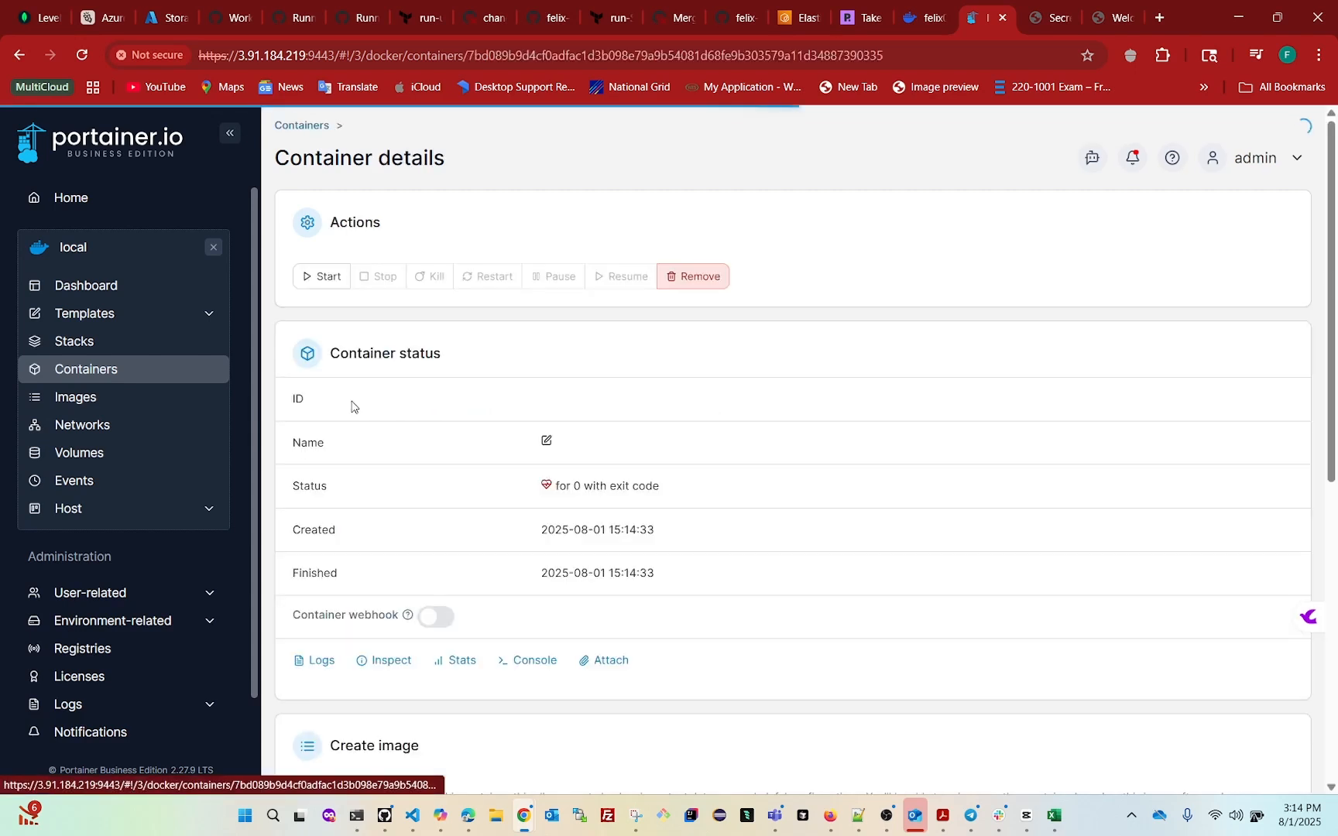
scroll(597, 378, down, 1)
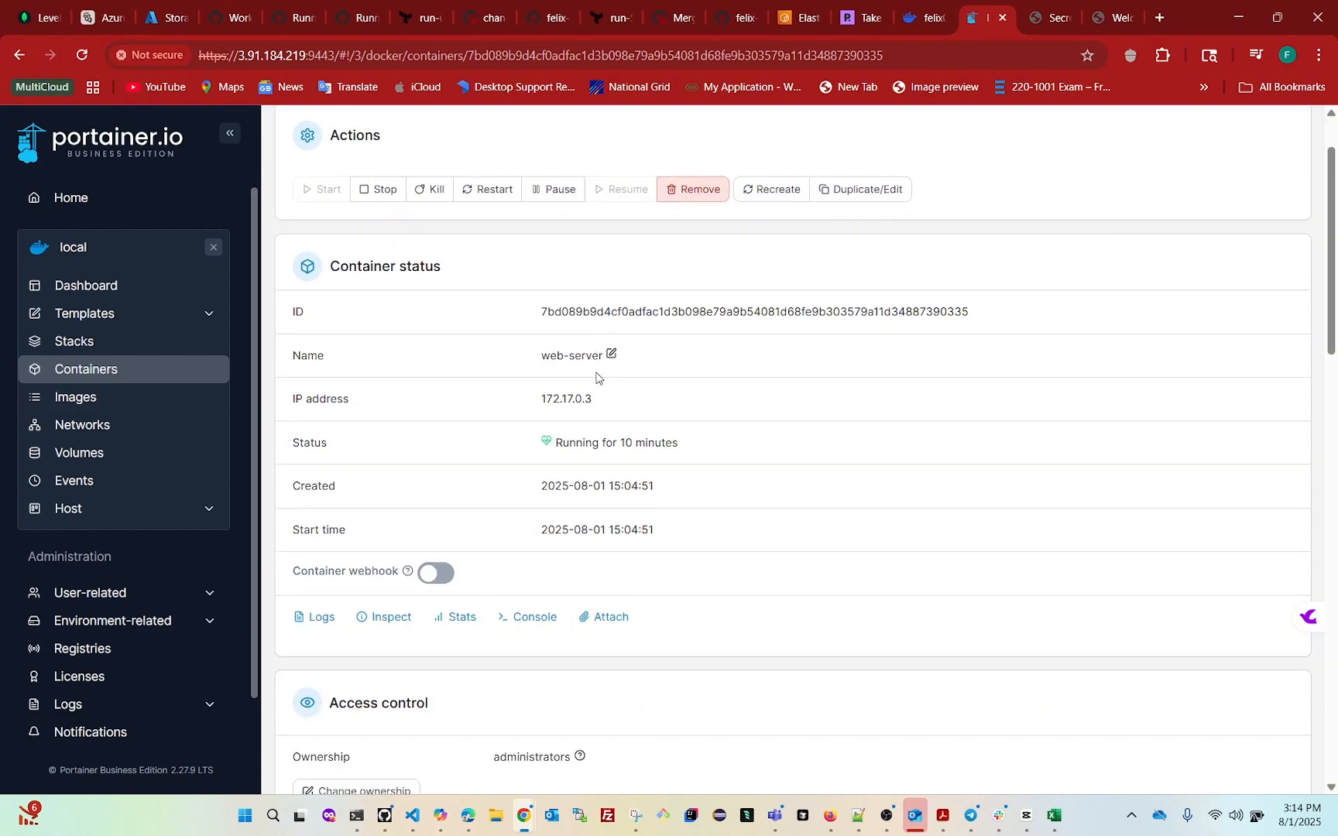
scroll(596, 377, up, 1)
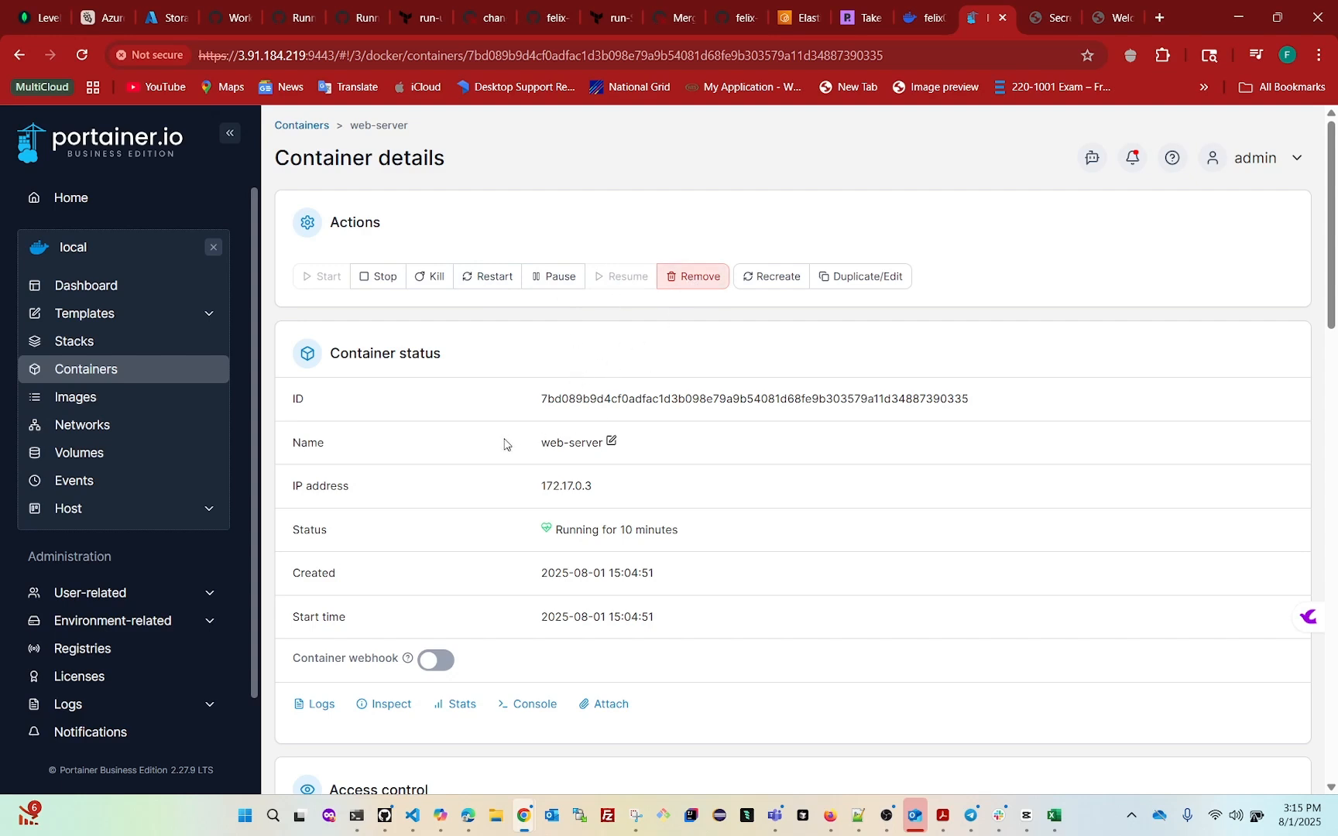
scroll(505, 442, down, 1)
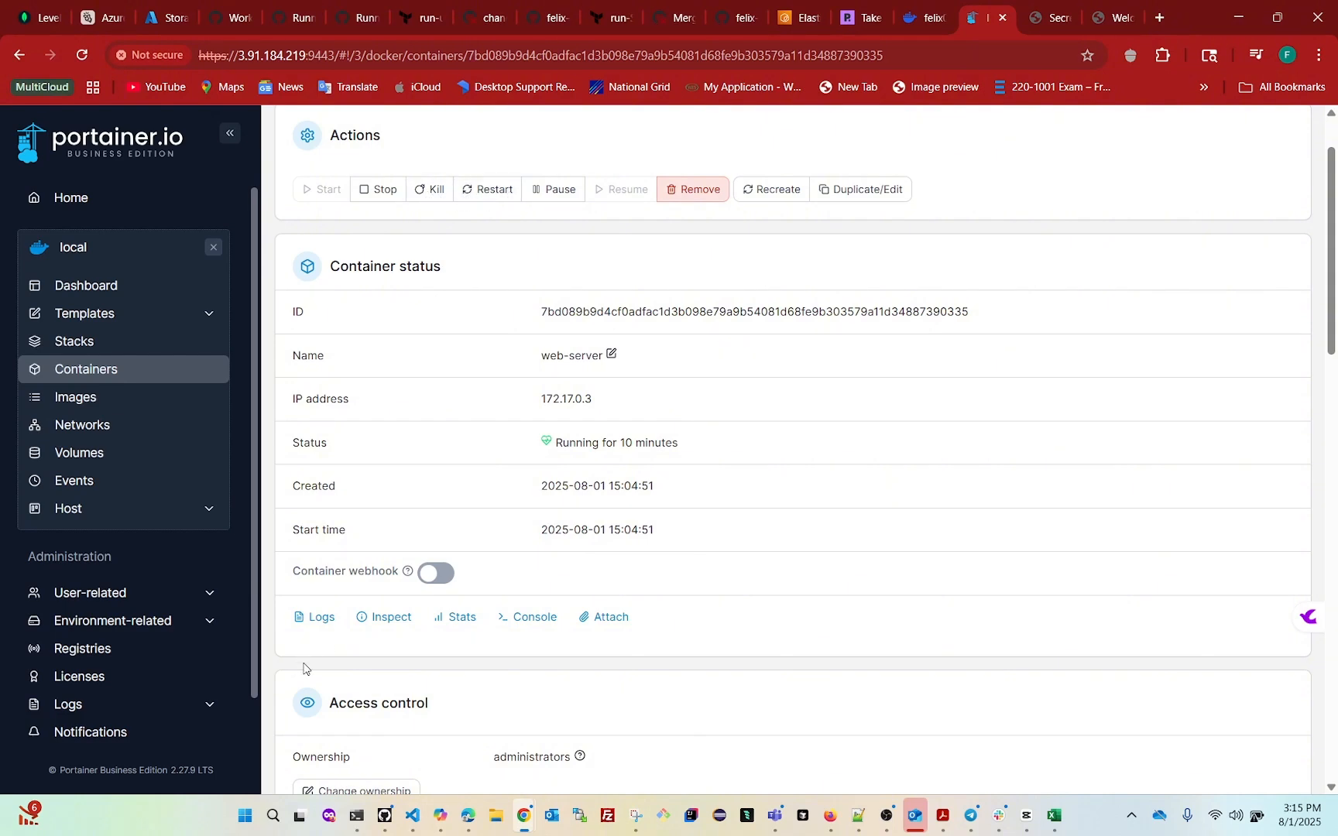
Switch to the Ubuntu terminal, clear it, and list the running containers with docker ps
click(359, 817)
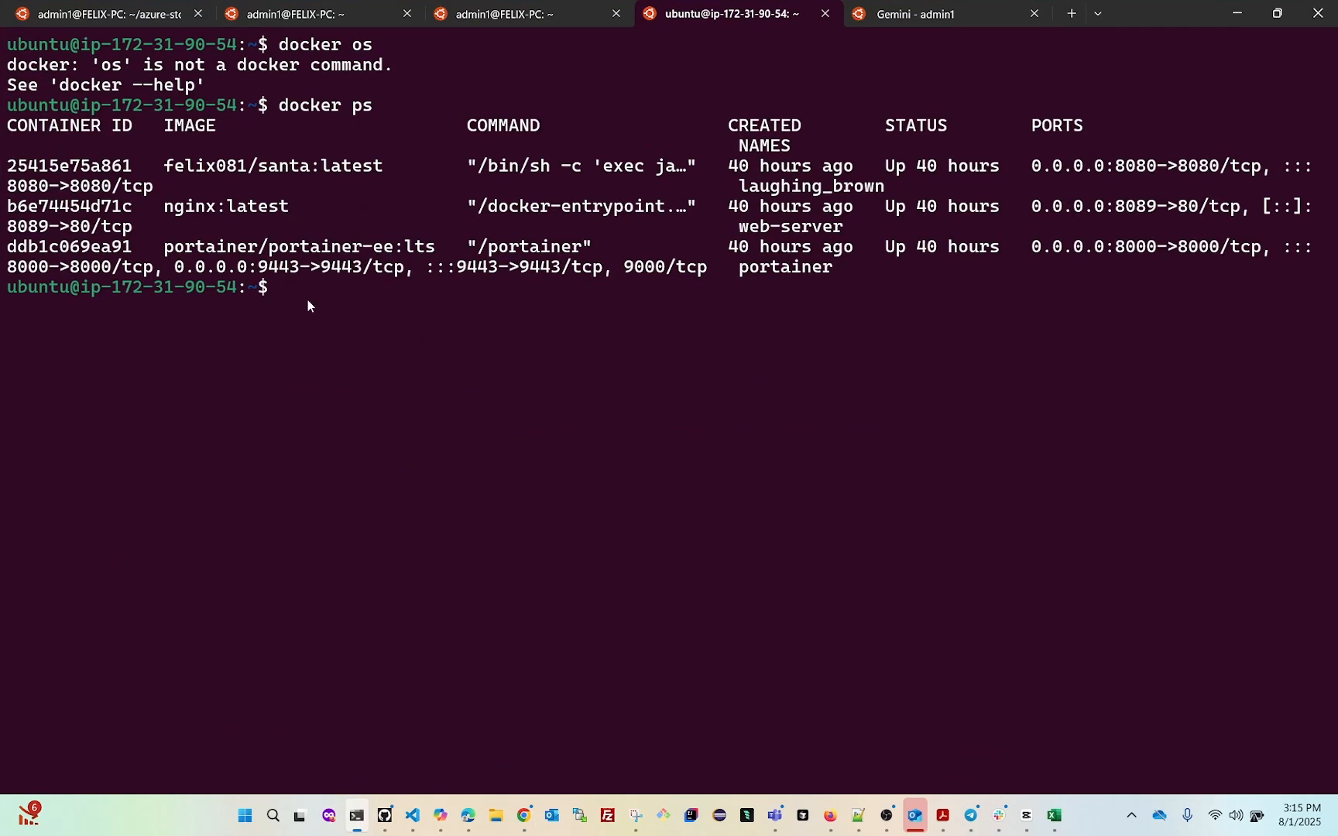
text(clear)
key(Return)
text(doc)
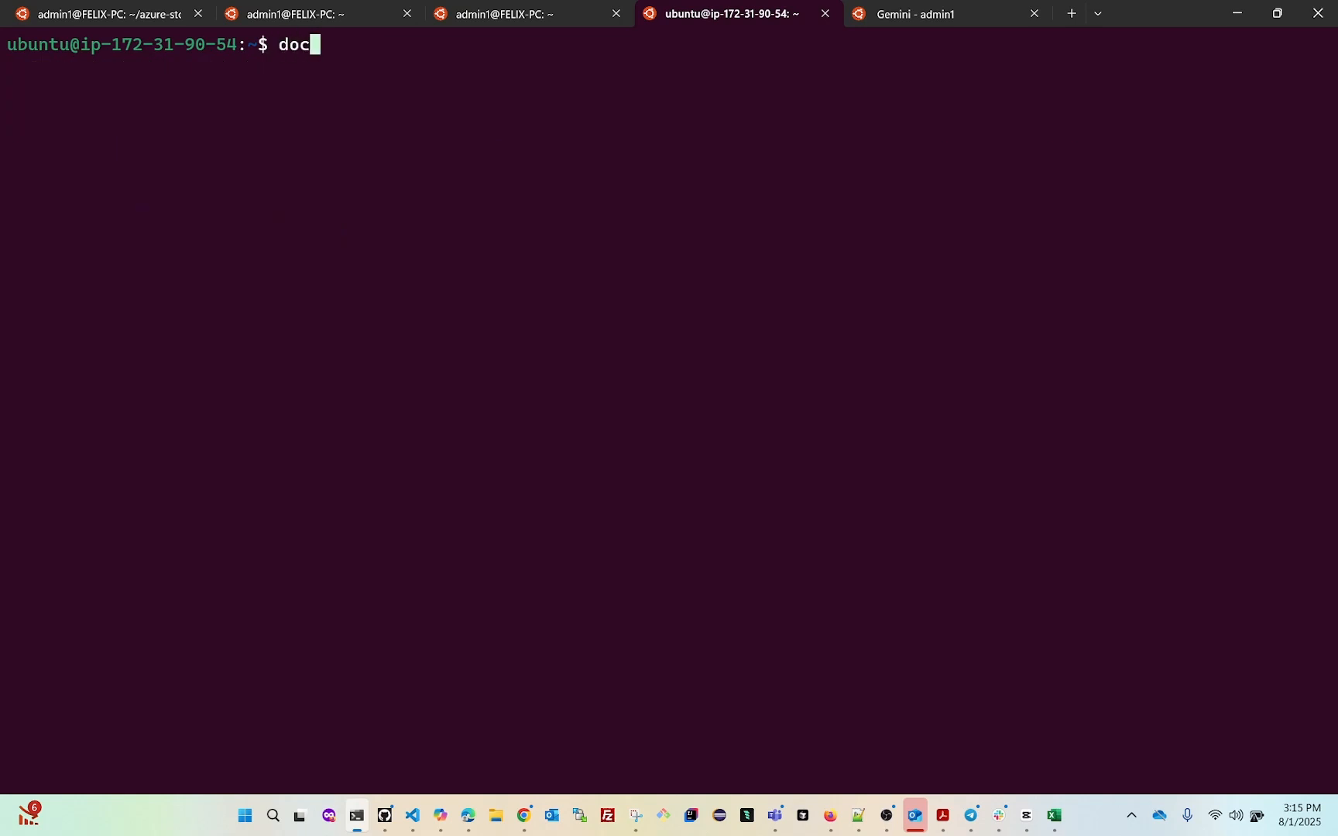
text(ker ps)
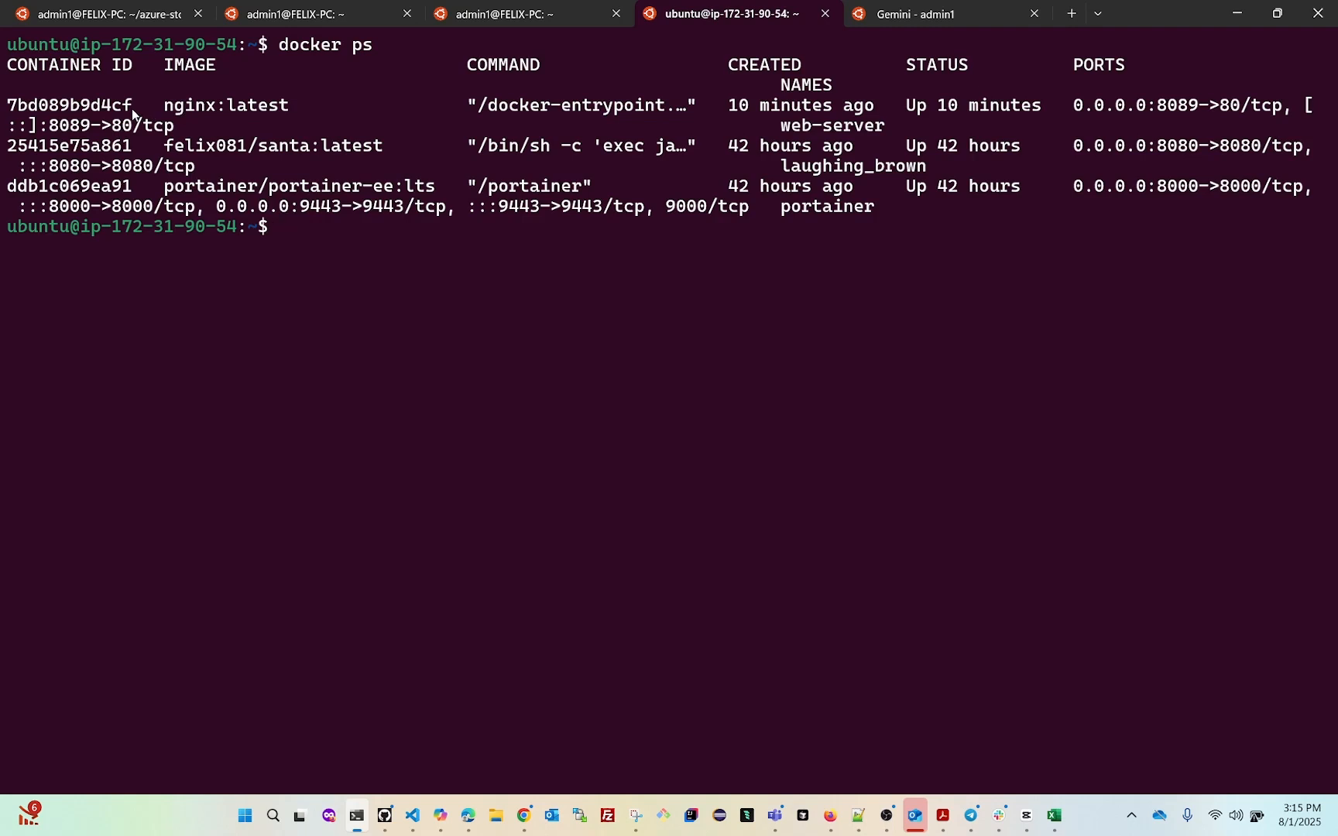
Copy the container ID of the nginx web-server from the docker ps output and clear the terminal
drag(133, 115, 9, 115)
key(ctrl+c)
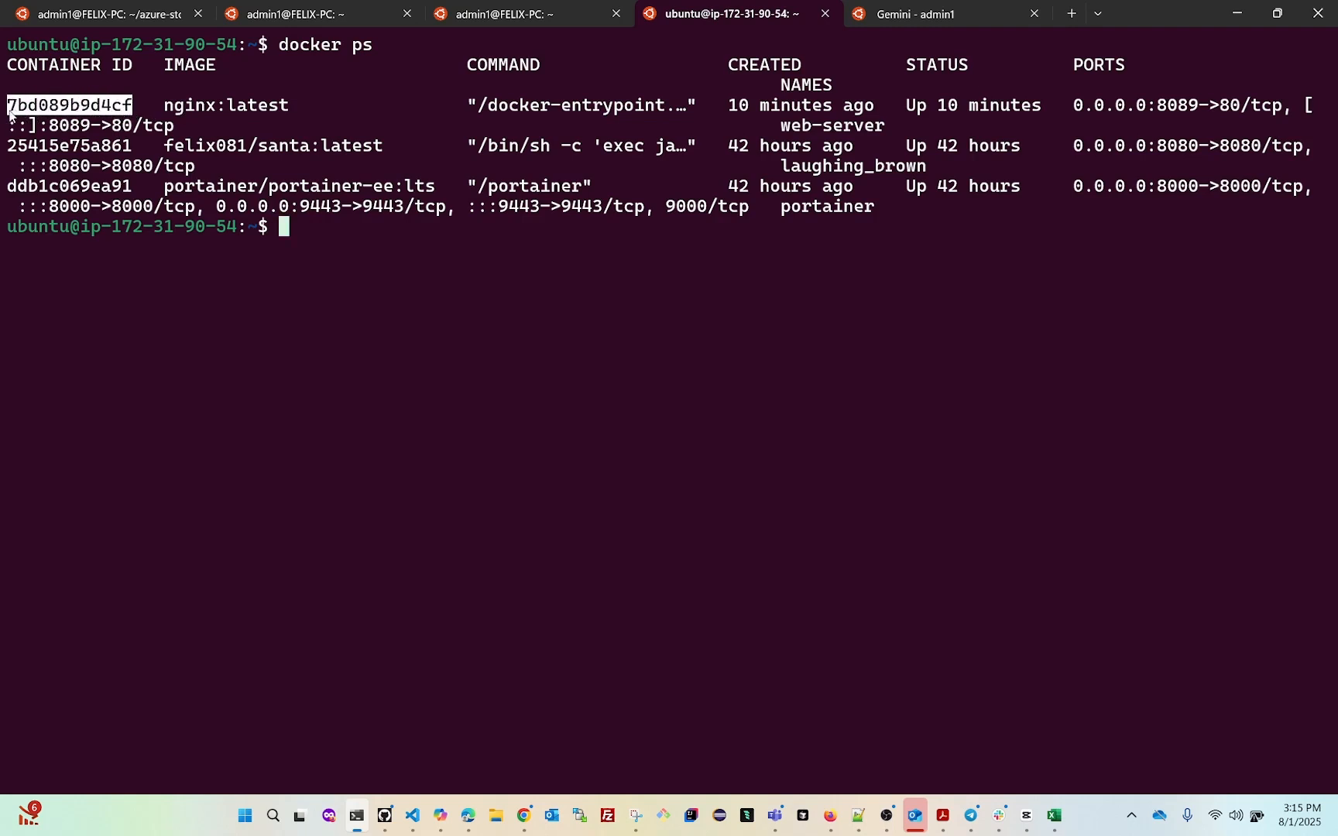
right_click(9, 114)
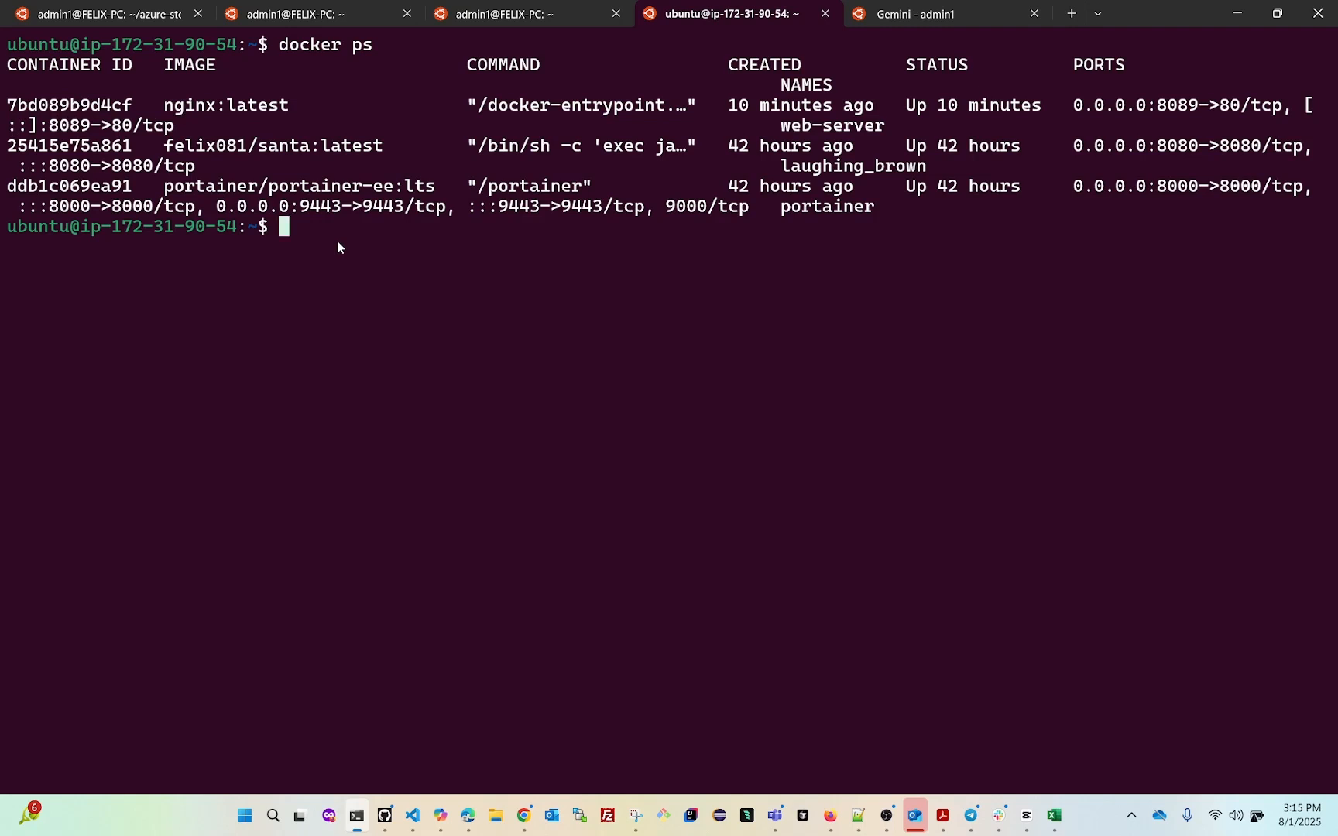
text(clear)
key(Return)
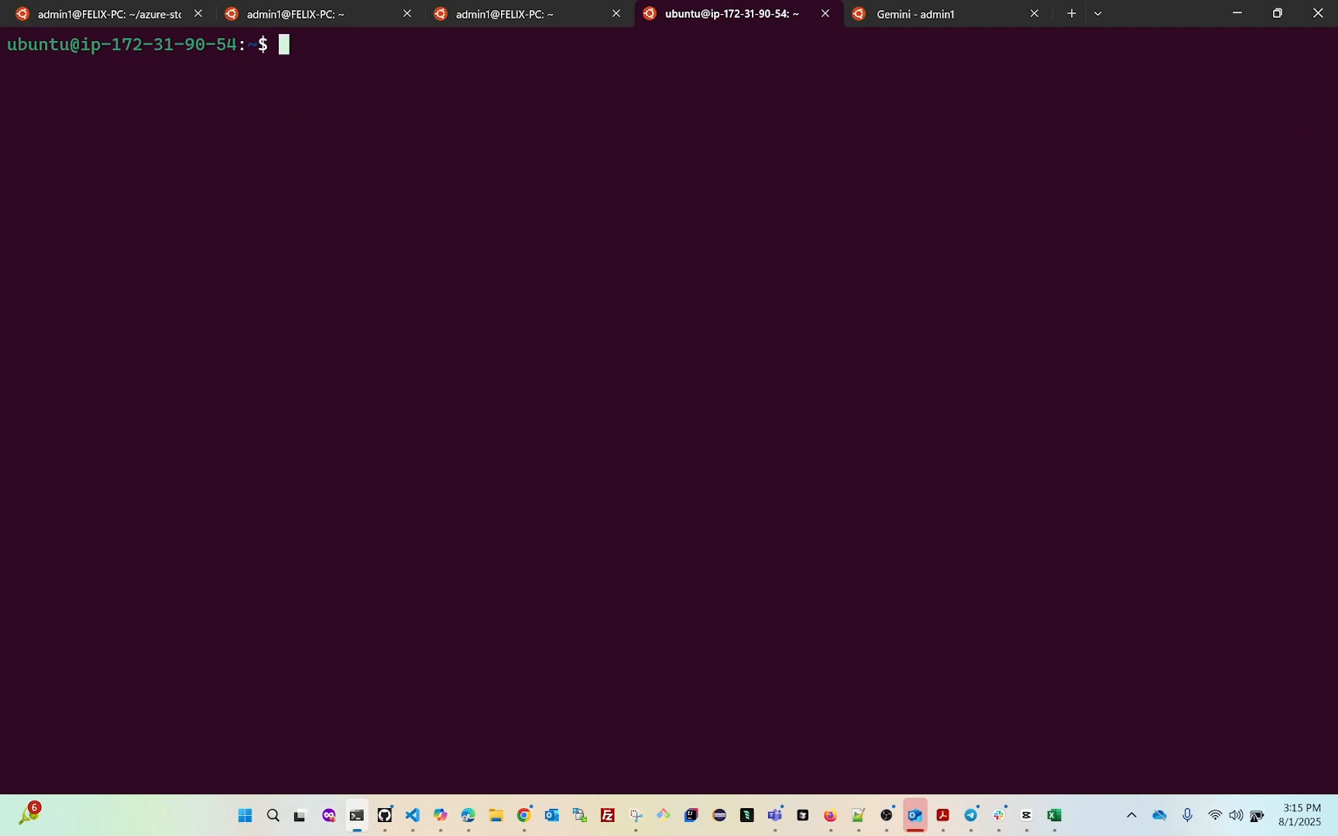
Start an interactive shell in the web-server container with docker exec -it 7bd089b9d4cf /bin/bash and list its root directory with ls
text(e)
key(BackSpace)
key(BackSpace)
text(dock)
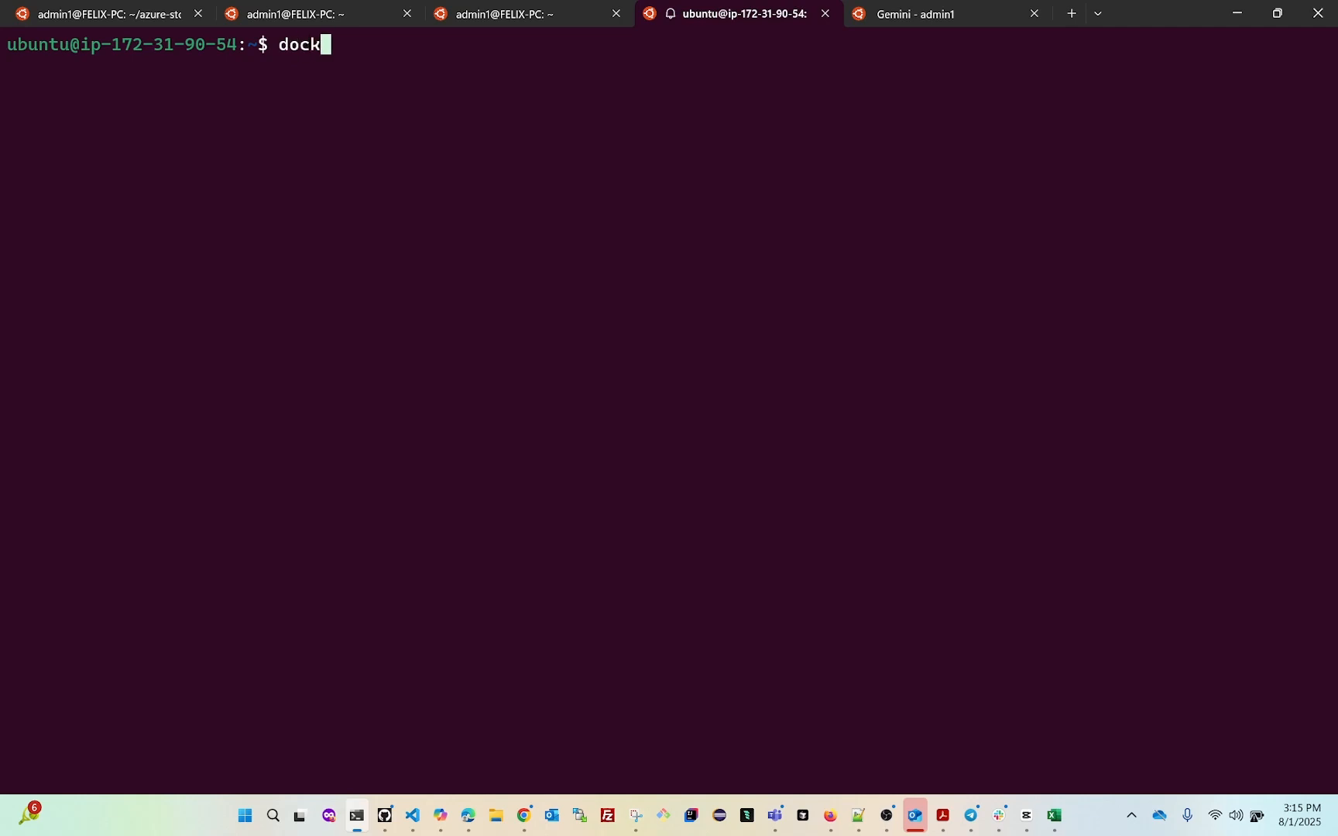
text(er exec )
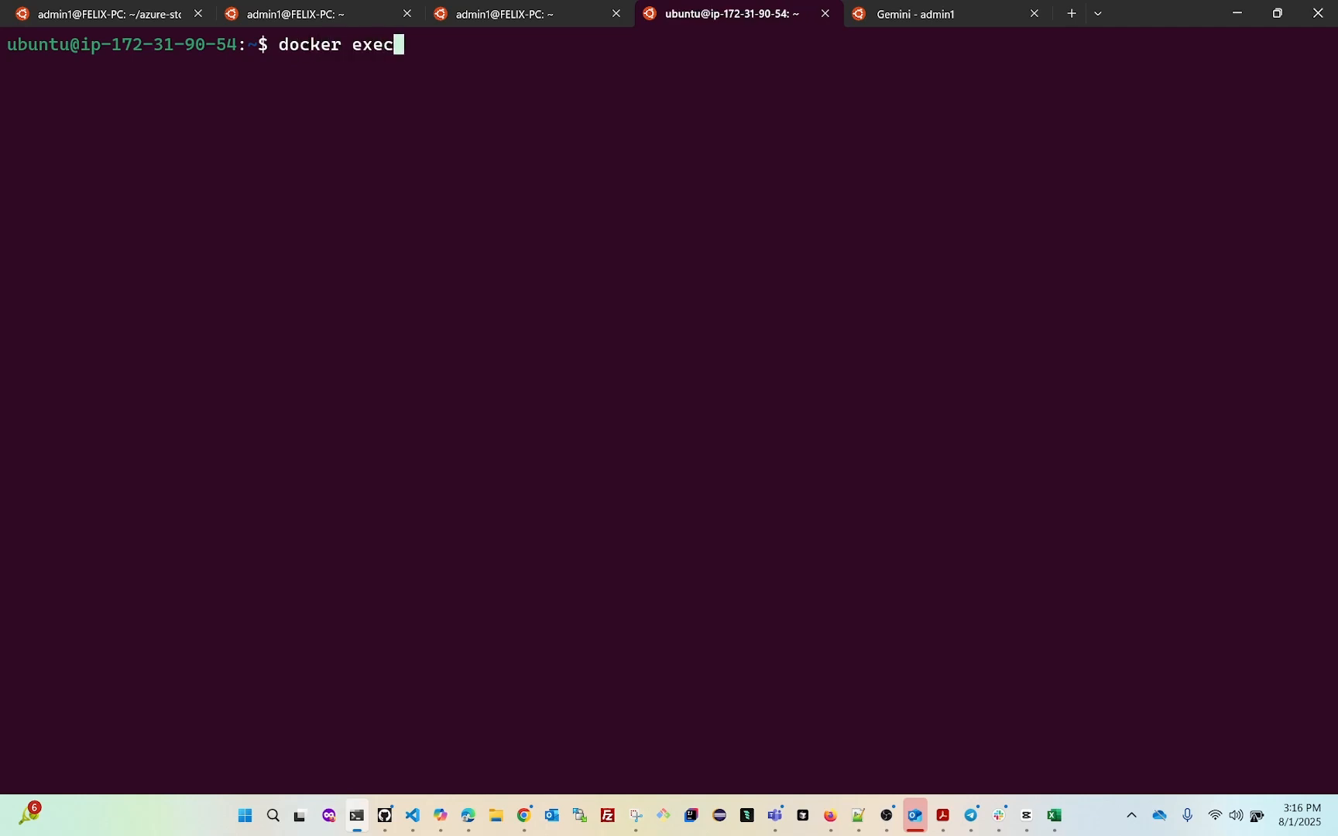
text(-it)
key(ctrl+v)
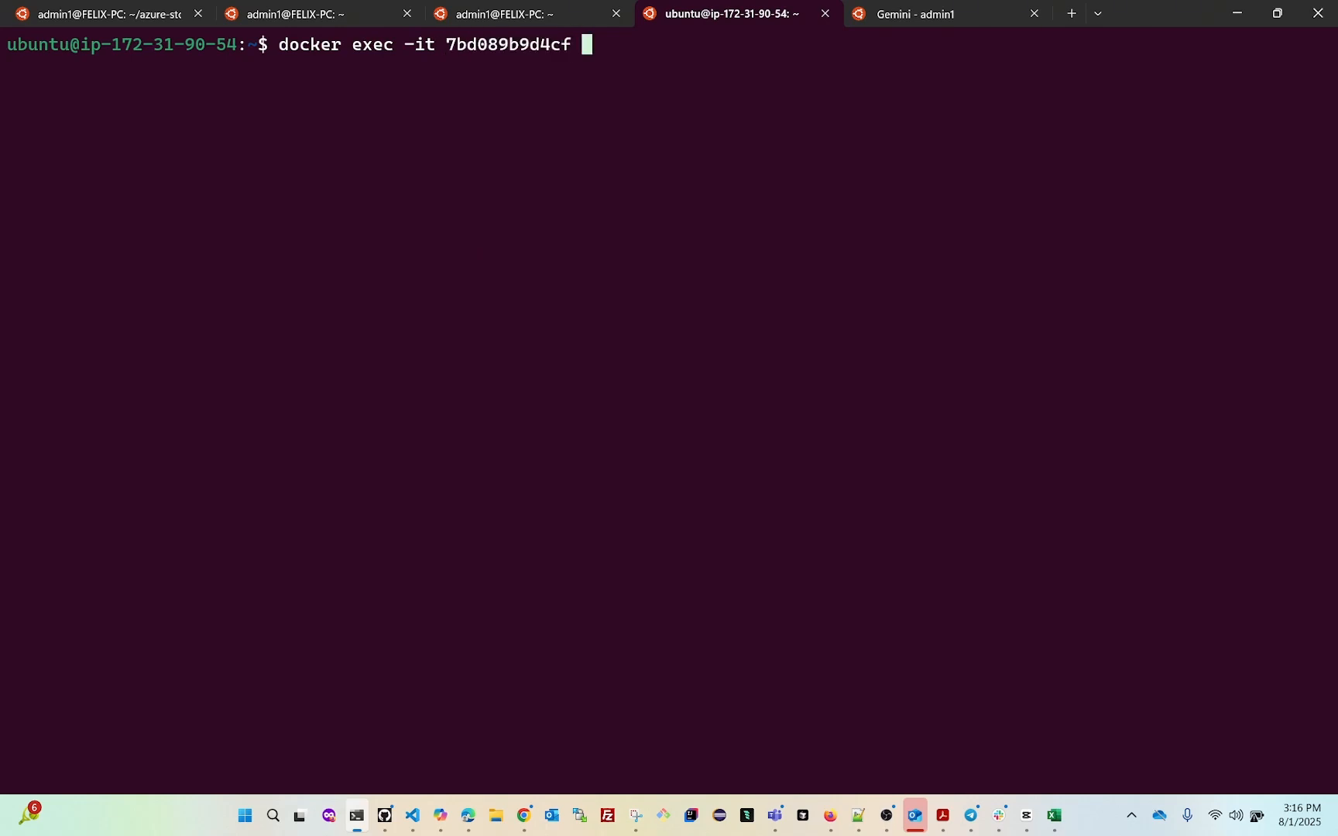
text(/)
text(bin/bash)
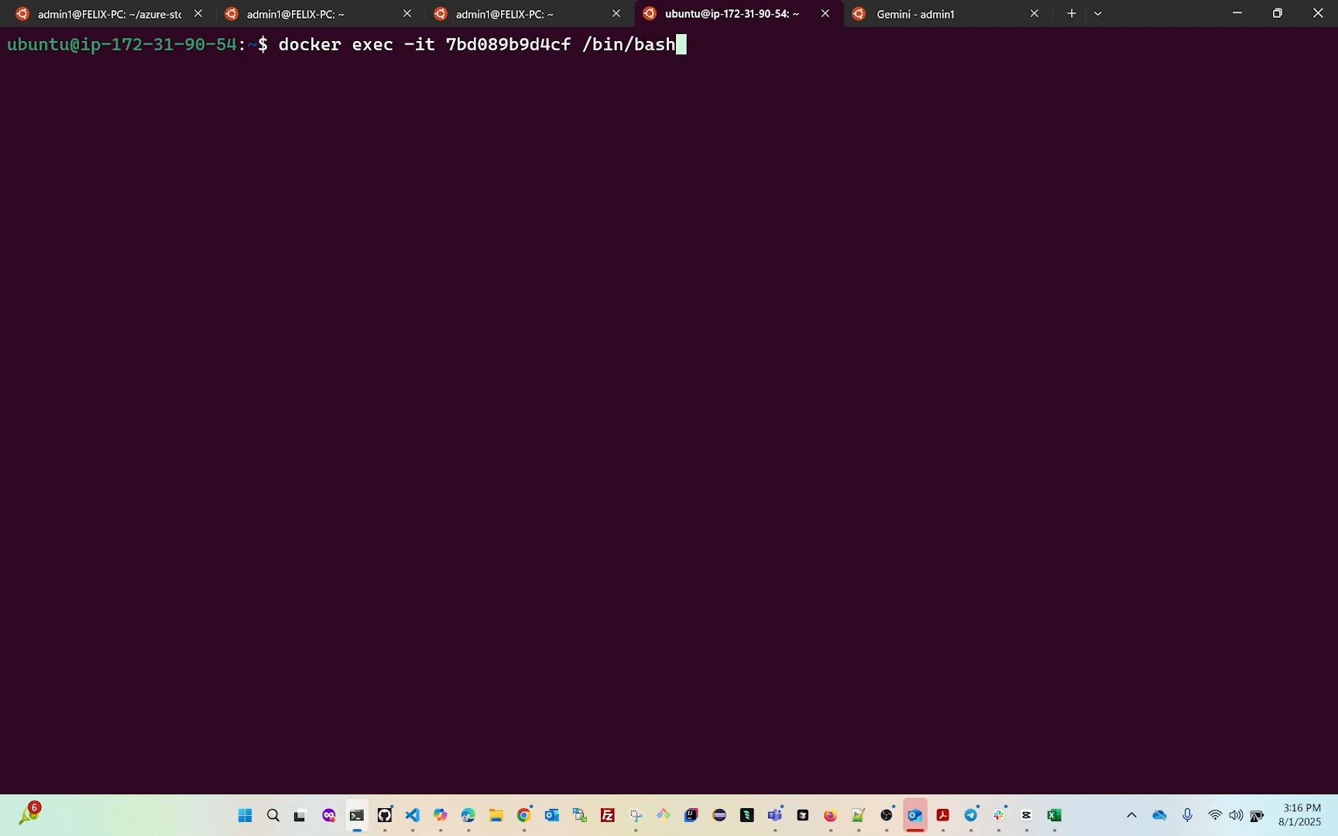
key(Return)
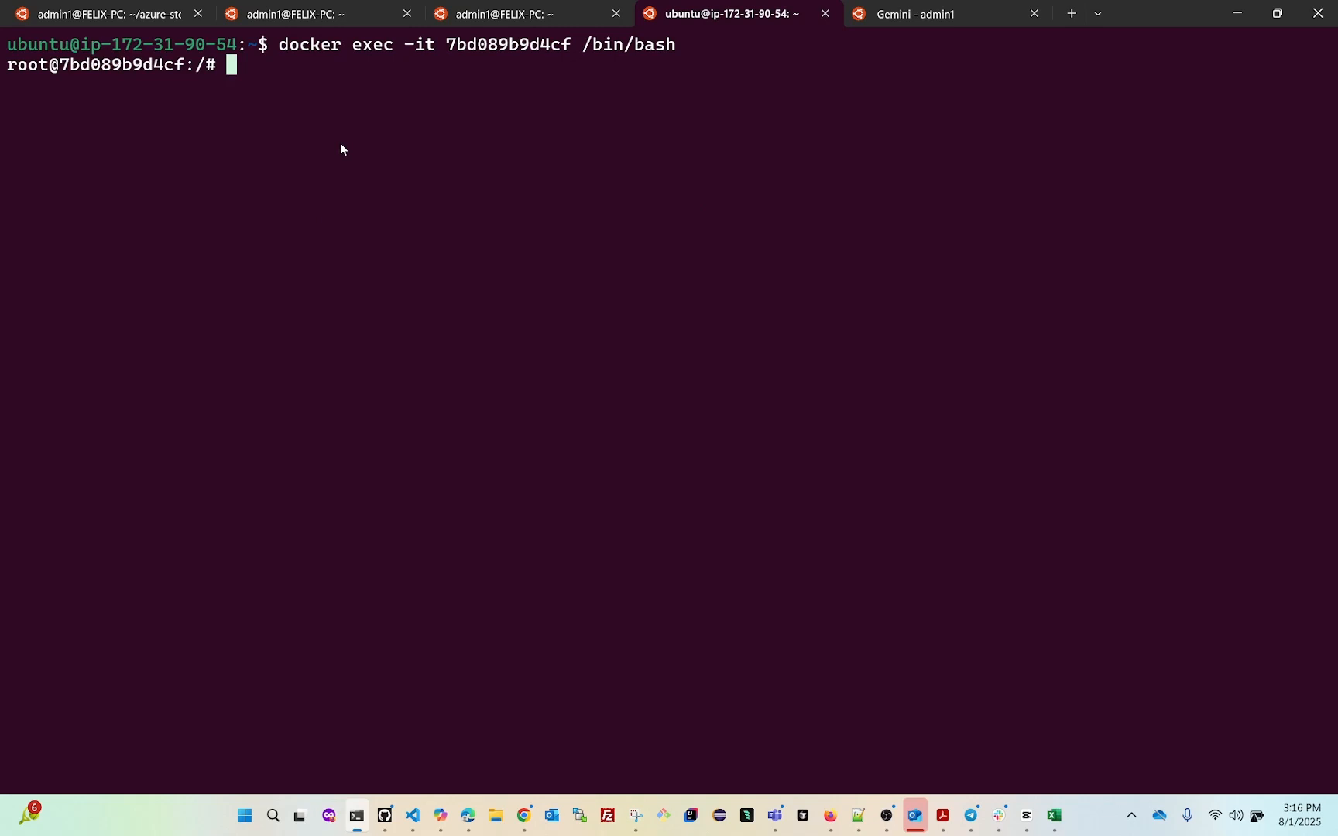
text(ls)
key(Return)
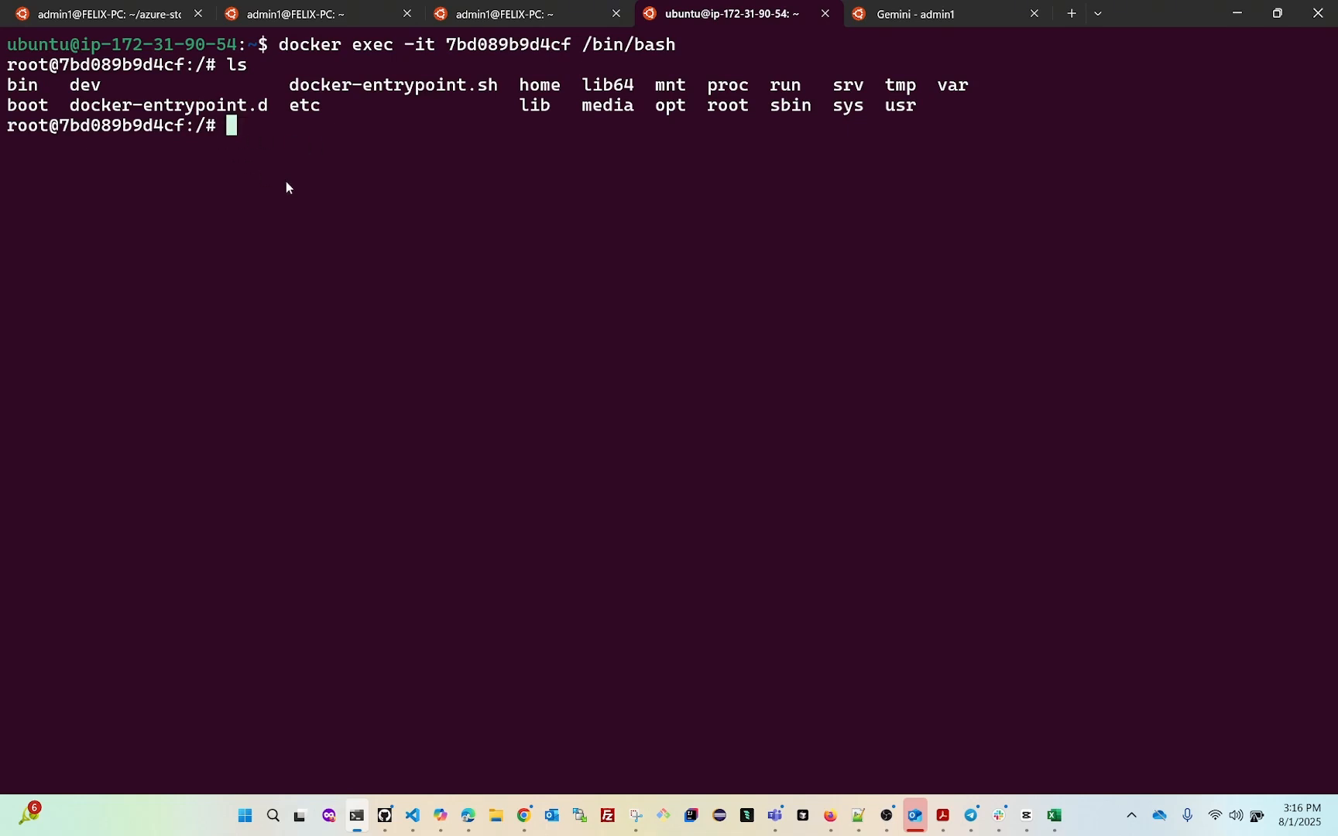
Minimize the terminal to return to Portainer and read through the web-server container's logs
click(1227, 17)
mouse_move(407, 567)
scroll(615, 559, down, 1)
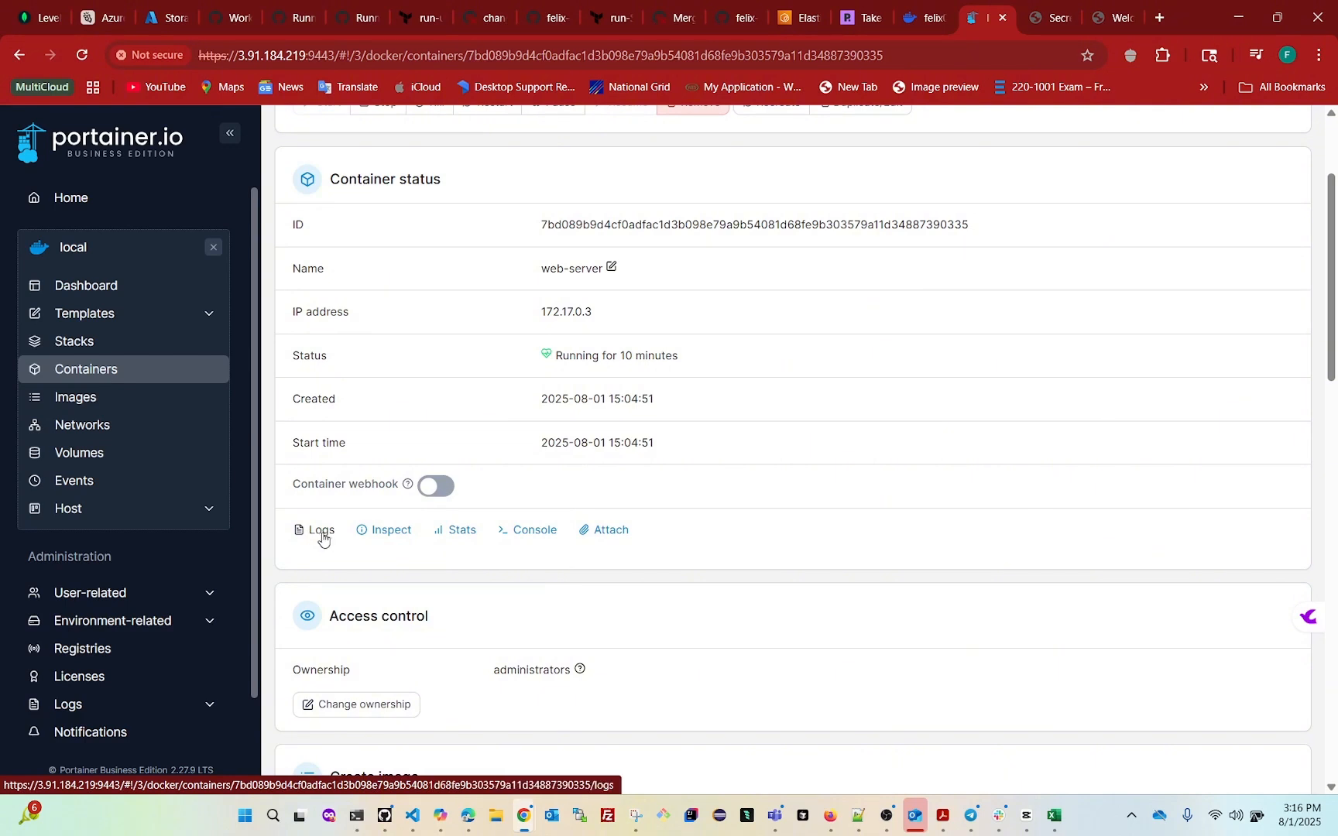
click(321, 531)
scroll(651, 489, down, 1)
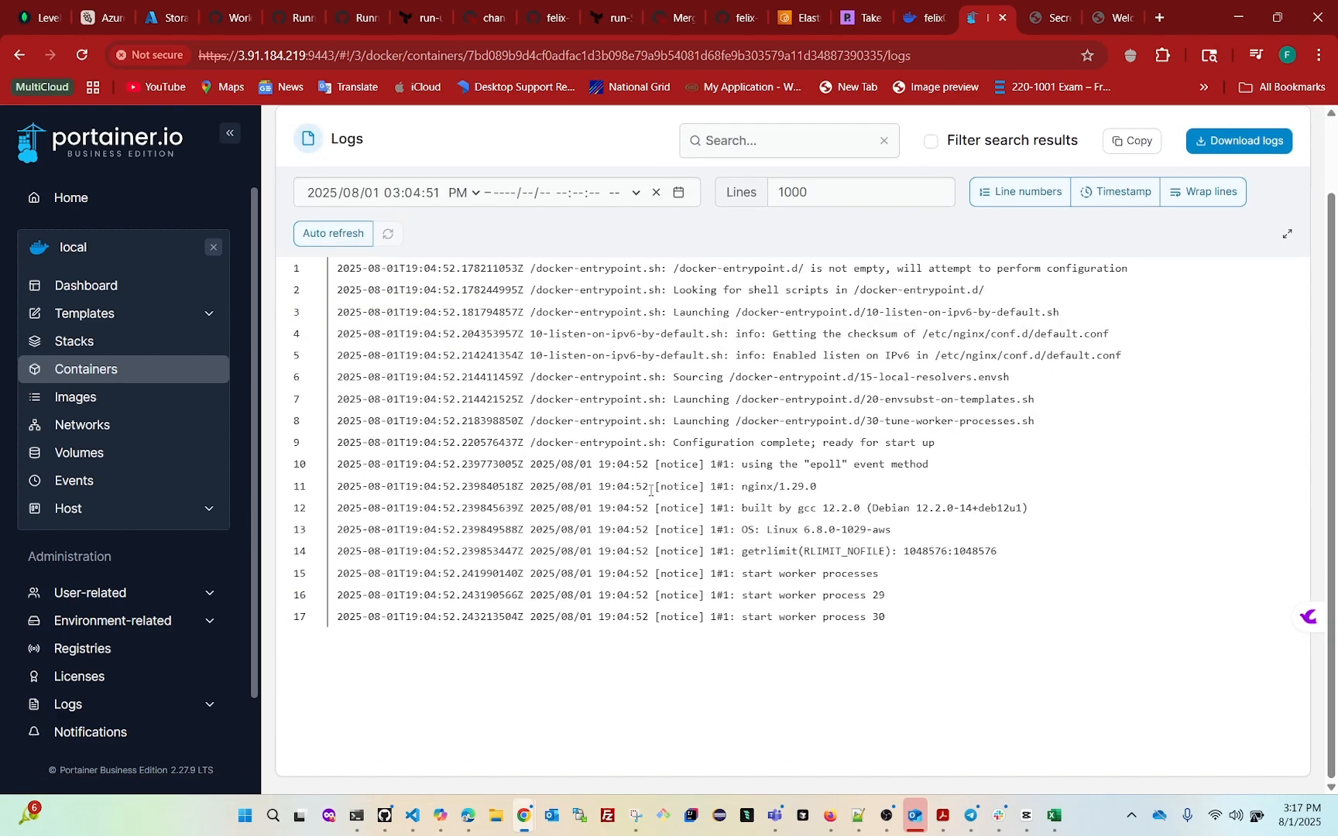
scroll(651, 489, up, 1)
scroll(658, 526, down, 1)
scroll(633, 589, up, 1)
scroll(633, 588, down, 1)
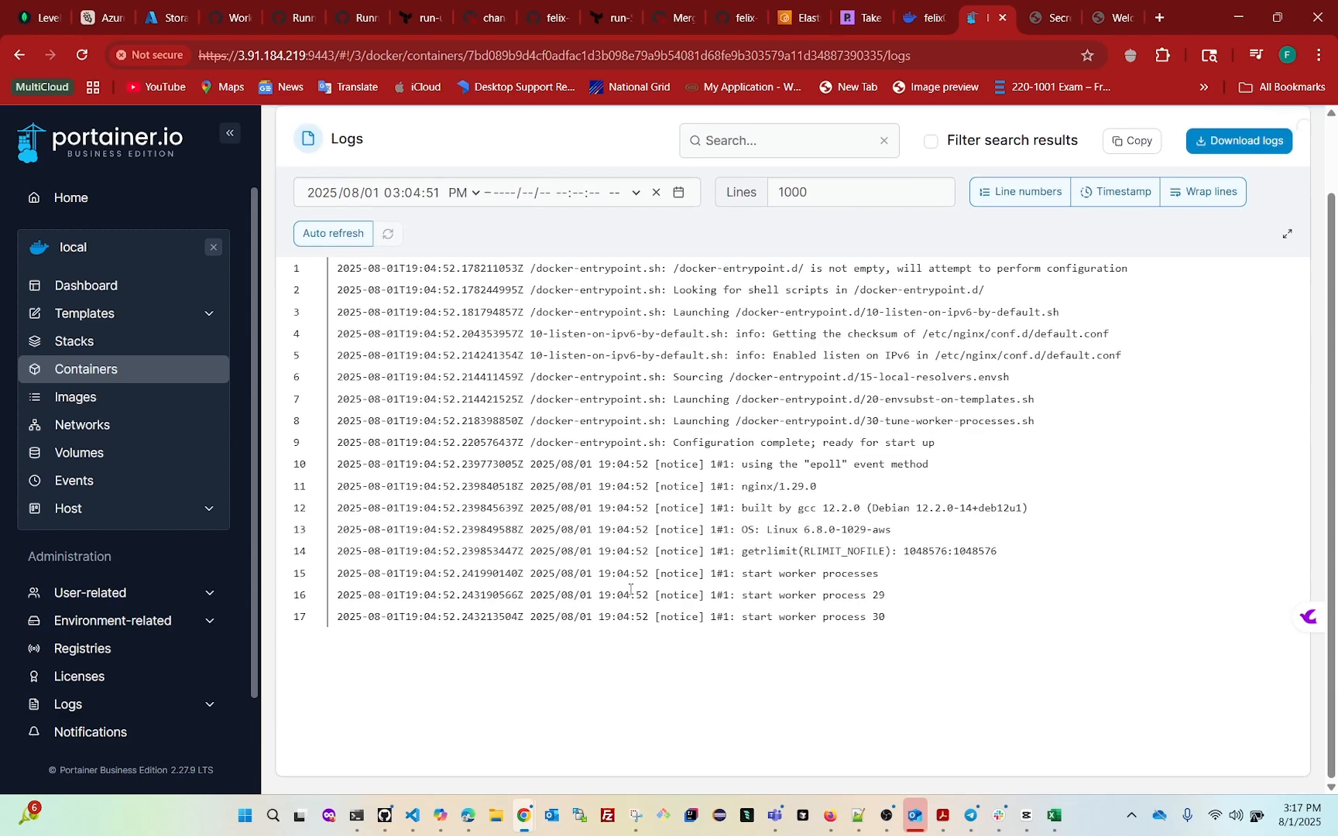
scroll(476, 501, up, 1)
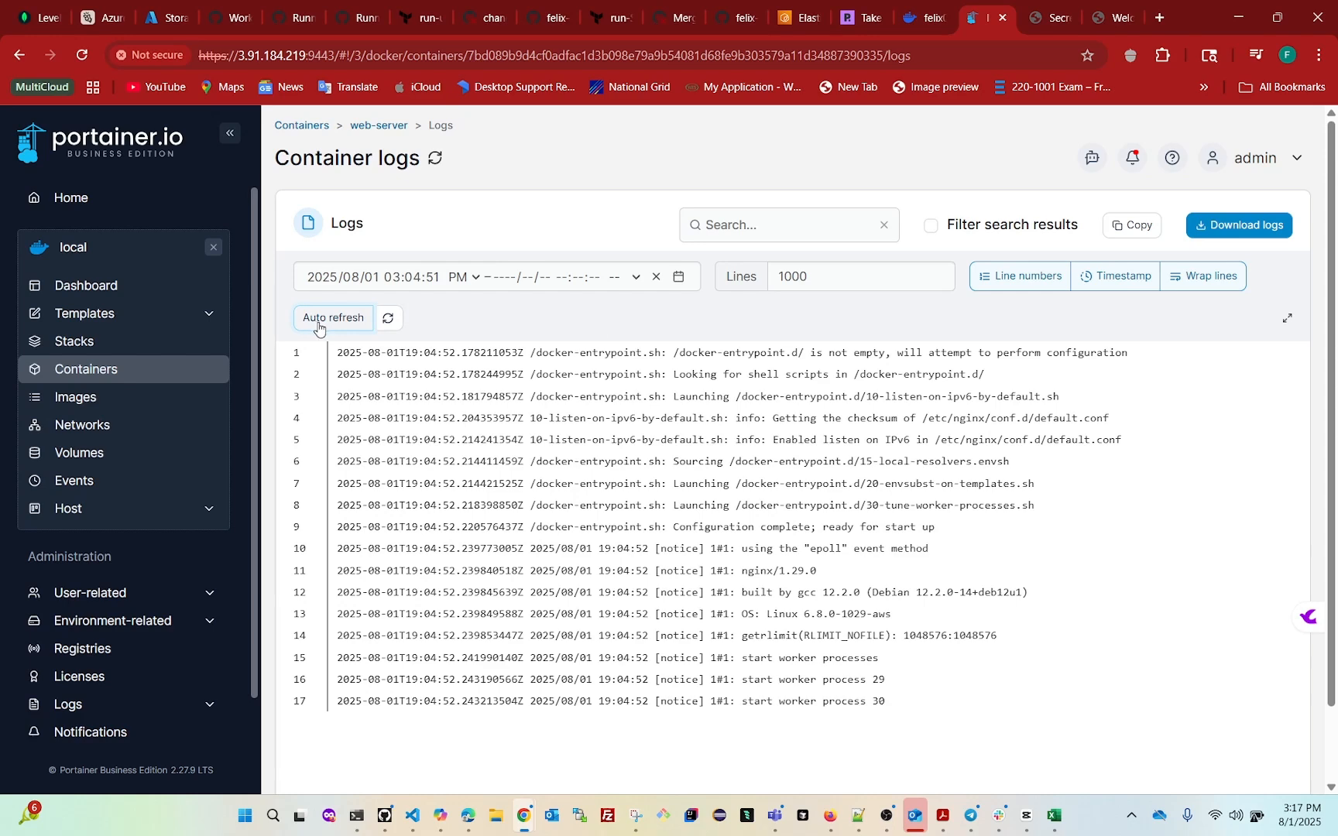
Turn off auto refresh for the web-server logs, refresh them manually, and hide the line numbers and timestamps
click(389, 324)
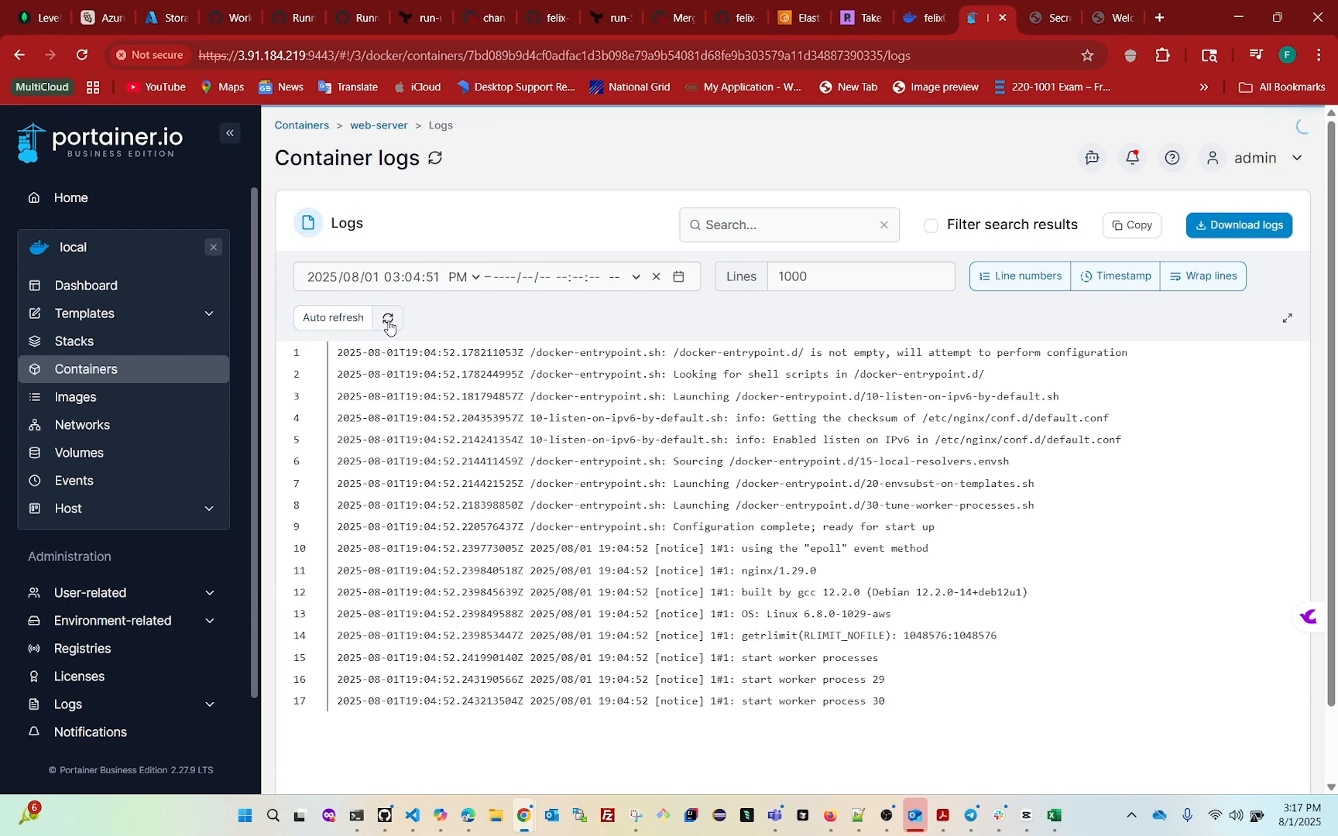
click(1031, 285)
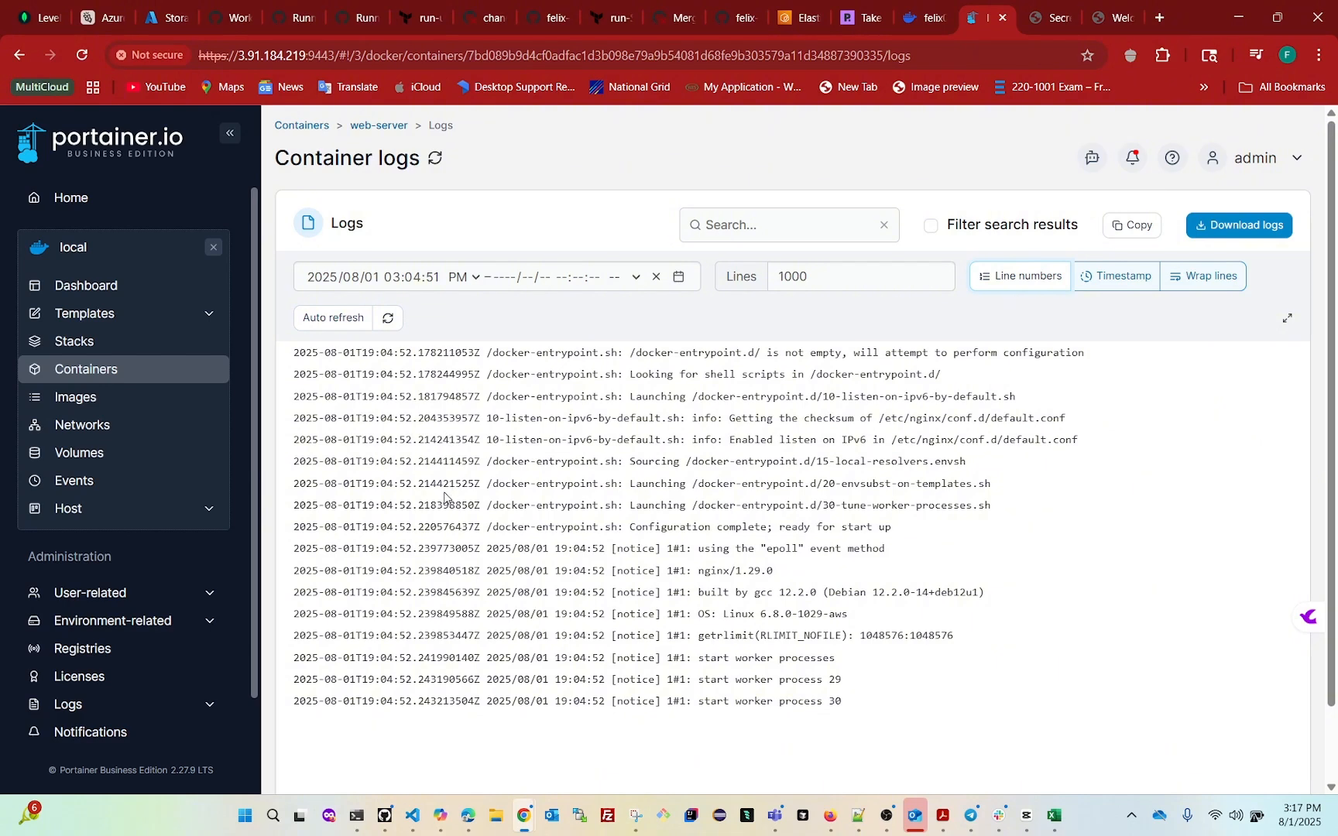
scroll(601, 555, down, 2)
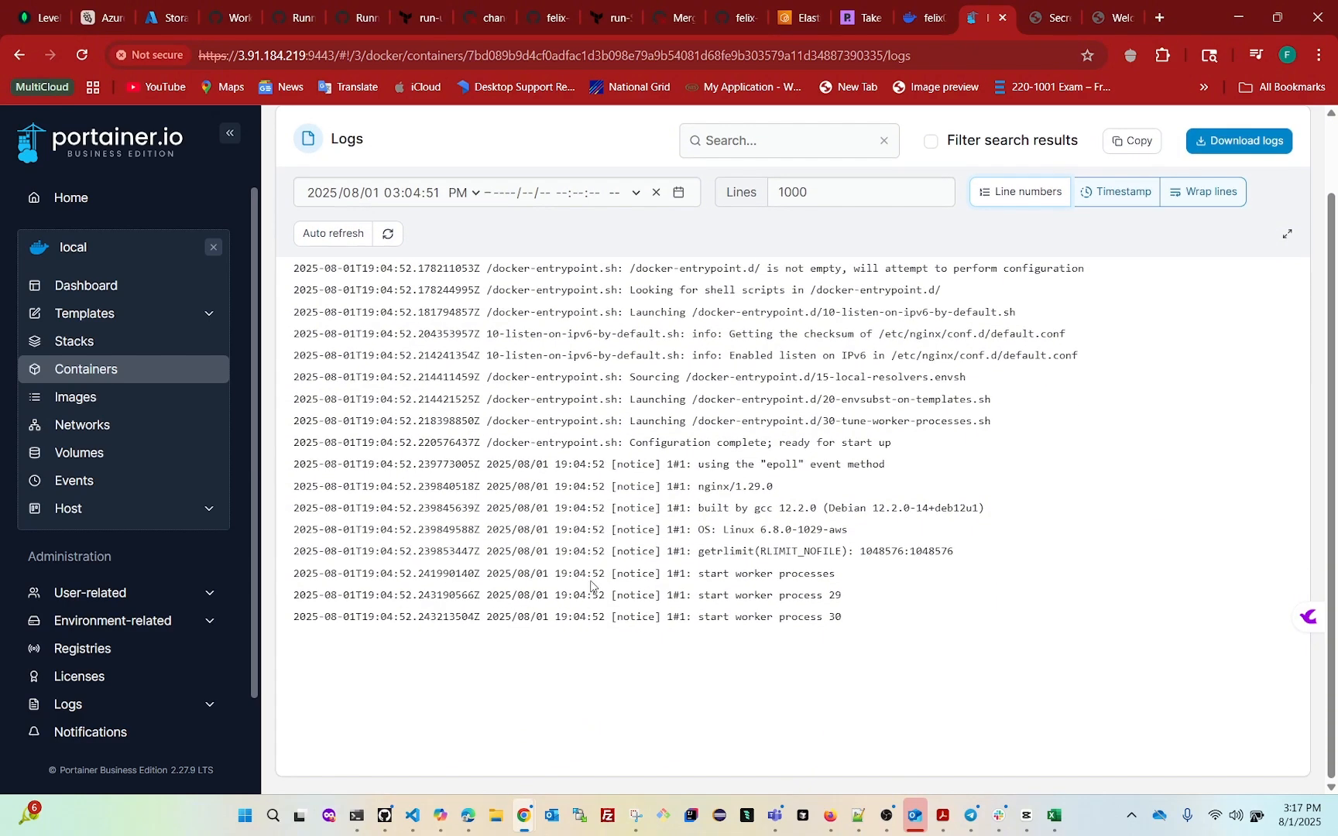
scroll(611, 576, up, 2)
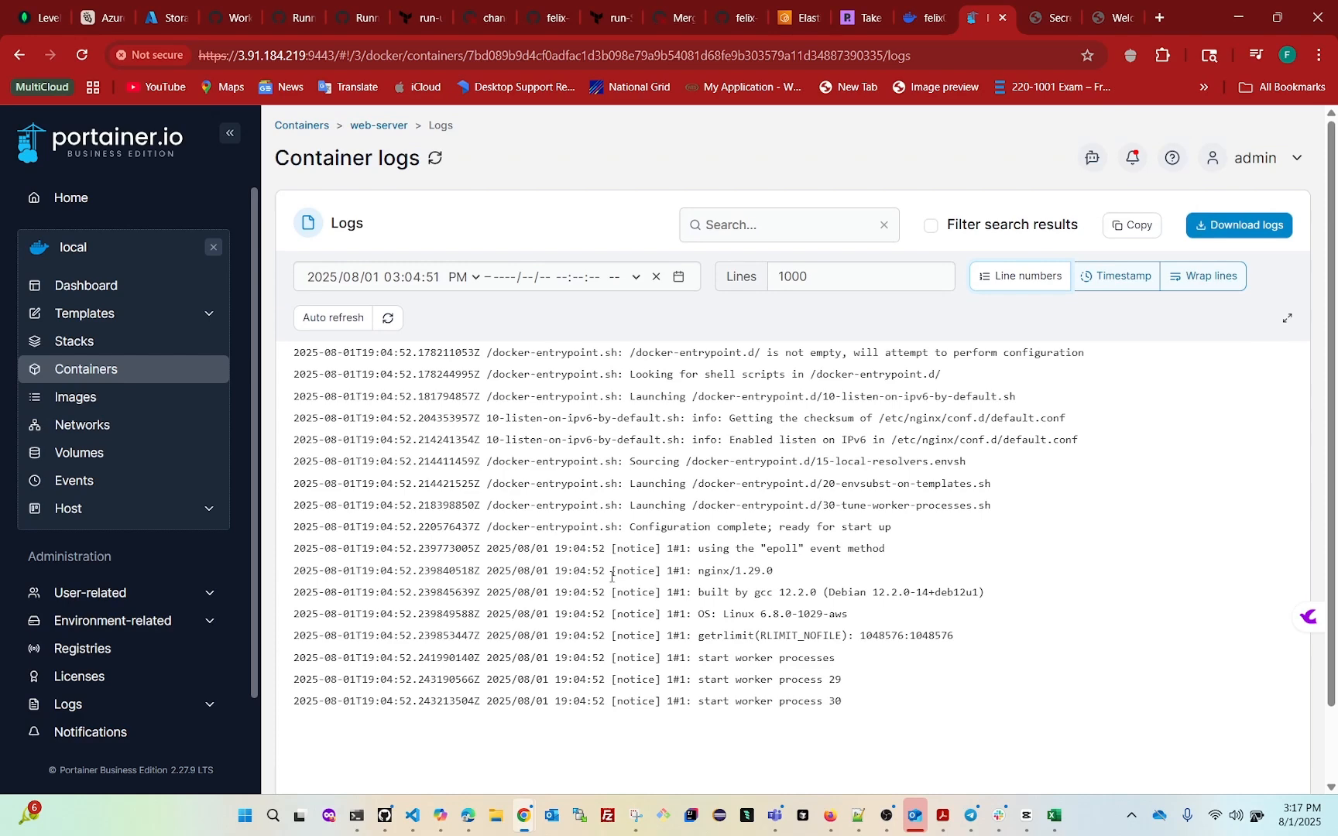
click(1110, 277)
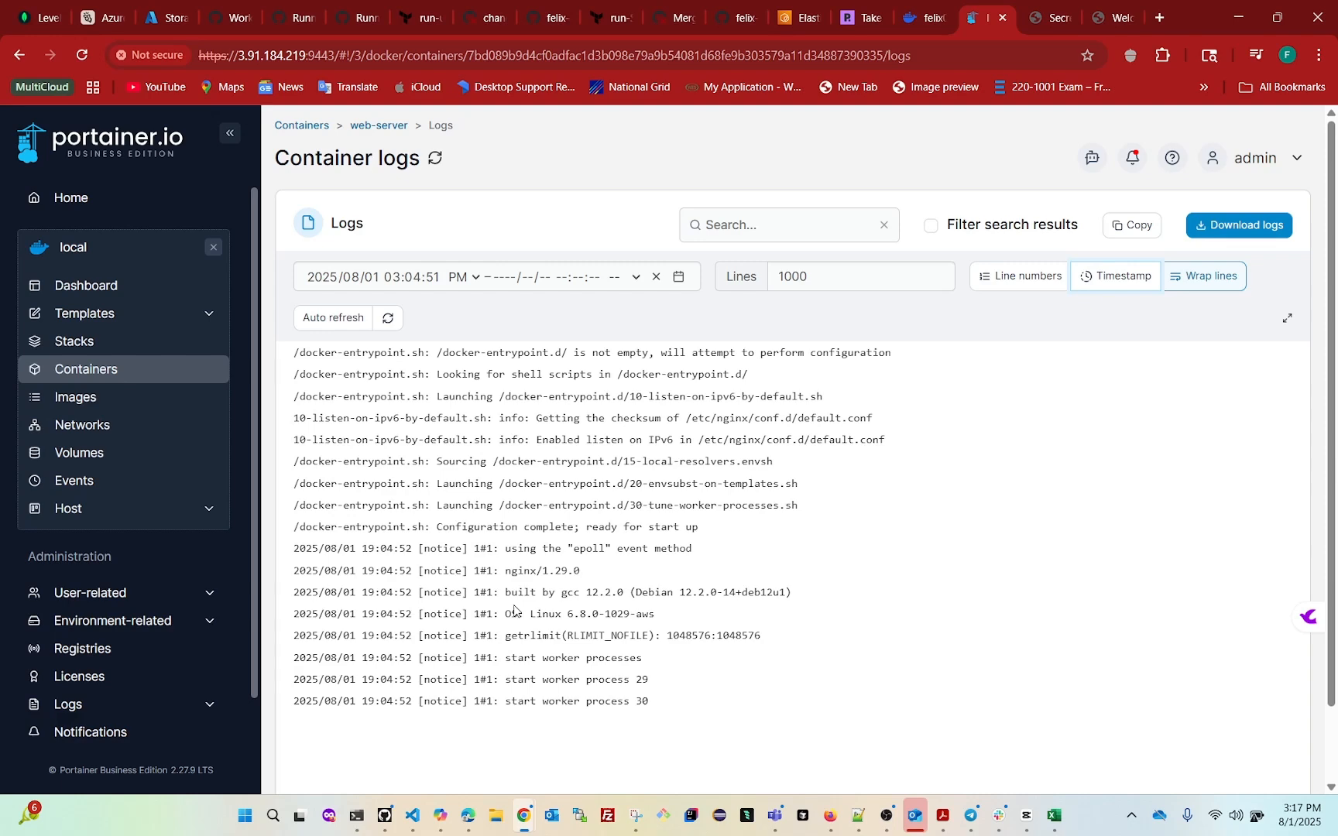
Go back to the web-server container's details and examine its configuration in the Inspect view
click(384, 128)
scroll(542, 507, down, 3)
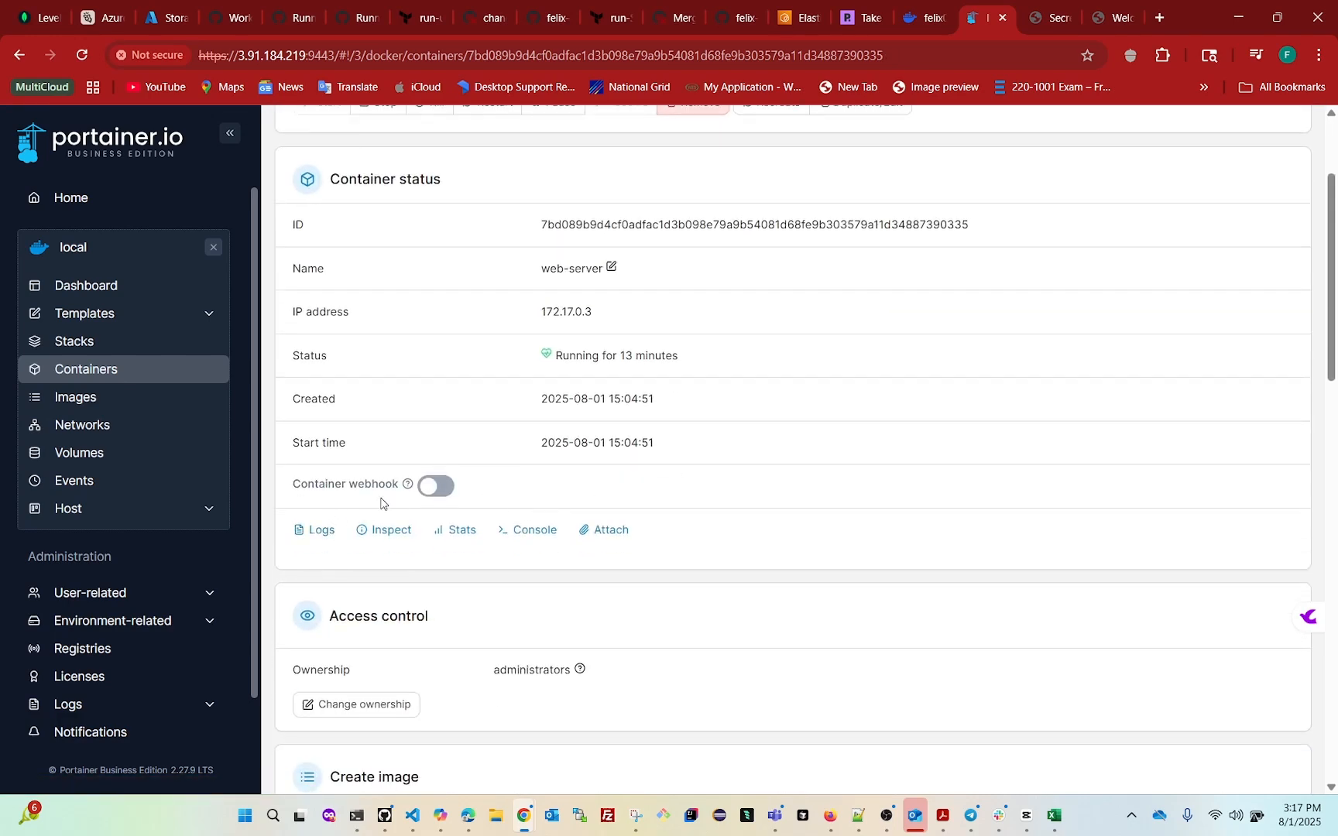
click(396, 538)
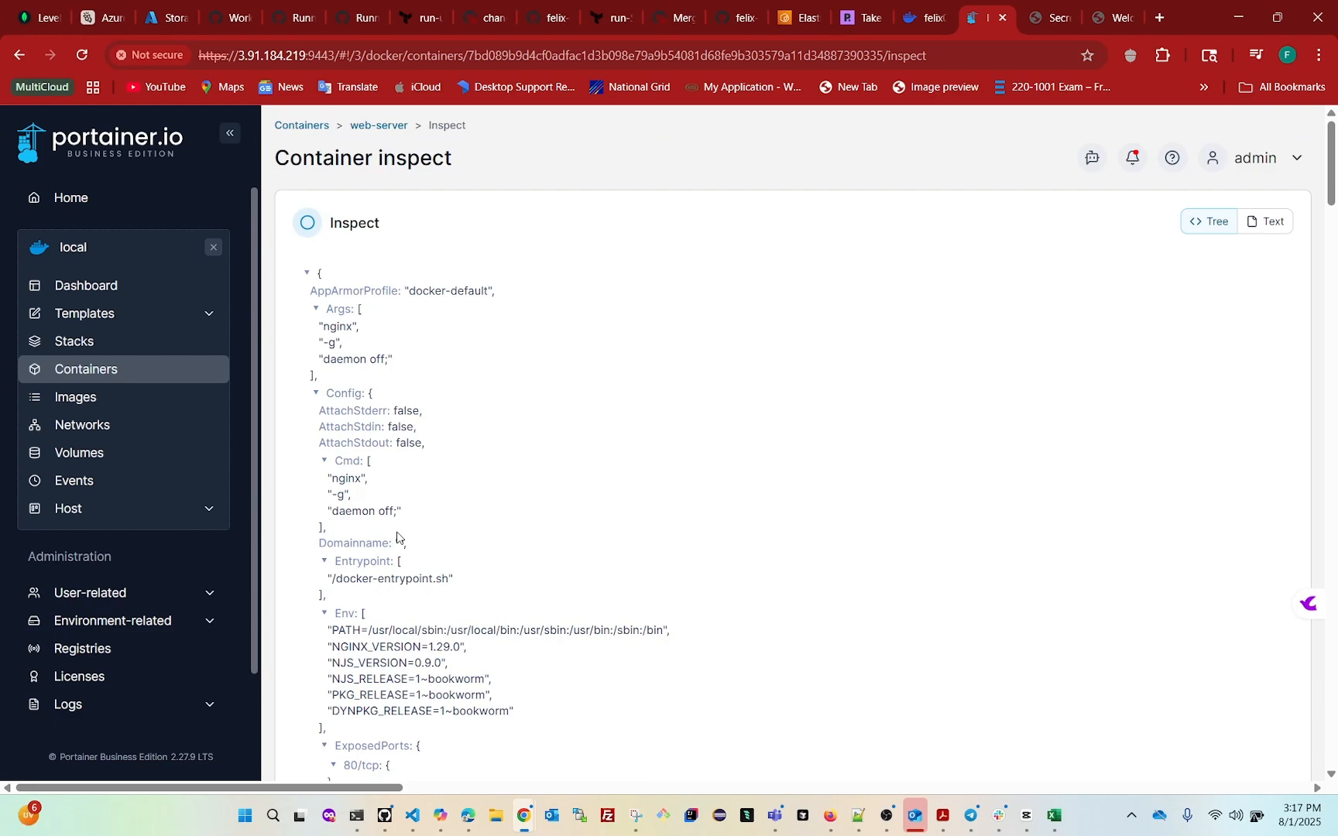
scroll(487, 508, down, 5)
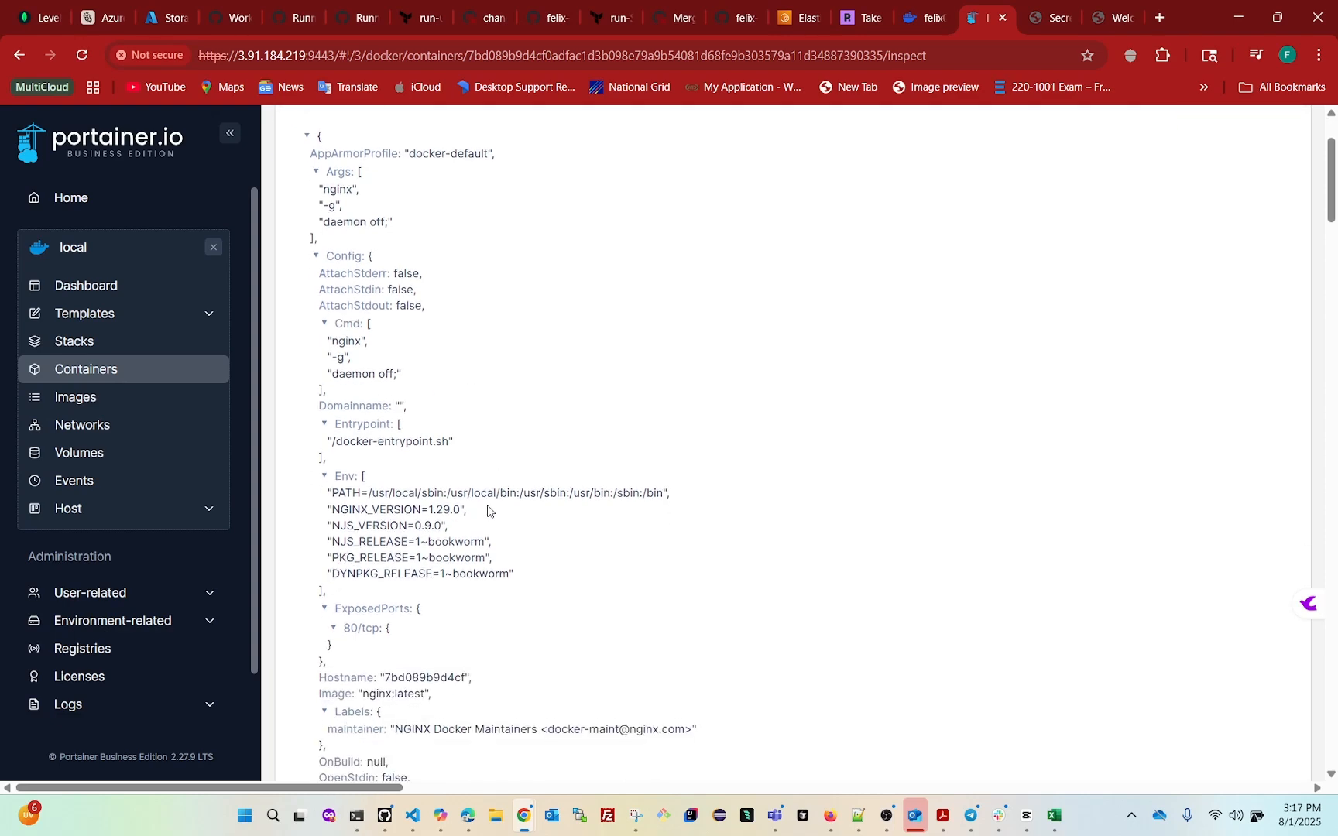
Switch the web-server container's inspect data from tree to text format and read through its configuration
scroll(487, 507, down, 3)
scroll(487, 509, up, 5)
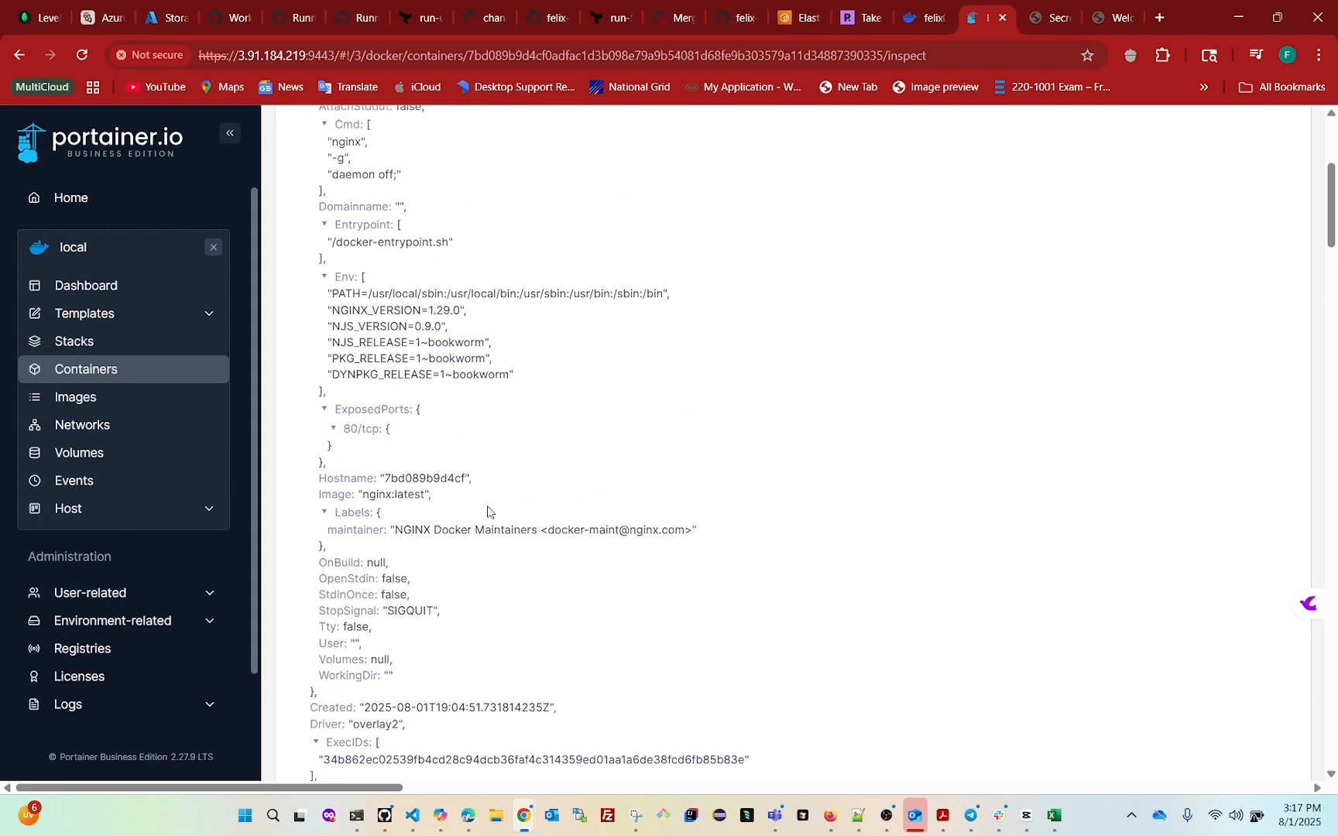
scroll(487, 511, up, 4)
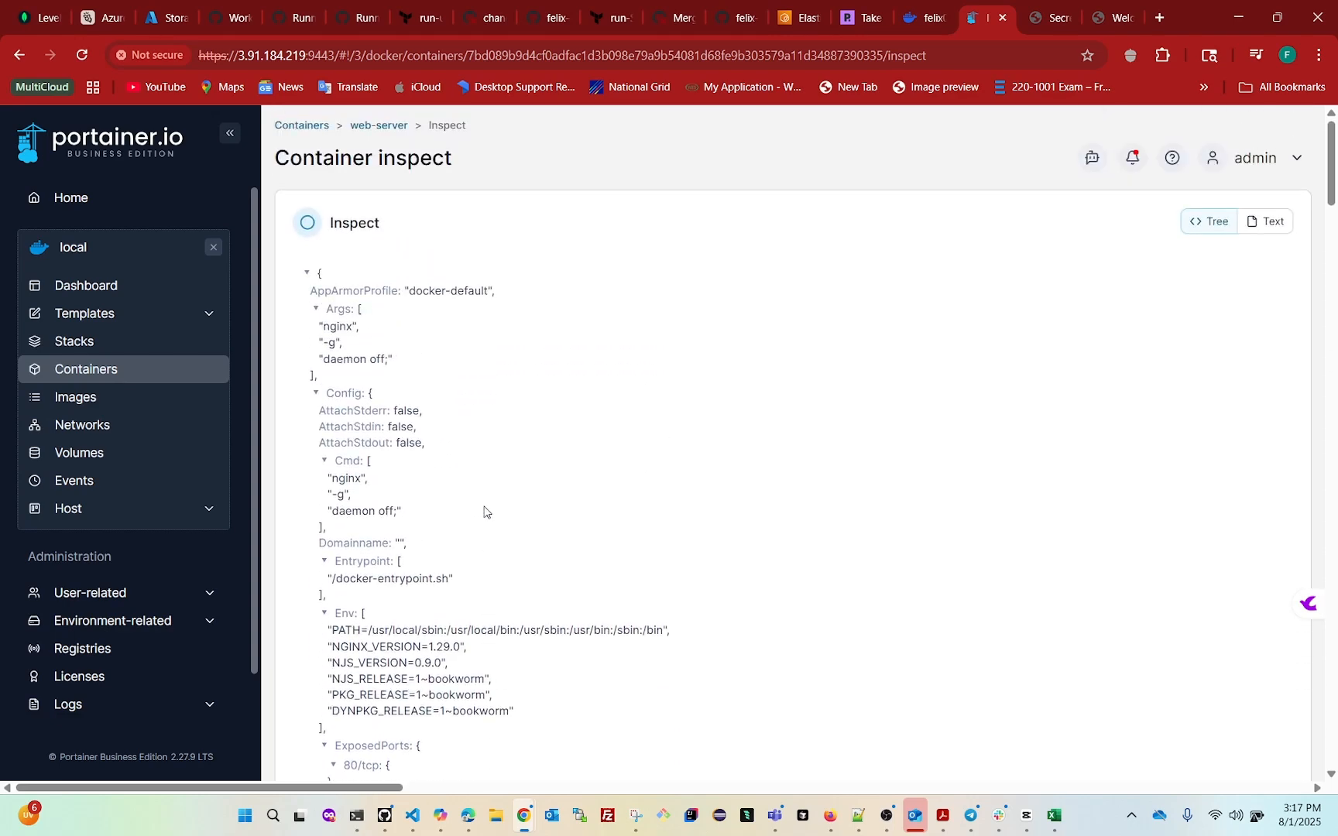
click(1276, 230)
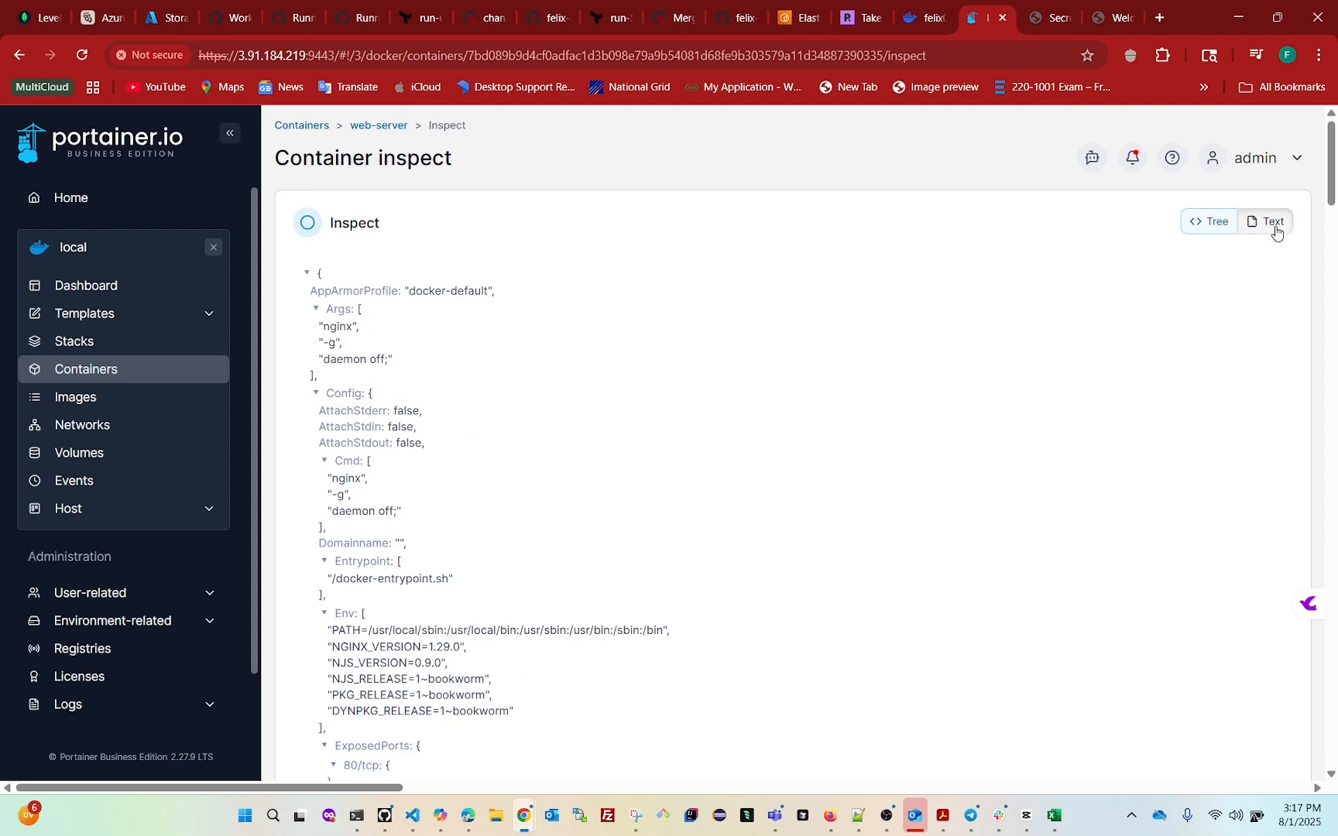
scroll(515, 424, down, 2)
scroll(513, 427, down, 3)
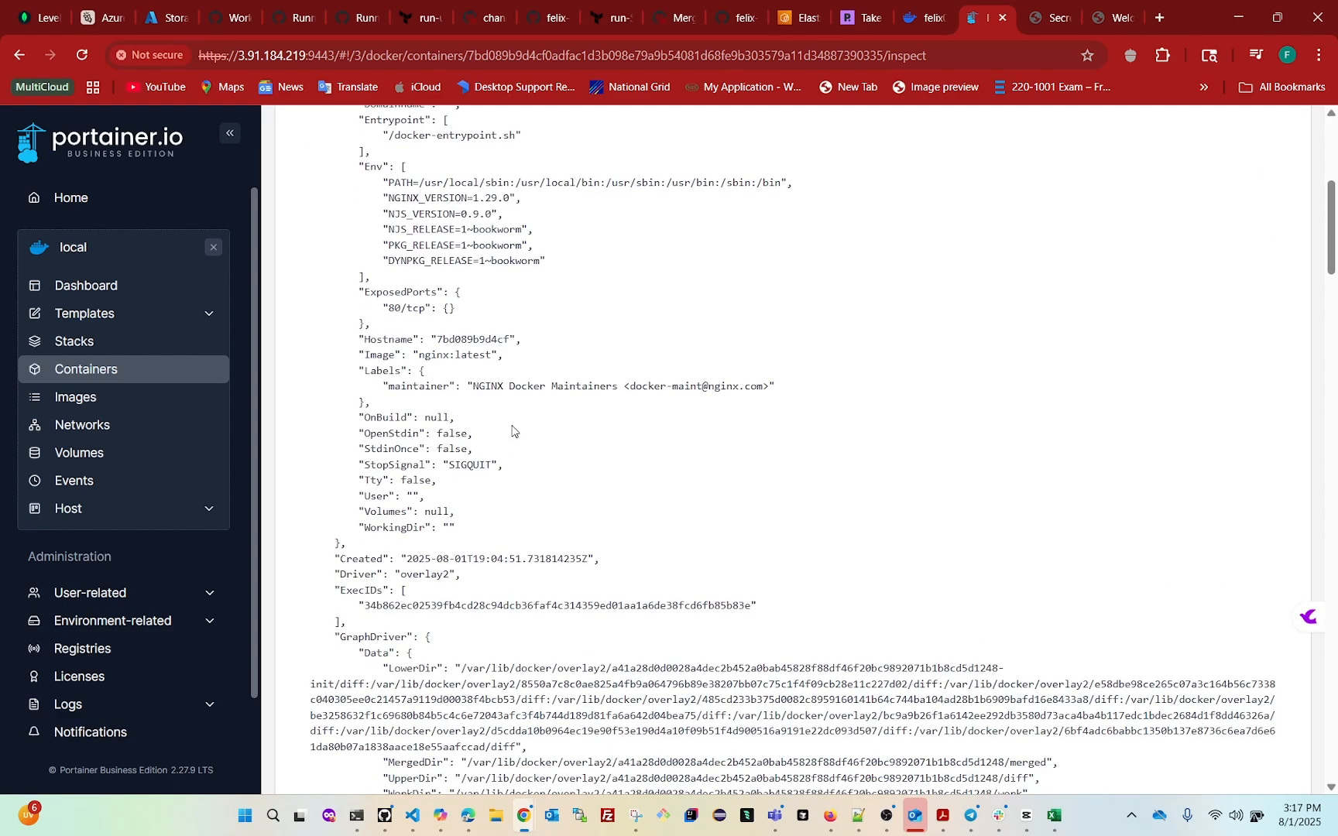
scroll(512, 431, down, 6)
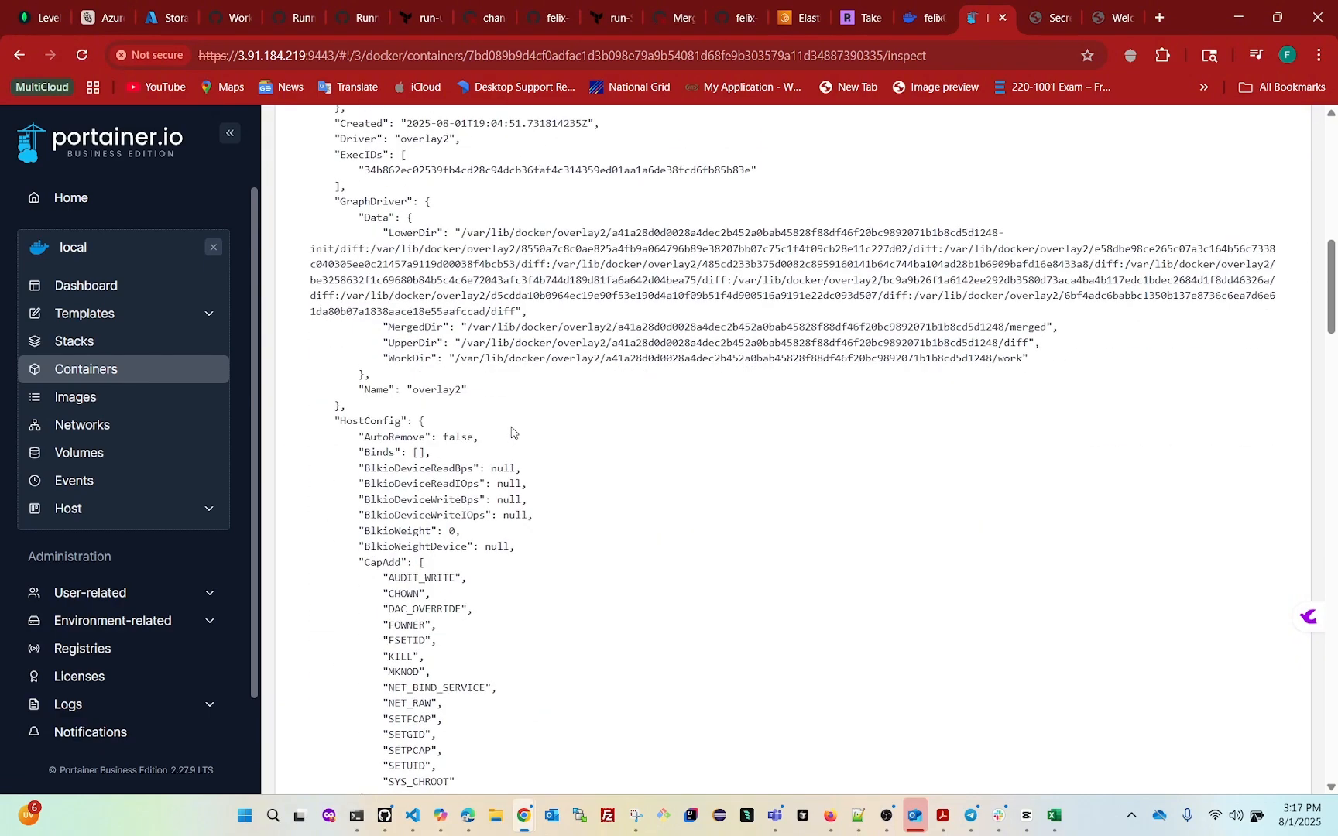
scroll(512, 431, up, 11)
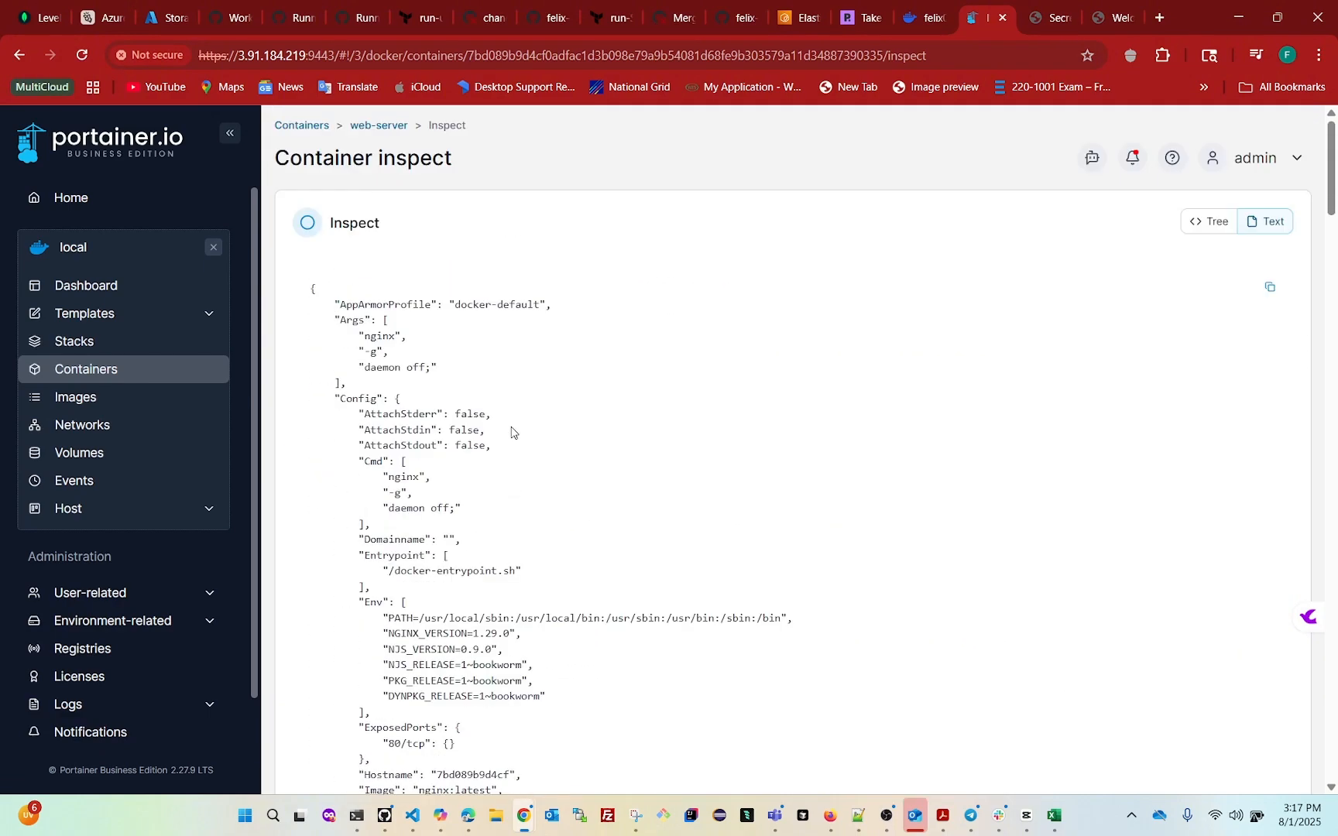
Return to the web-server container's details, open its statistics, and set their refresh rate to 1s
click(379, 127)
scroll(515, 551, down, 2)
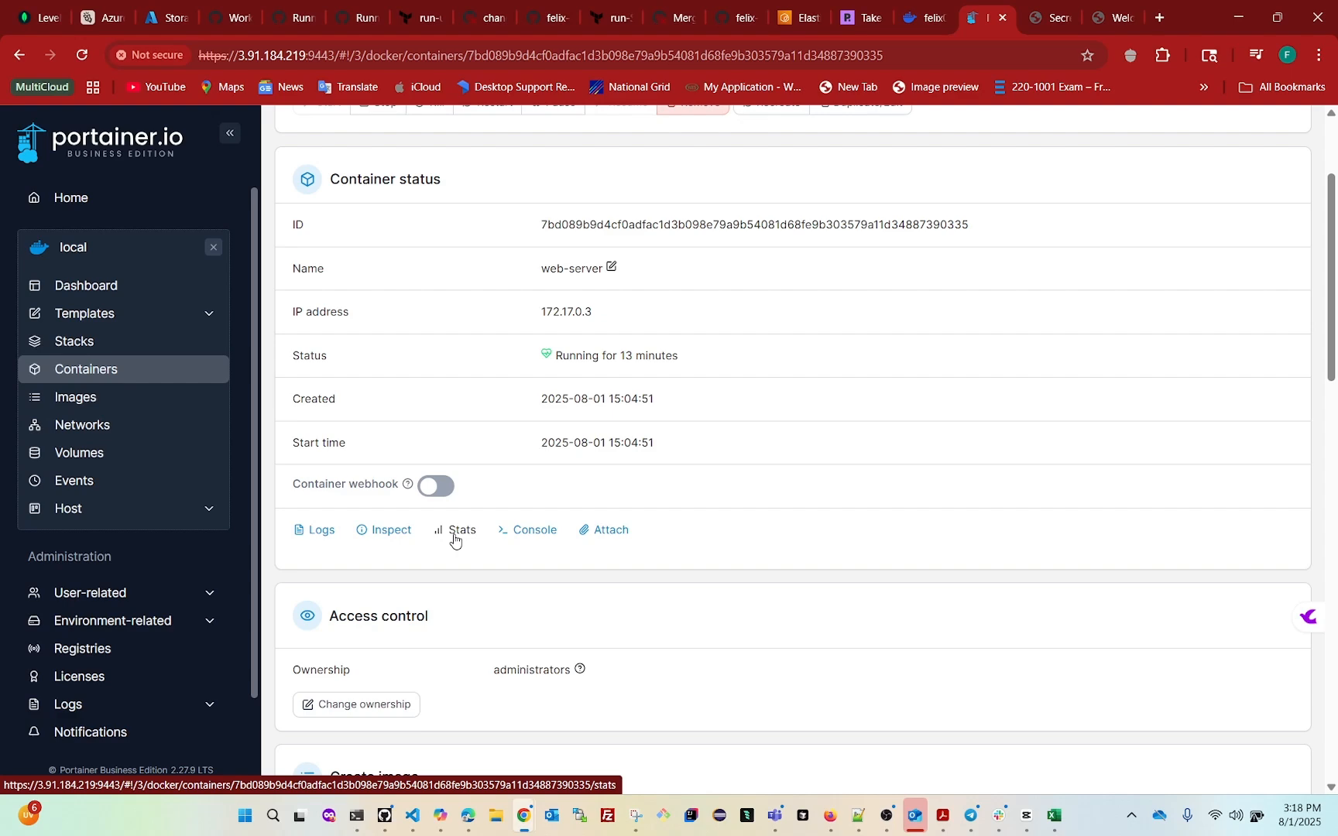
click(457, 540)
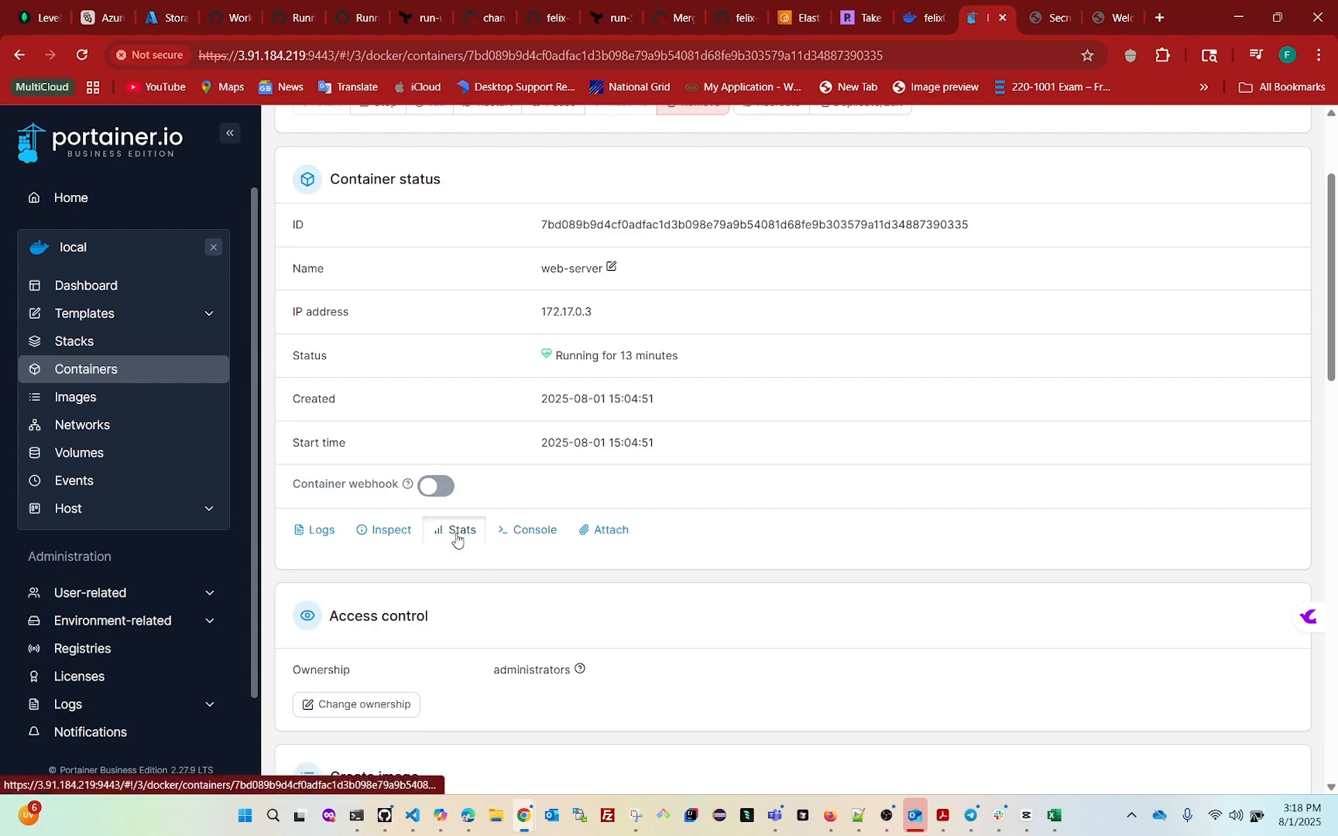
scroll(710, 523, down, 4)
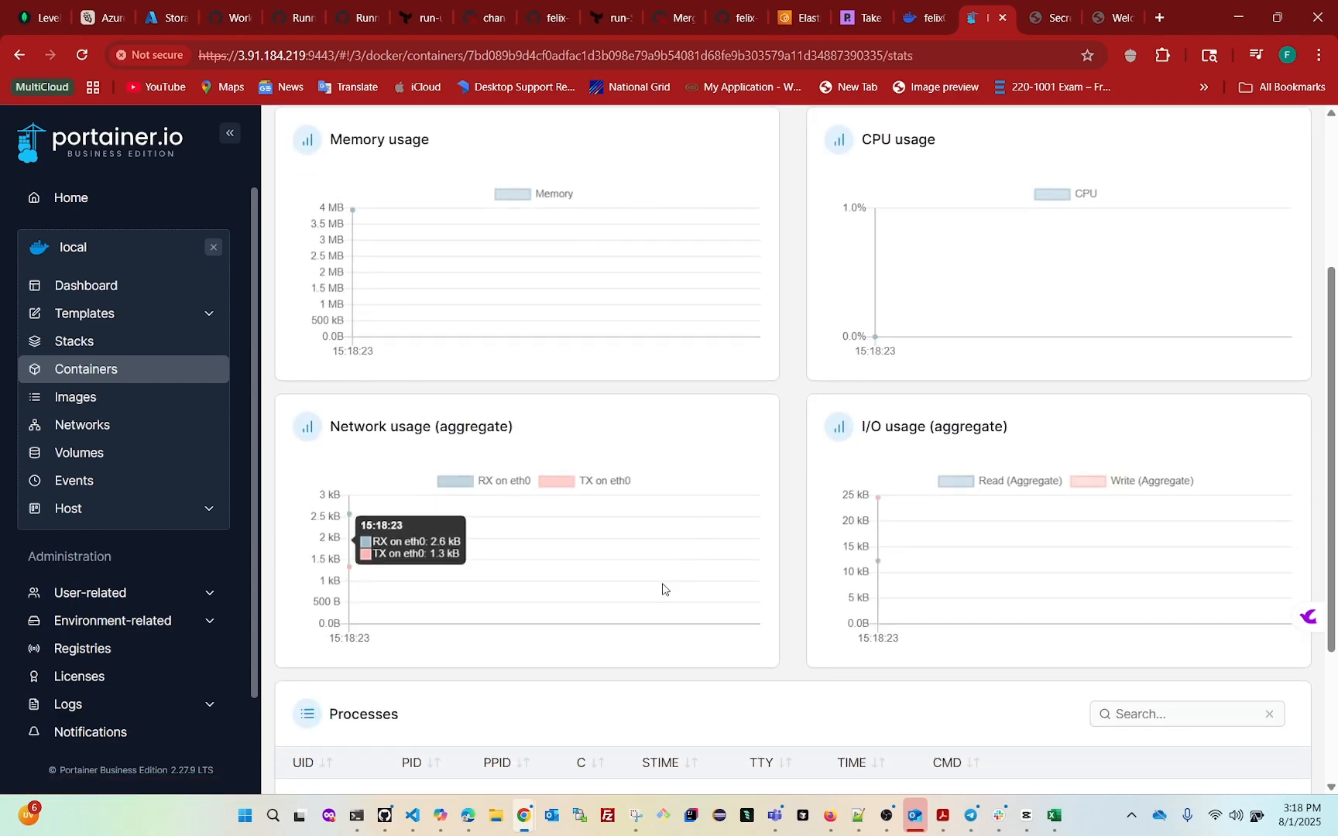
scroll(662, 588, up, 3)
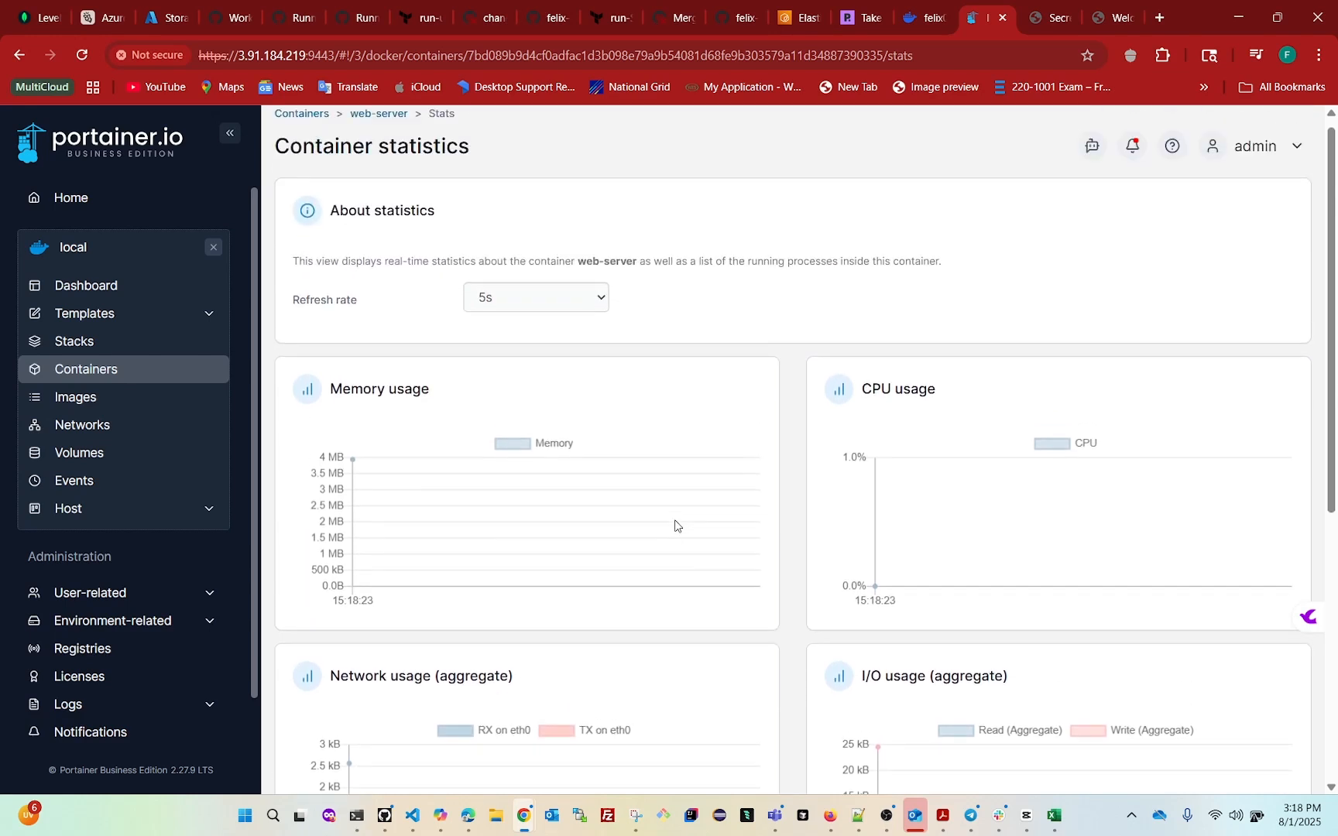
scroll(674, 526, down, 1)
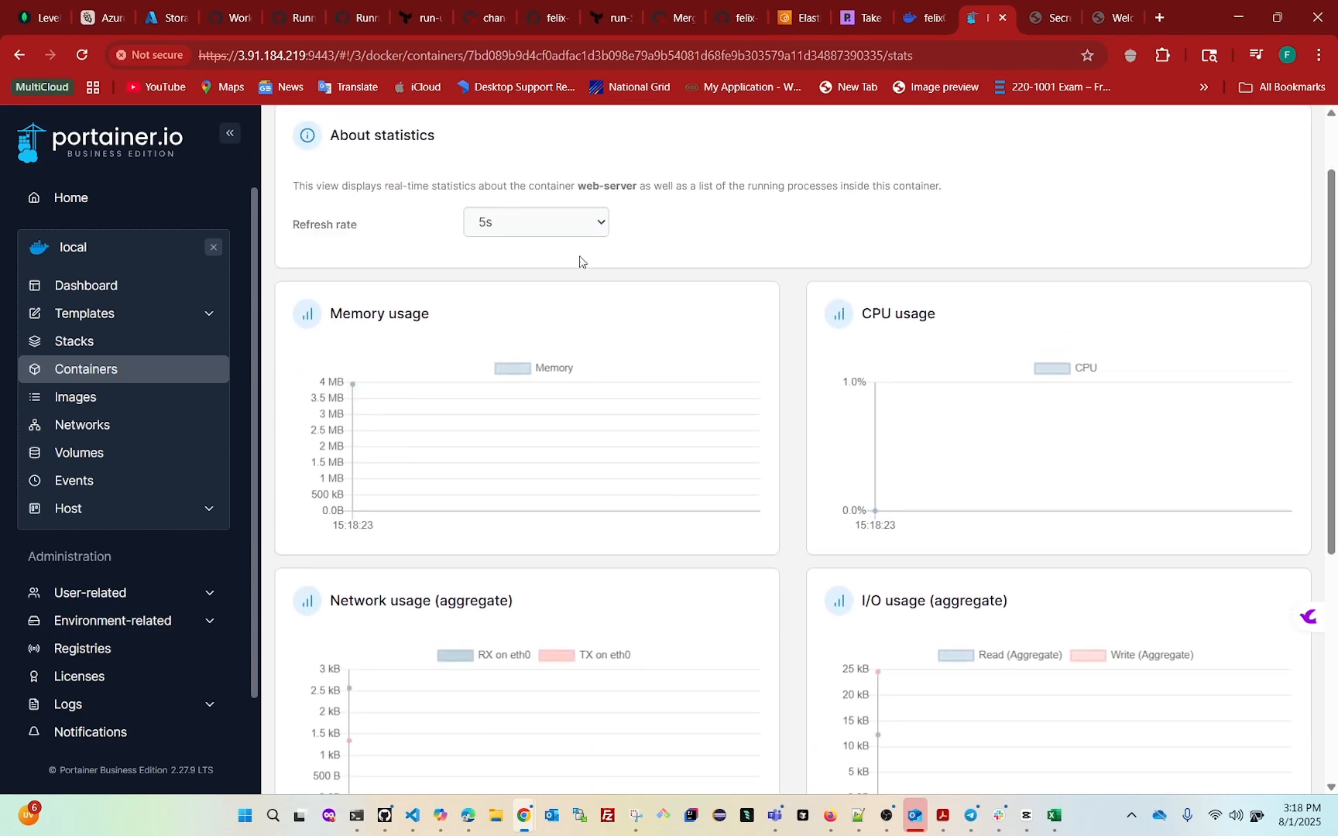
click(499, 222)
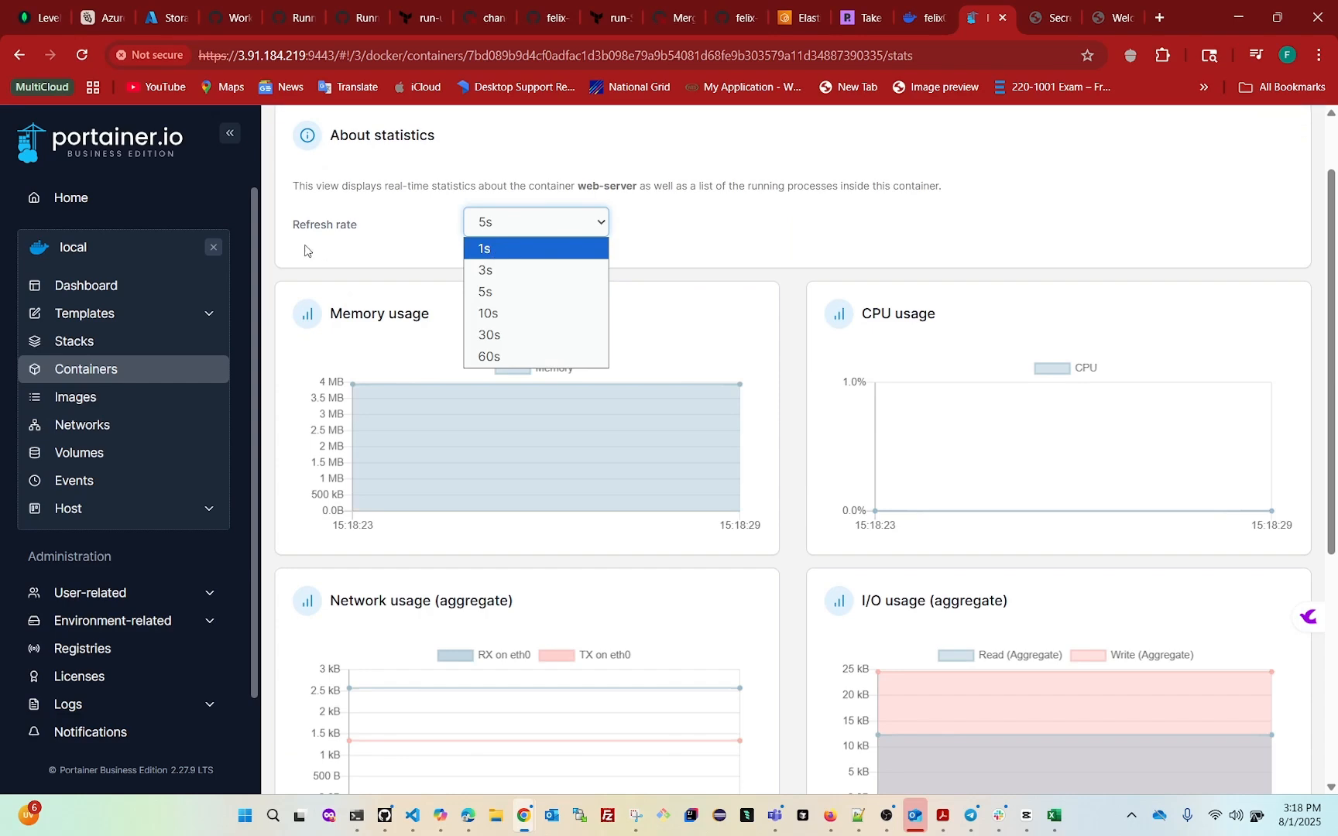
click(491, 252)
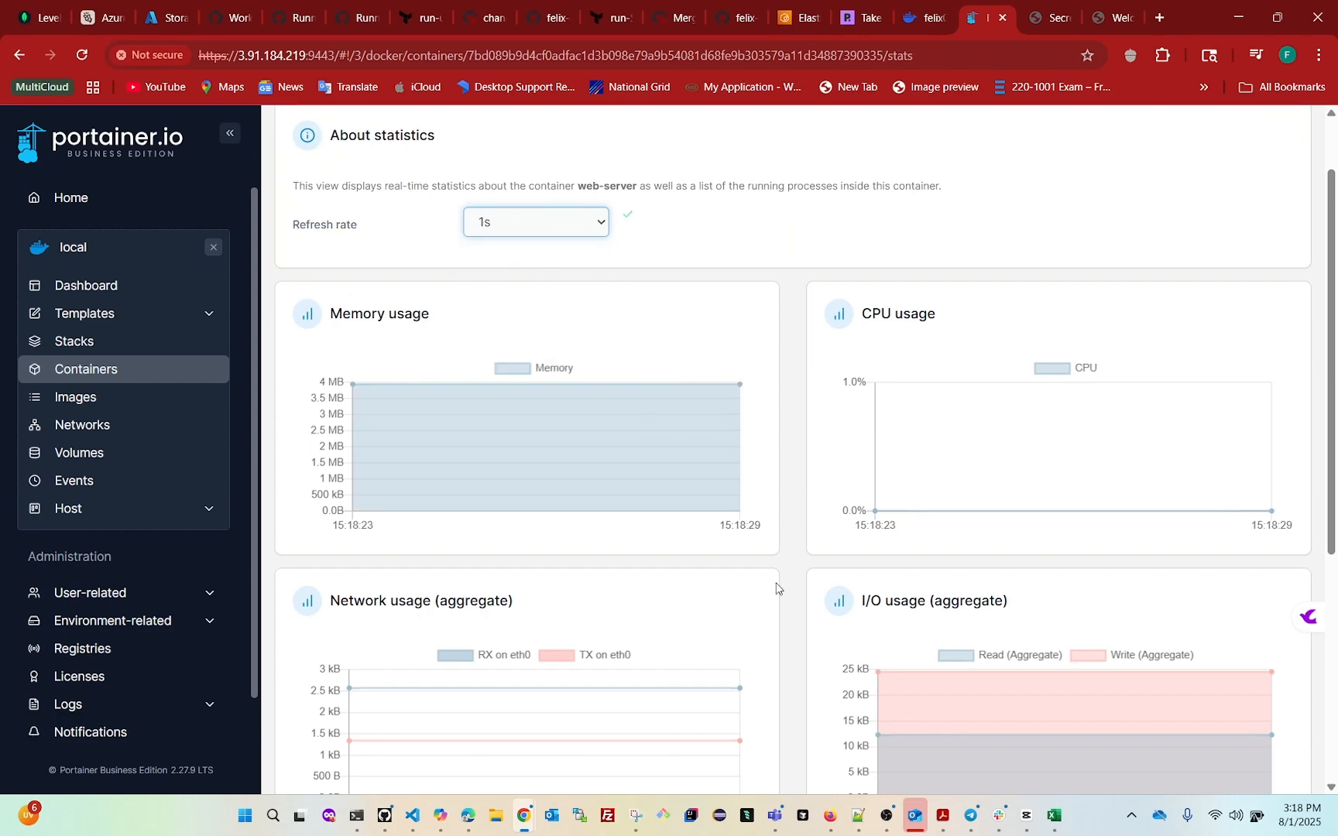
Examine the web-server container's memory, CPU, network and I/O usage charts and its list of running processes
scroll(633, 630, down, 3)
scroll(634, 631, up, 3)
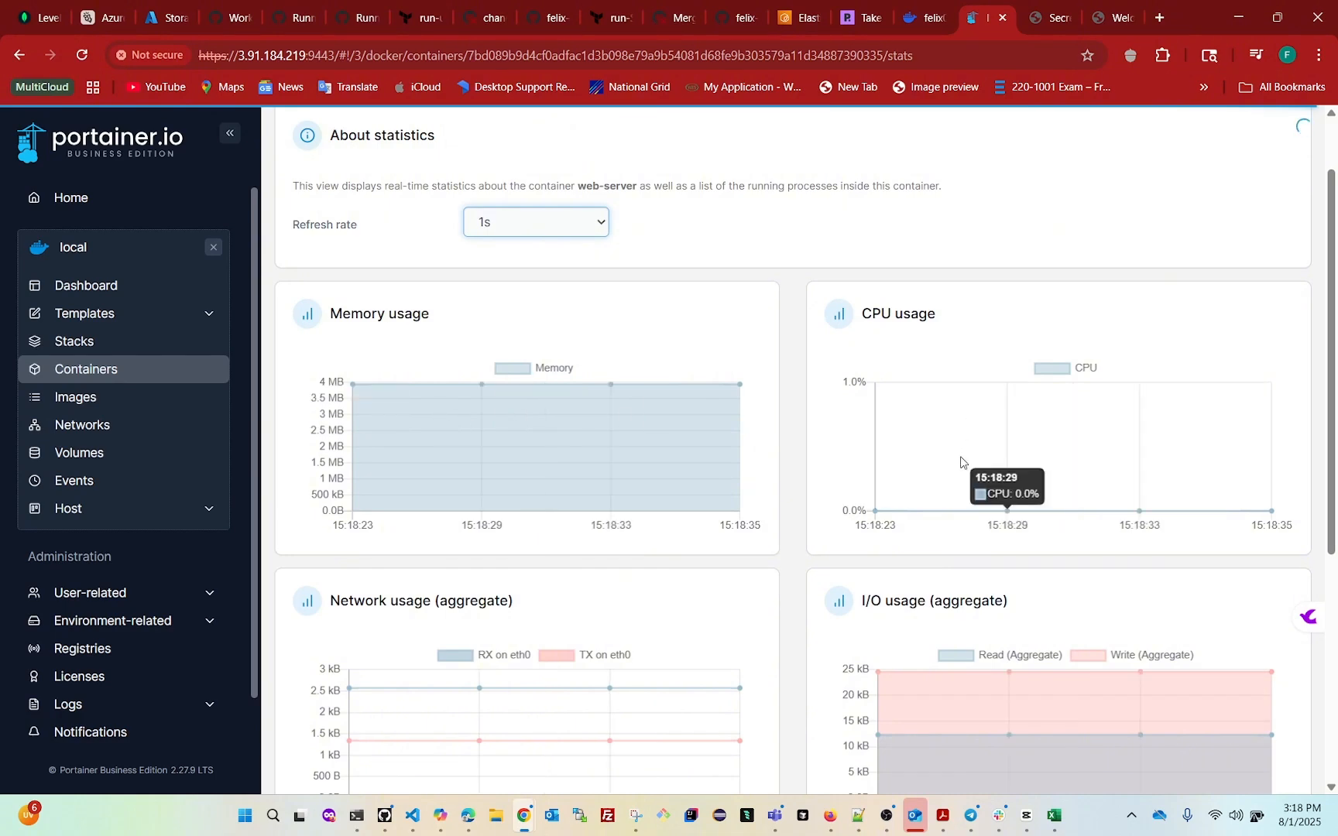
scroll(923, 425, down, 3)
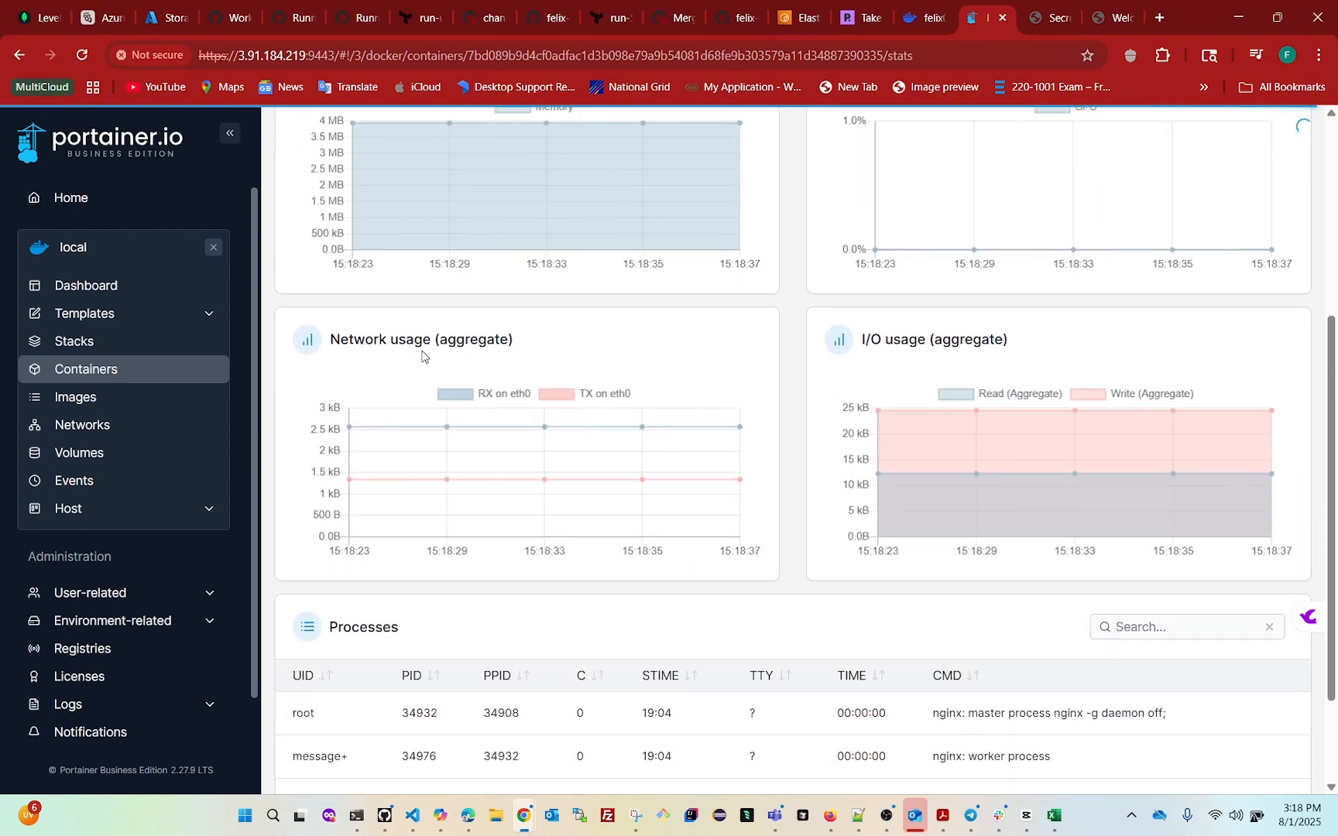
scroll(979, 449, down, 1)
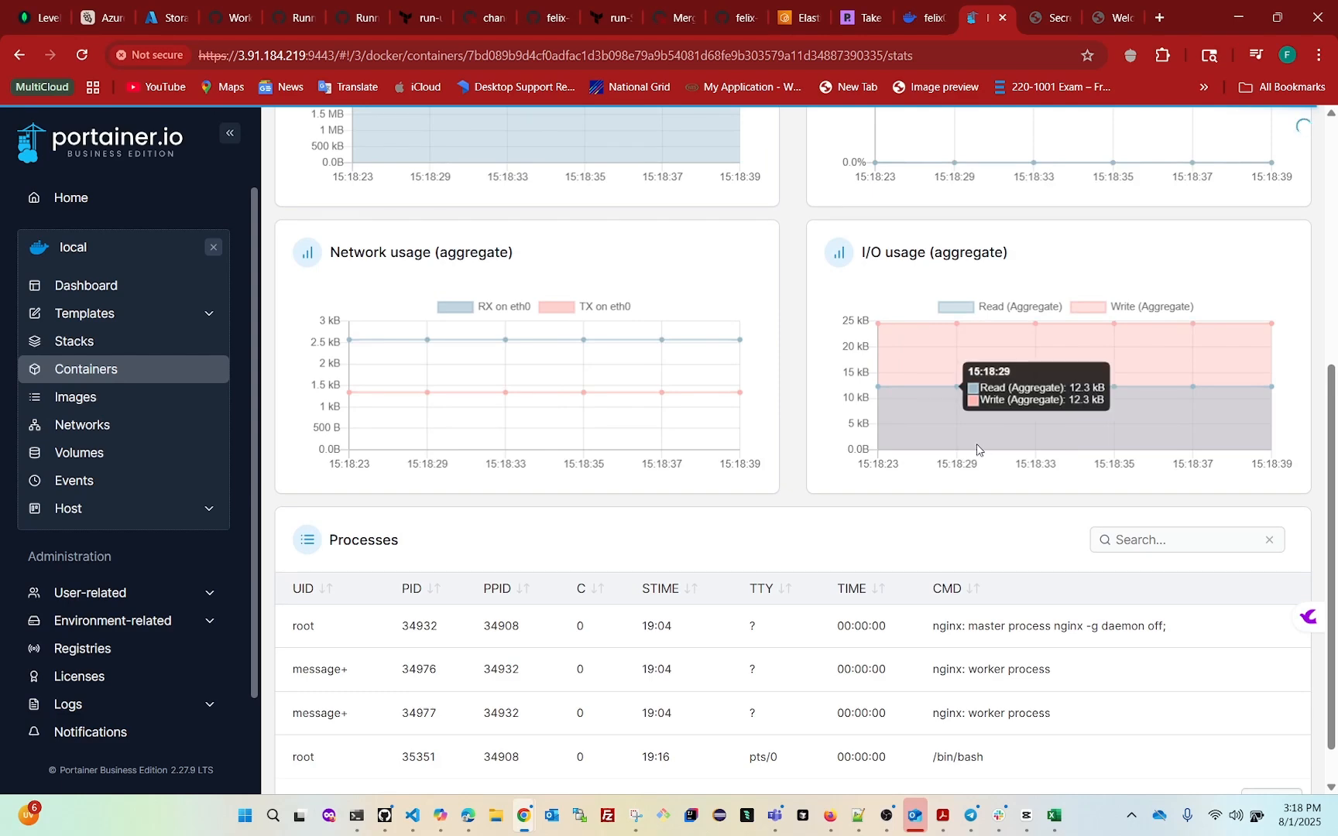
scroll(604, 477, down, 1)
scroll(604, 477, up, 4)
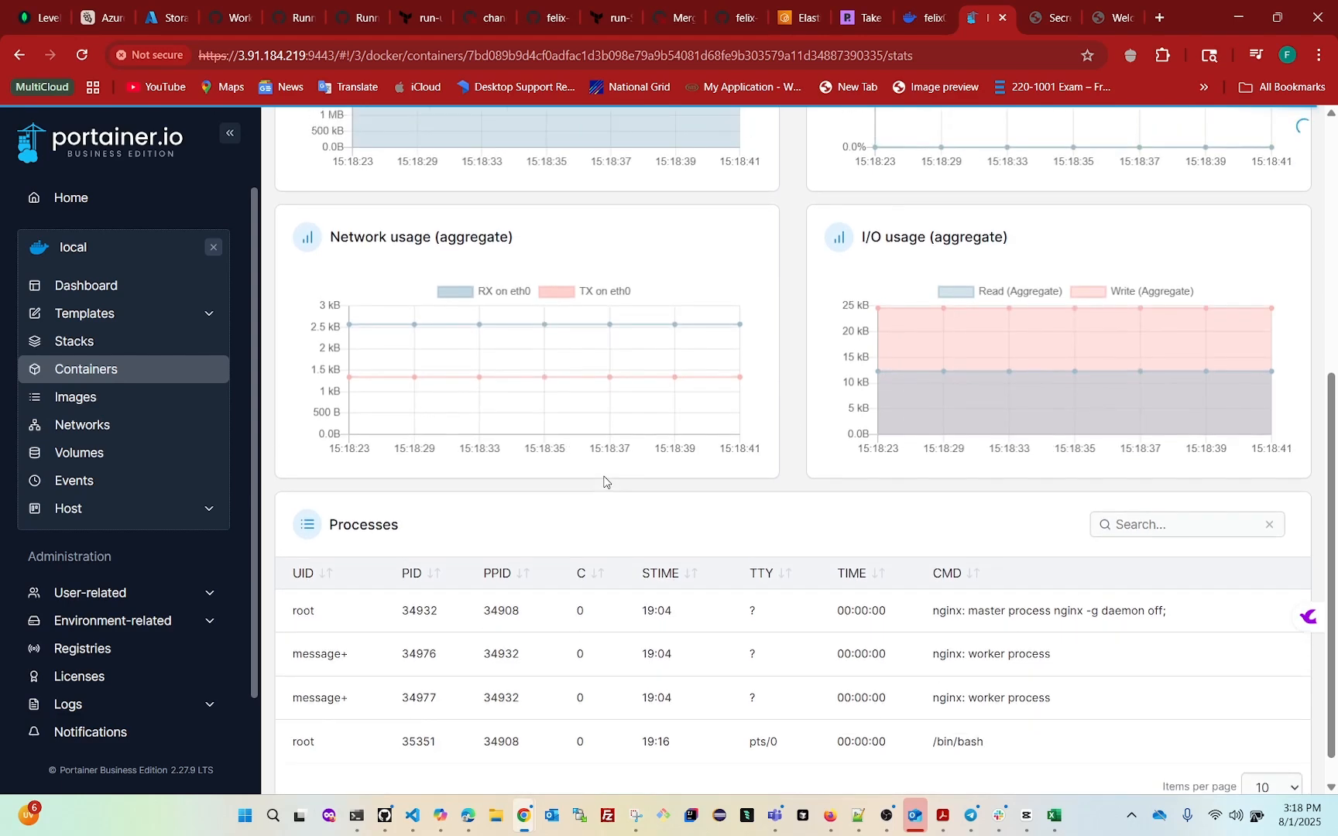
scroll(604, 480, up, 2)
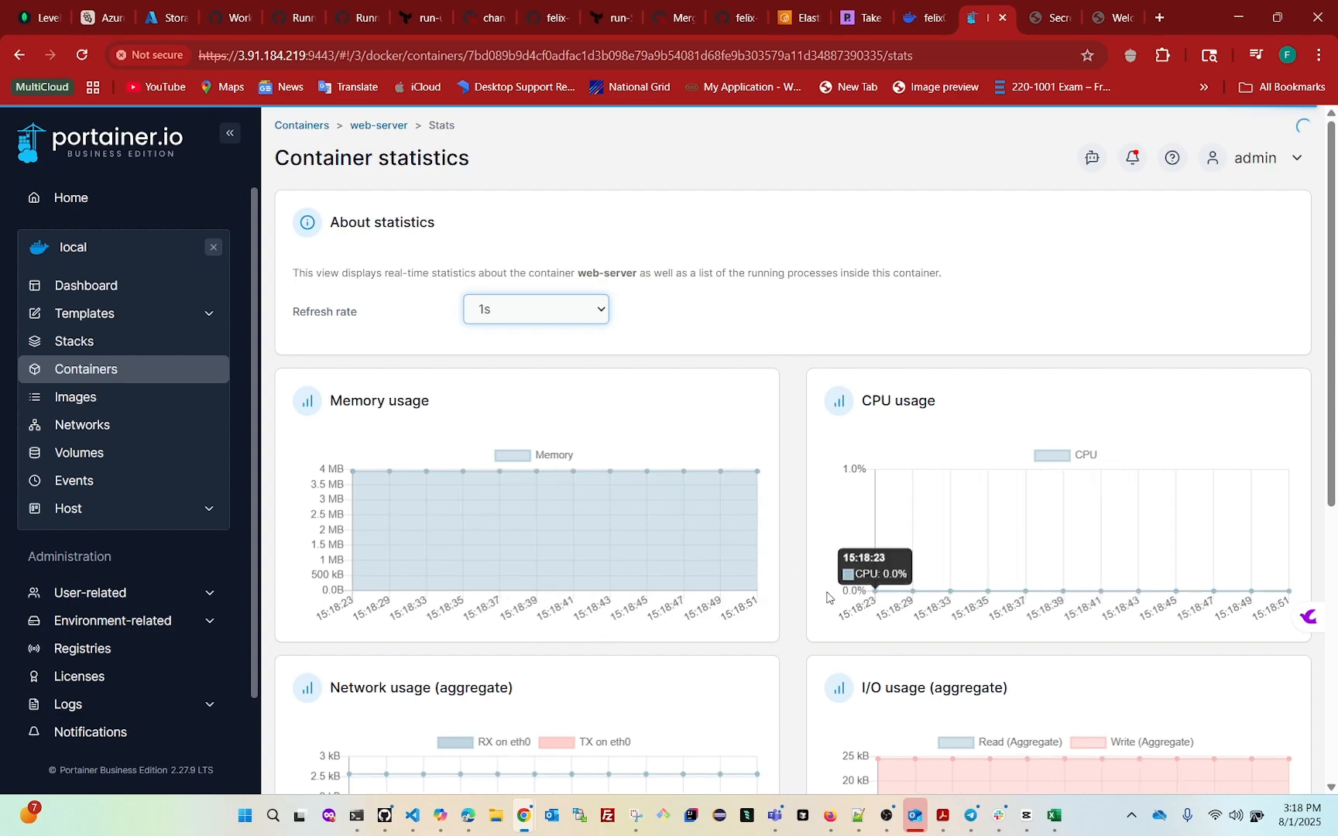
scroll(666, 596, down, 5)
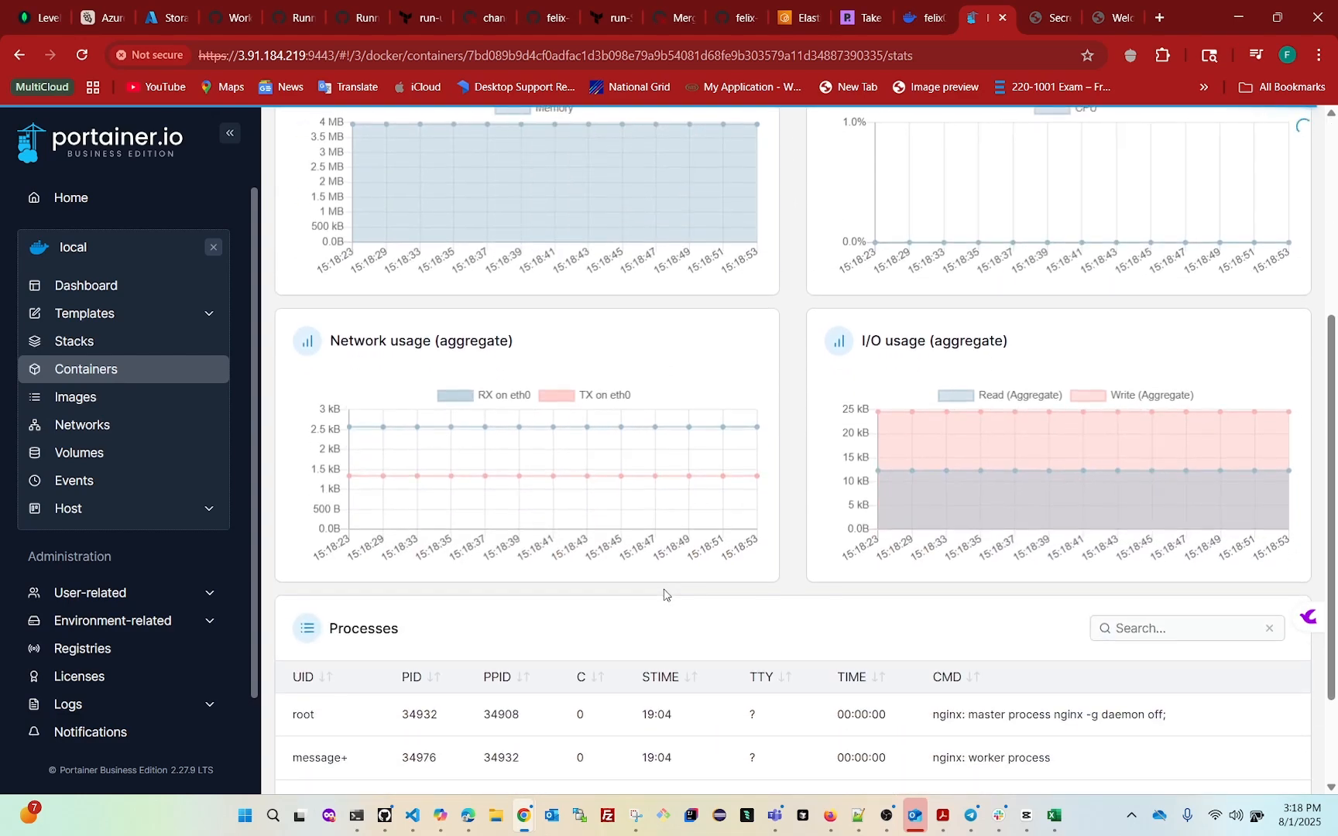
scroll(664, 594, up, 5)
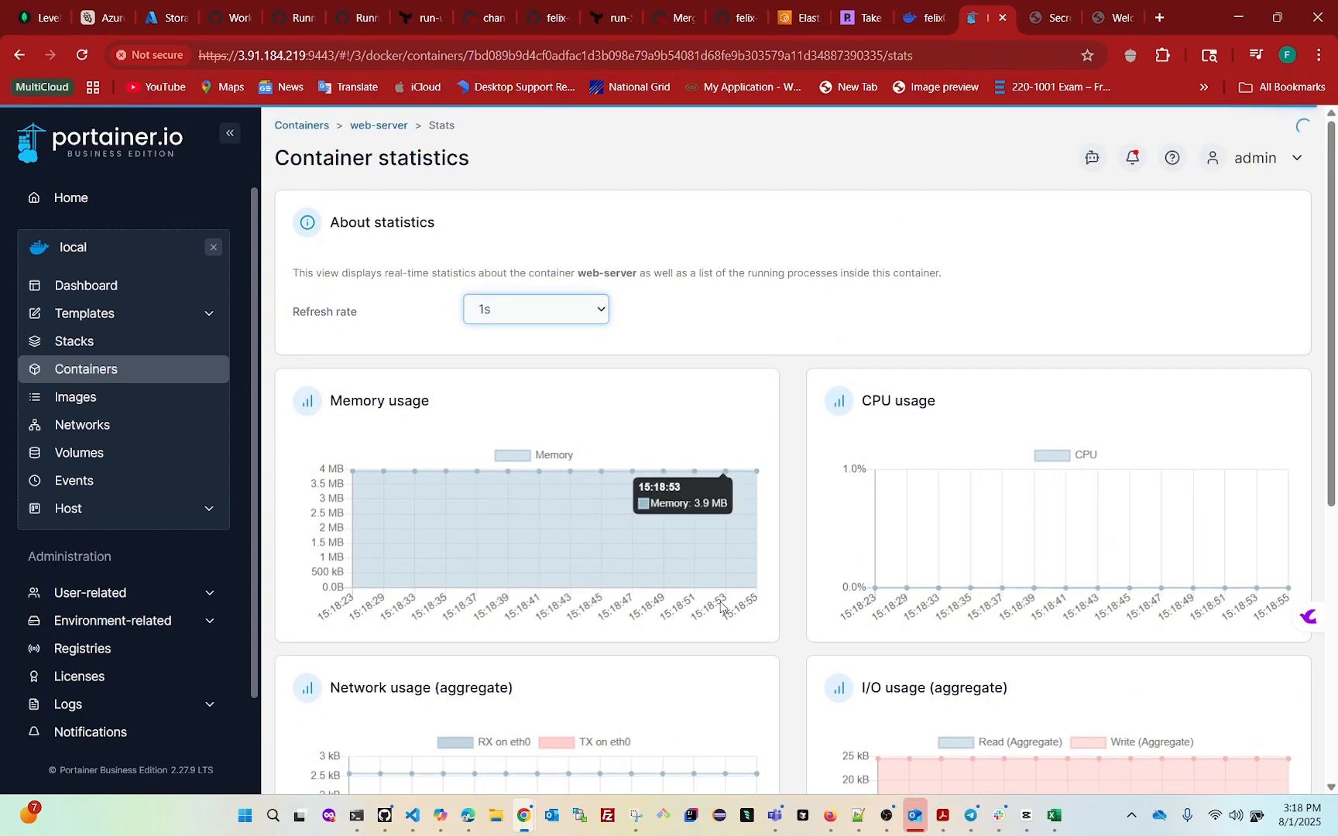
scroll(769, 687, down, 2)
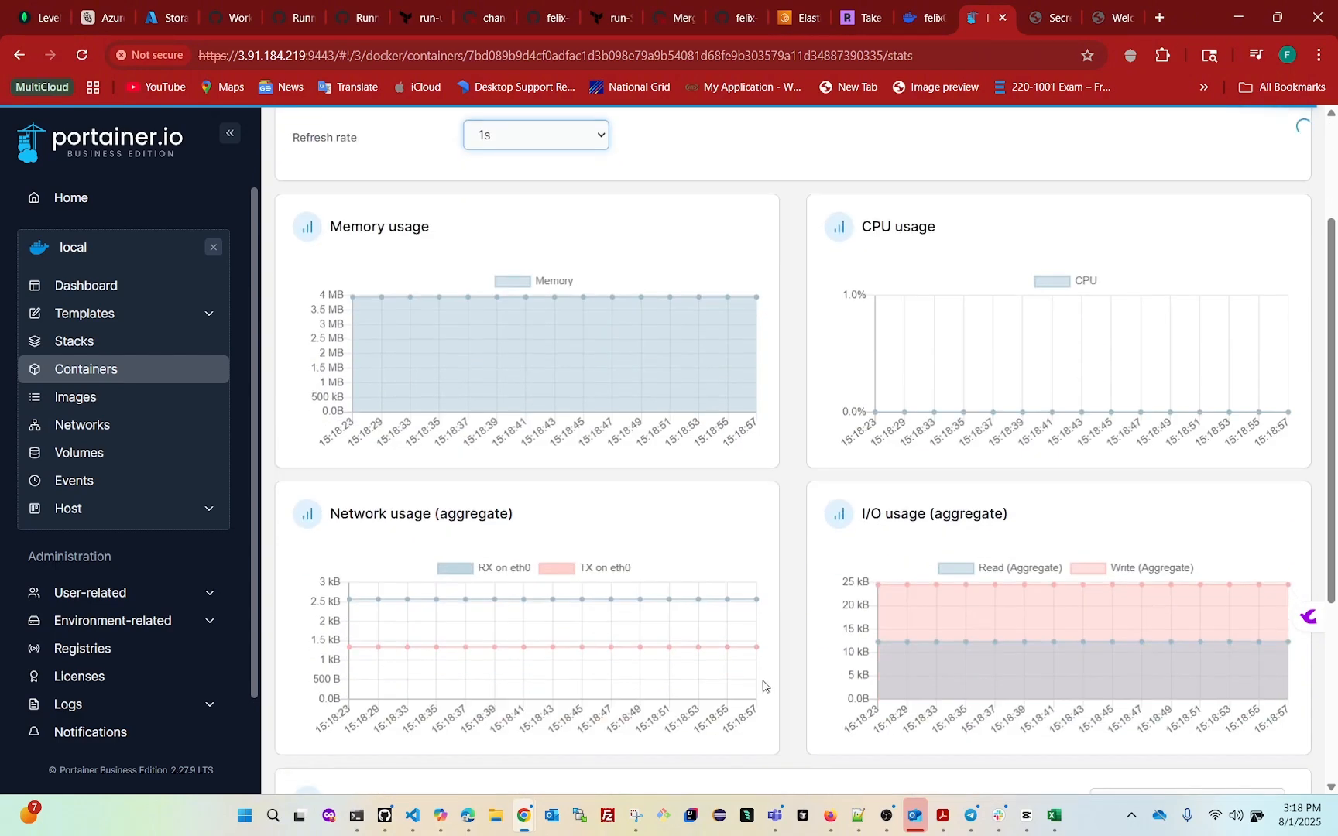
scroll(761, 687, up, 2)
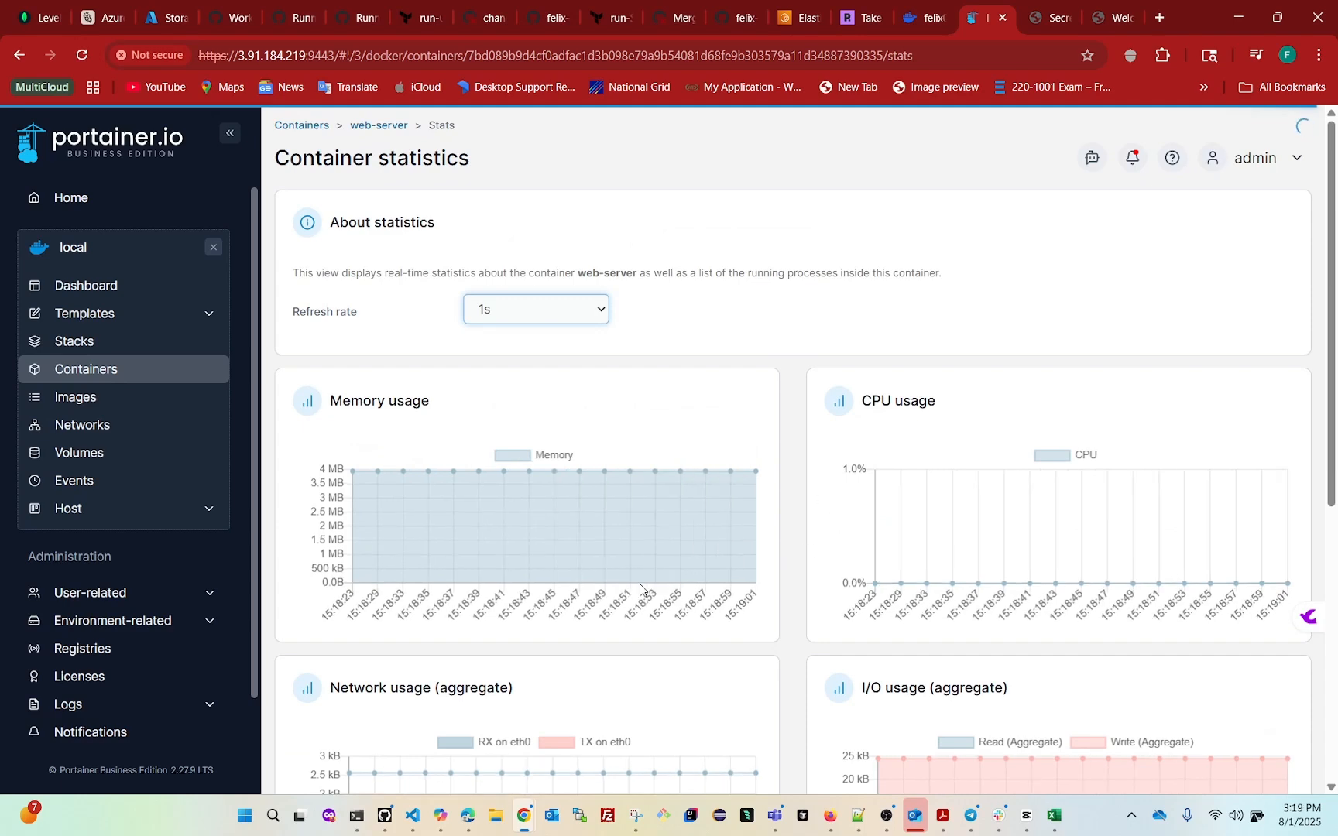
Go back to the web-server container's details, open its console, and connect with /bin/bash as the default user
click(378, 127)
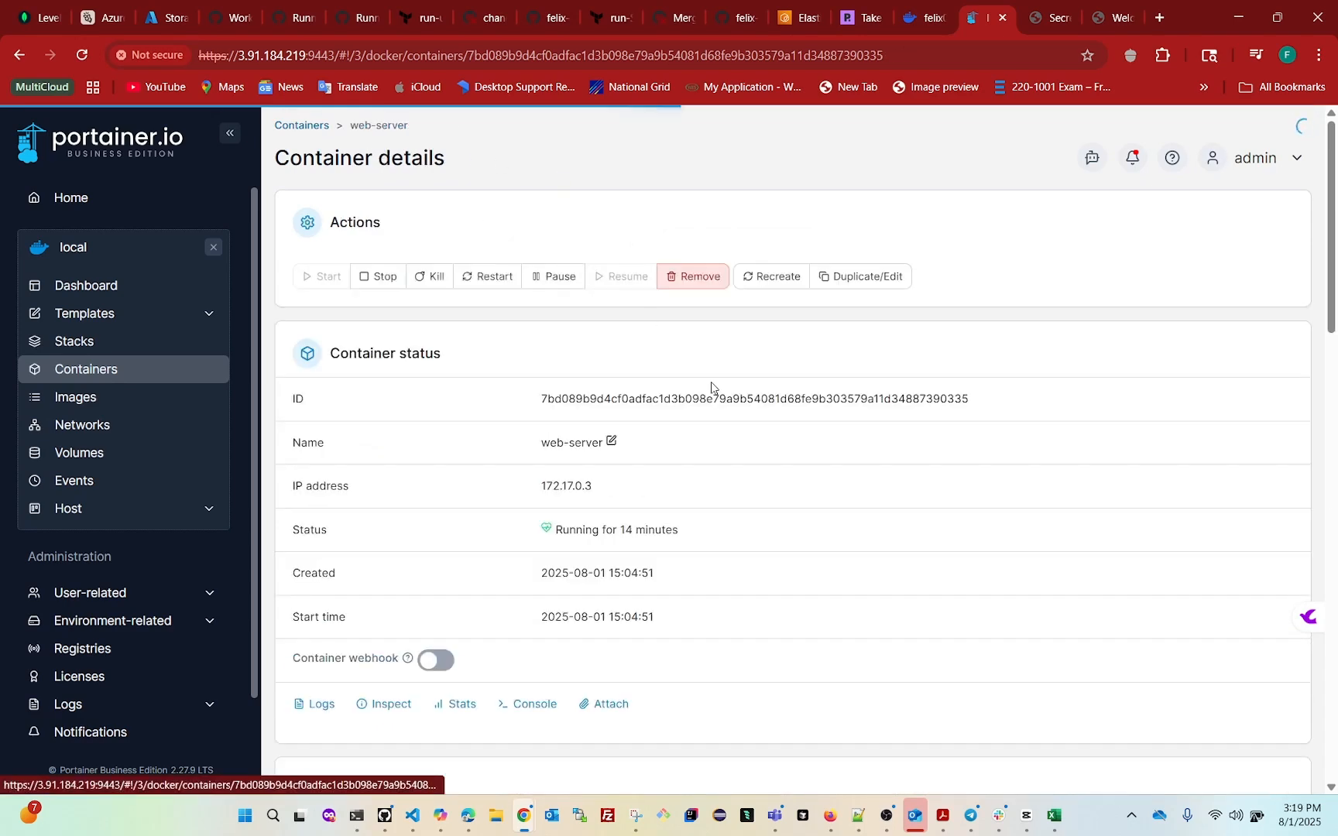
scroll(542, 495, down, 2)
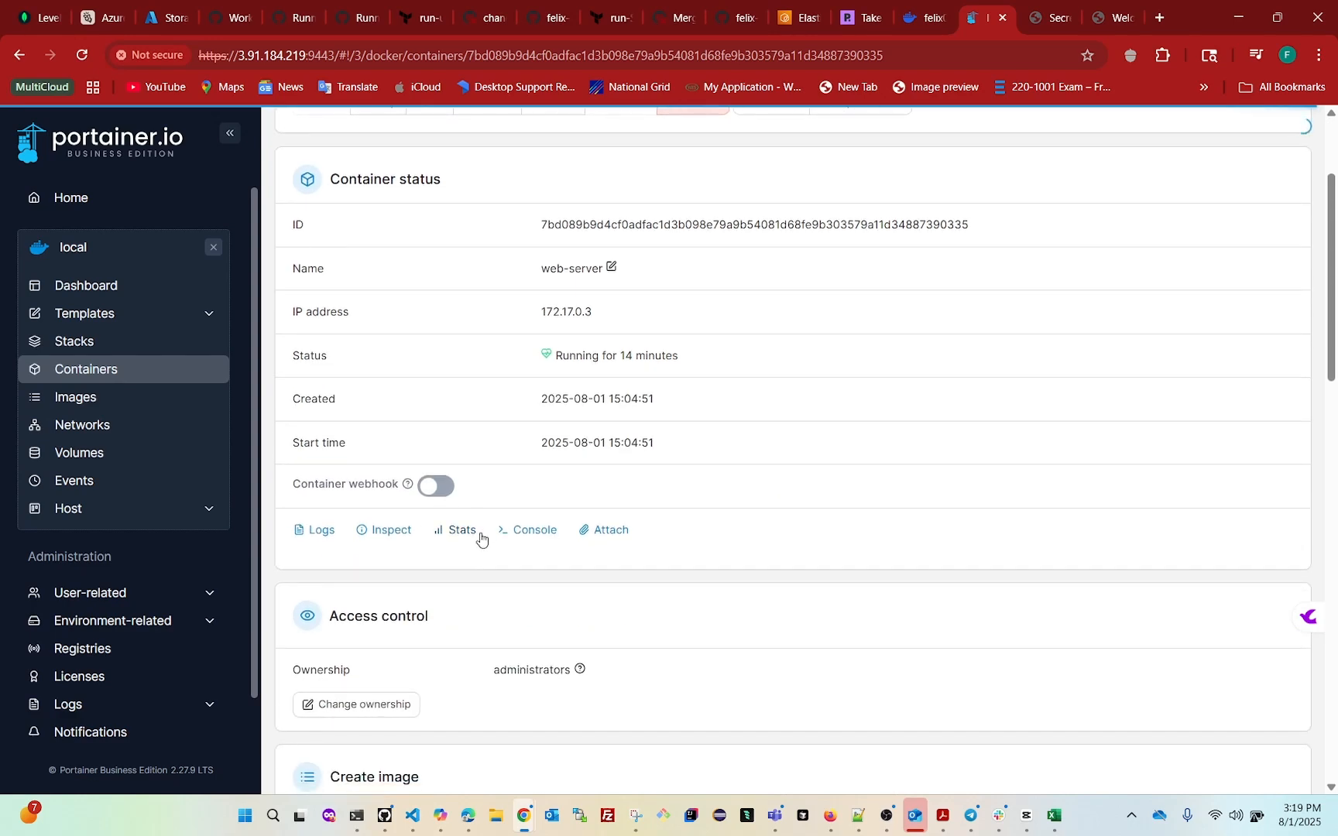
click(526, 537)
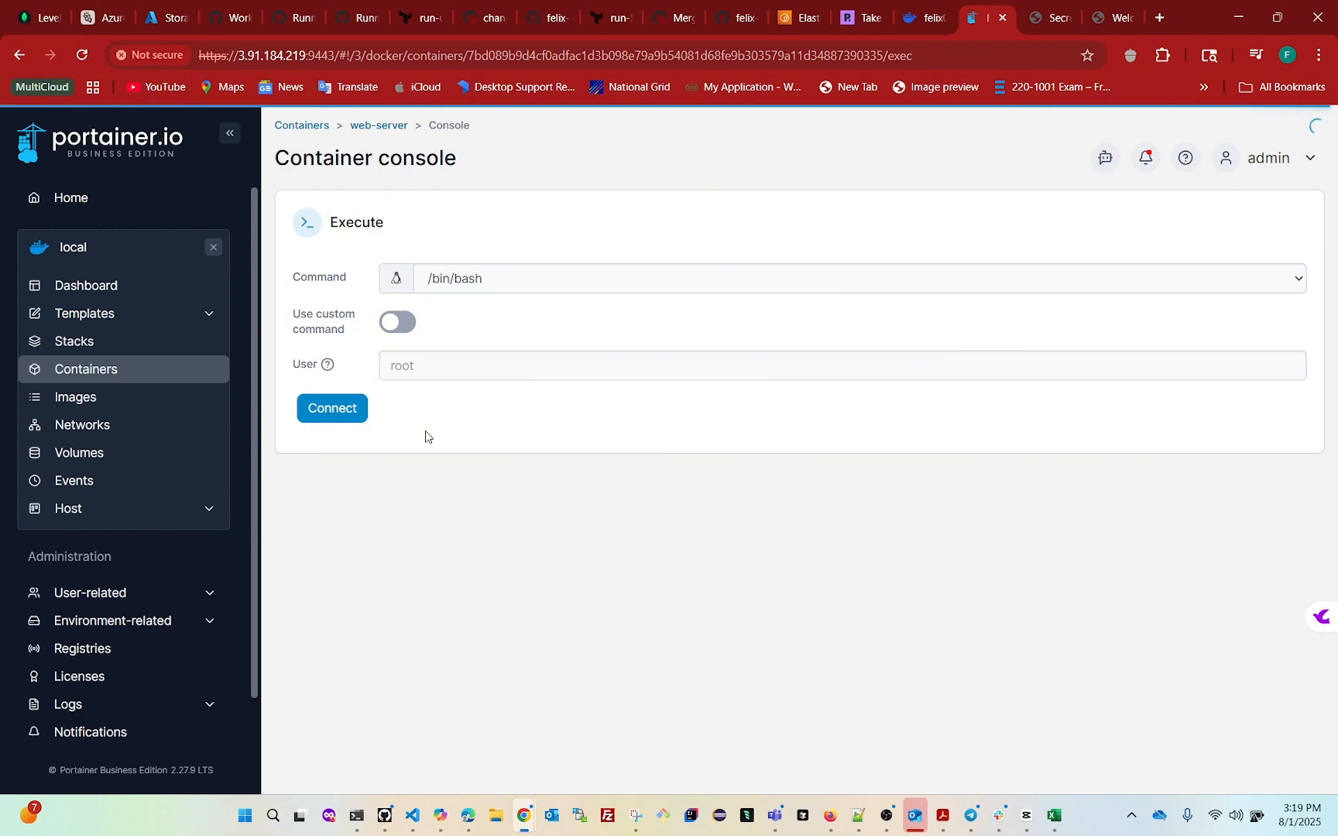
click(488, 283)
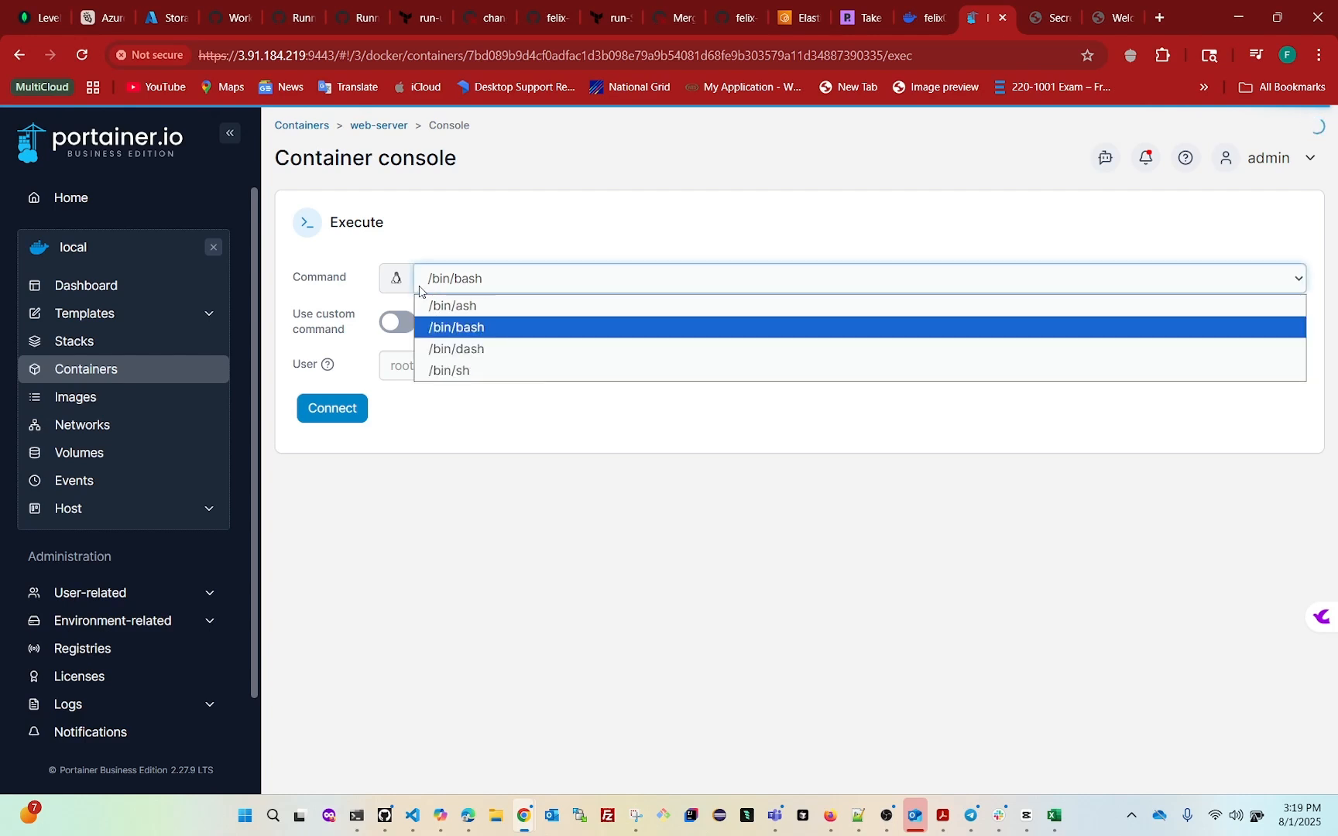
click(458, 370)
click(487, 286)
click(473, 328)
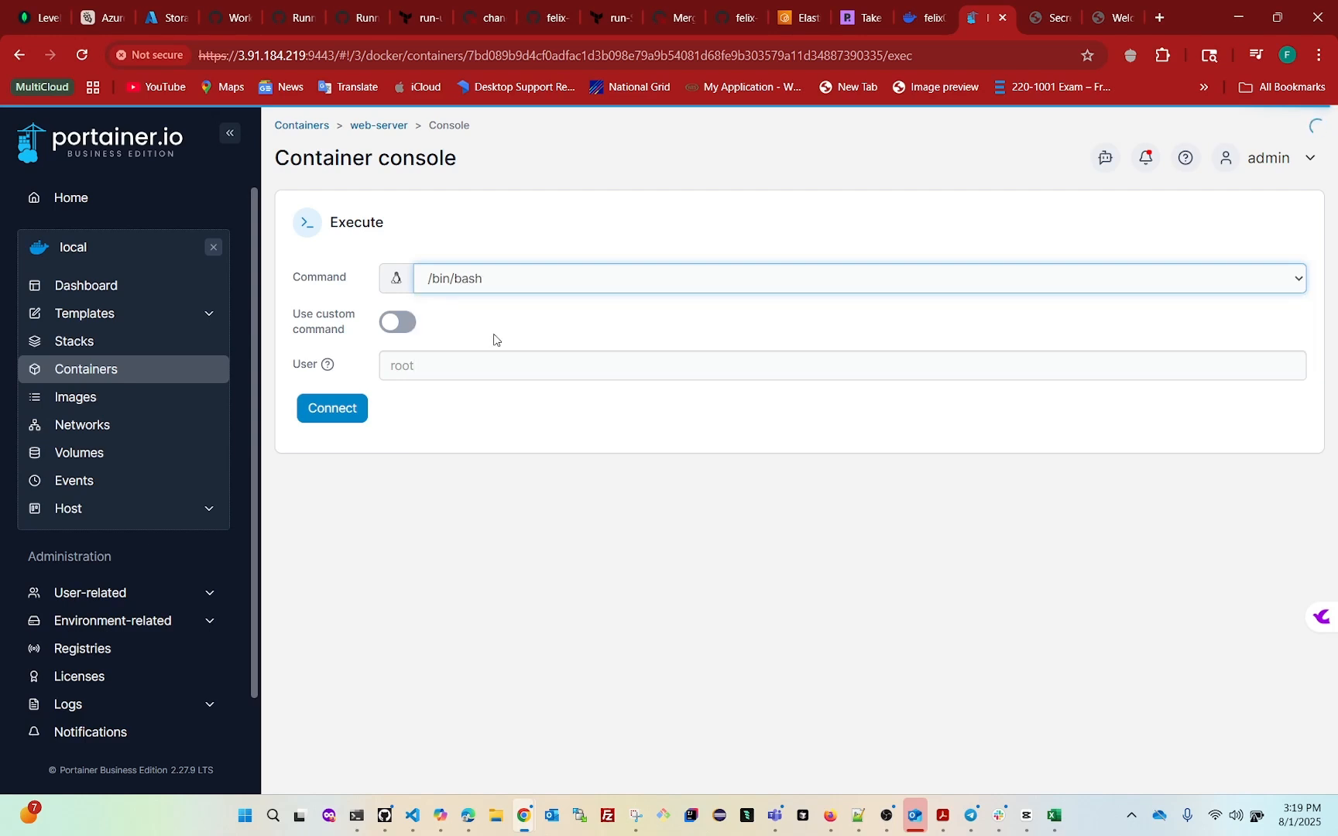
click(447, 369)
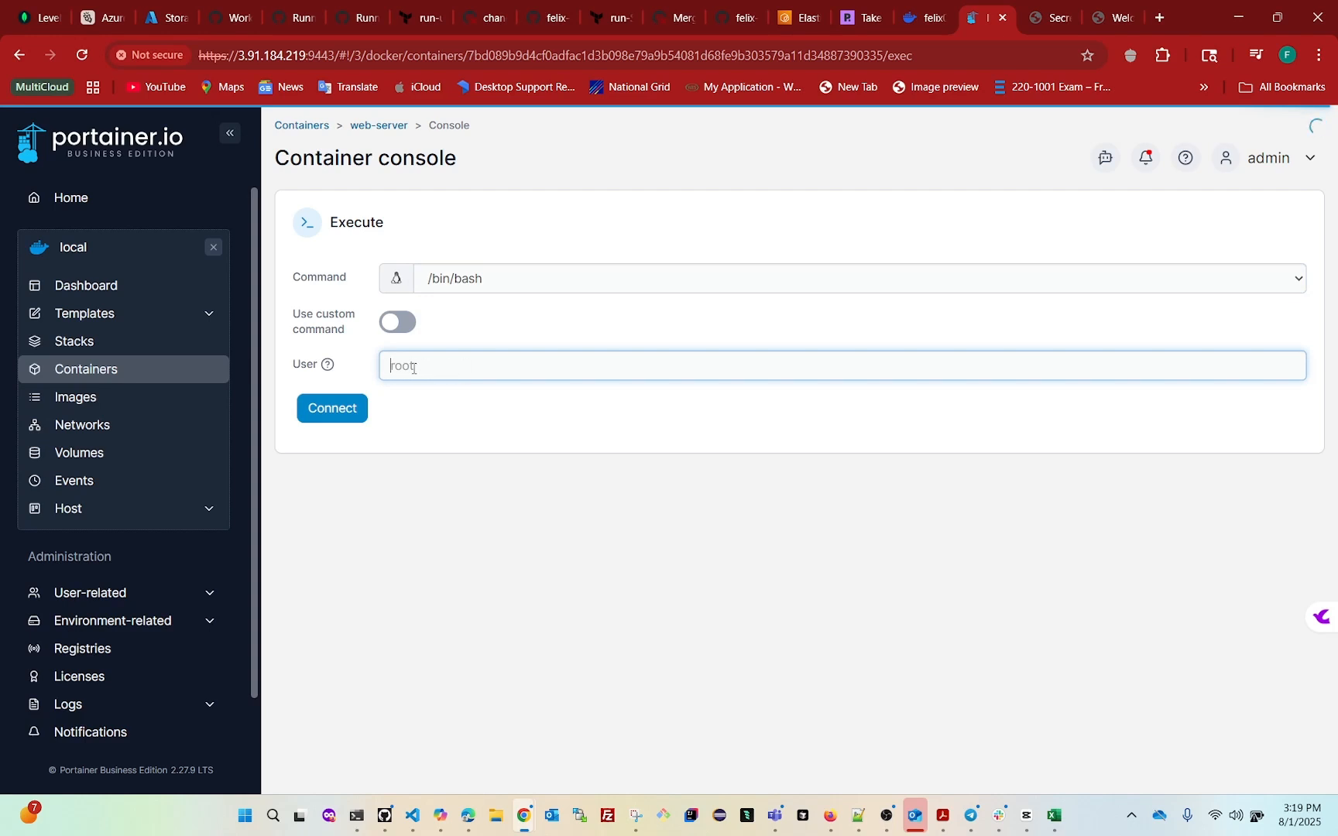
click(330, 409)
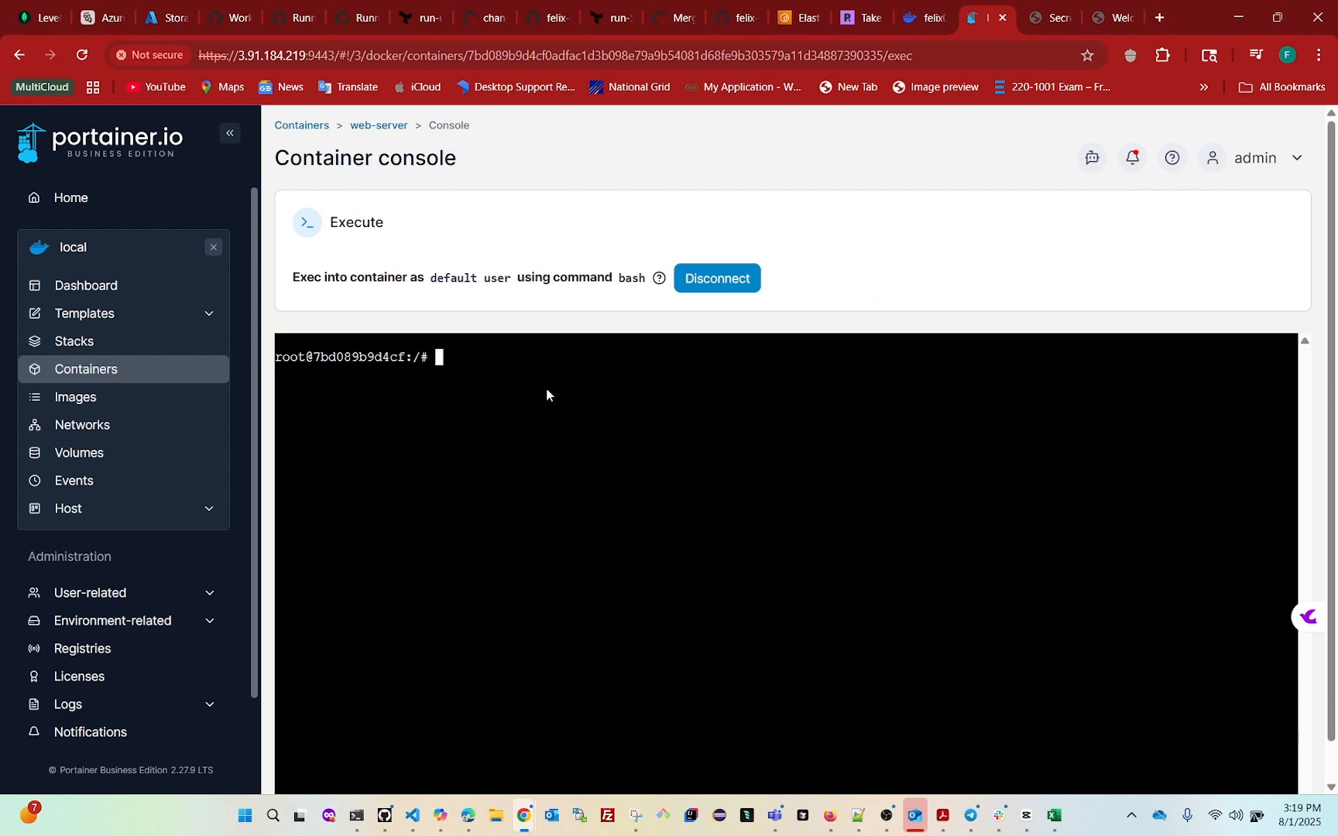
Switch to the terminal, highlight the container's root shell prompt for comparison, and return to the Portainer console
click(356, 819)
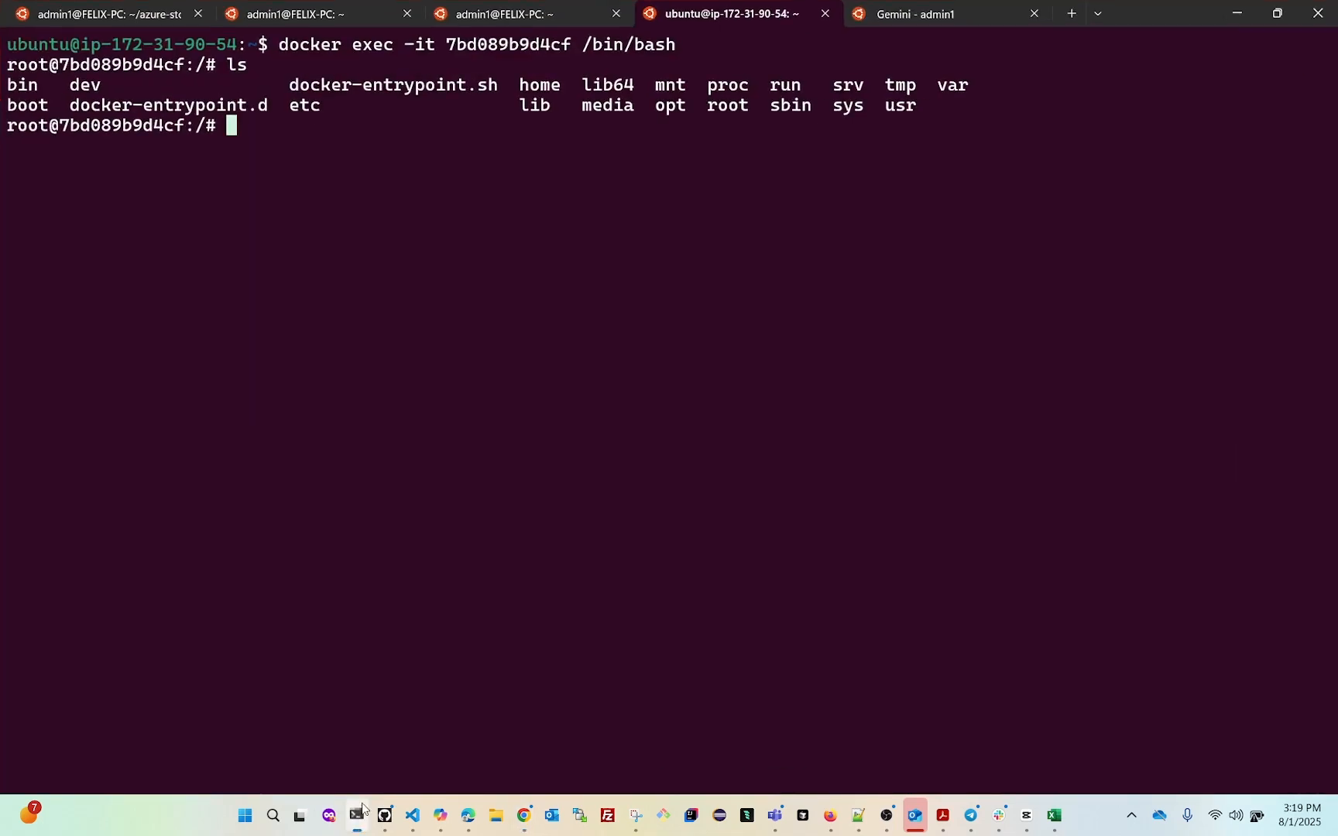
drag(244, 132, 6, 133)
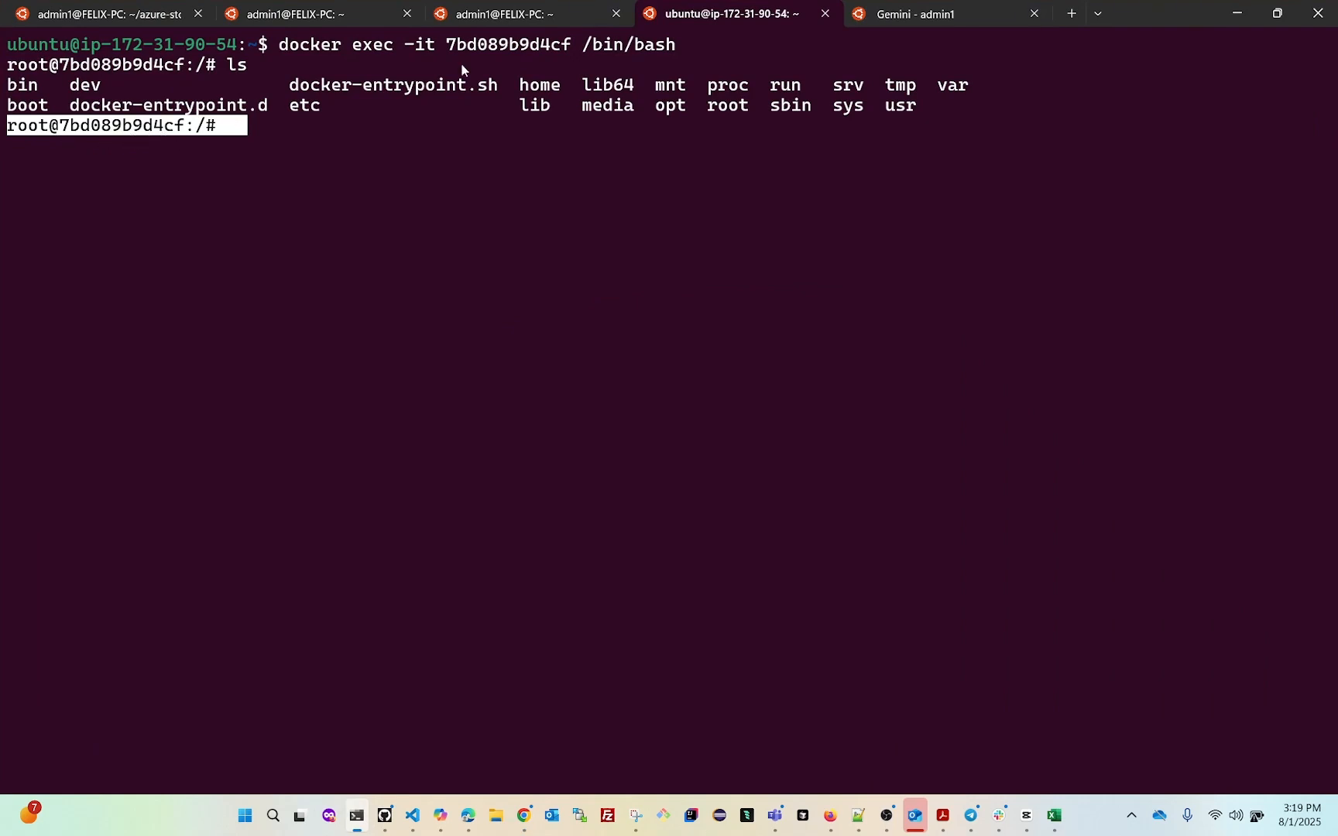
click(1236, 13)
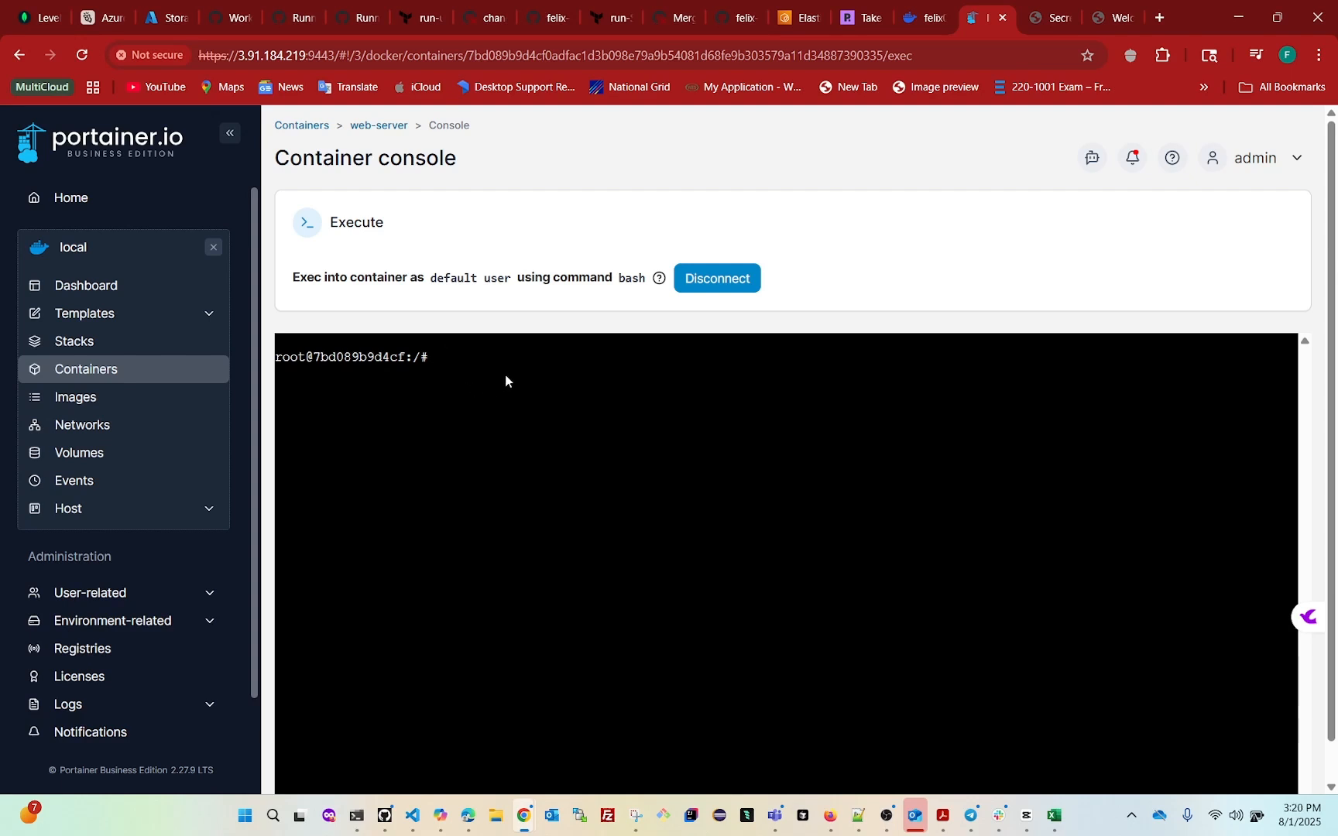
In the container console, list the root directory with ls and display the entrypoint script with cat docker-entrypoint.sh
text(ls)
key(Return)
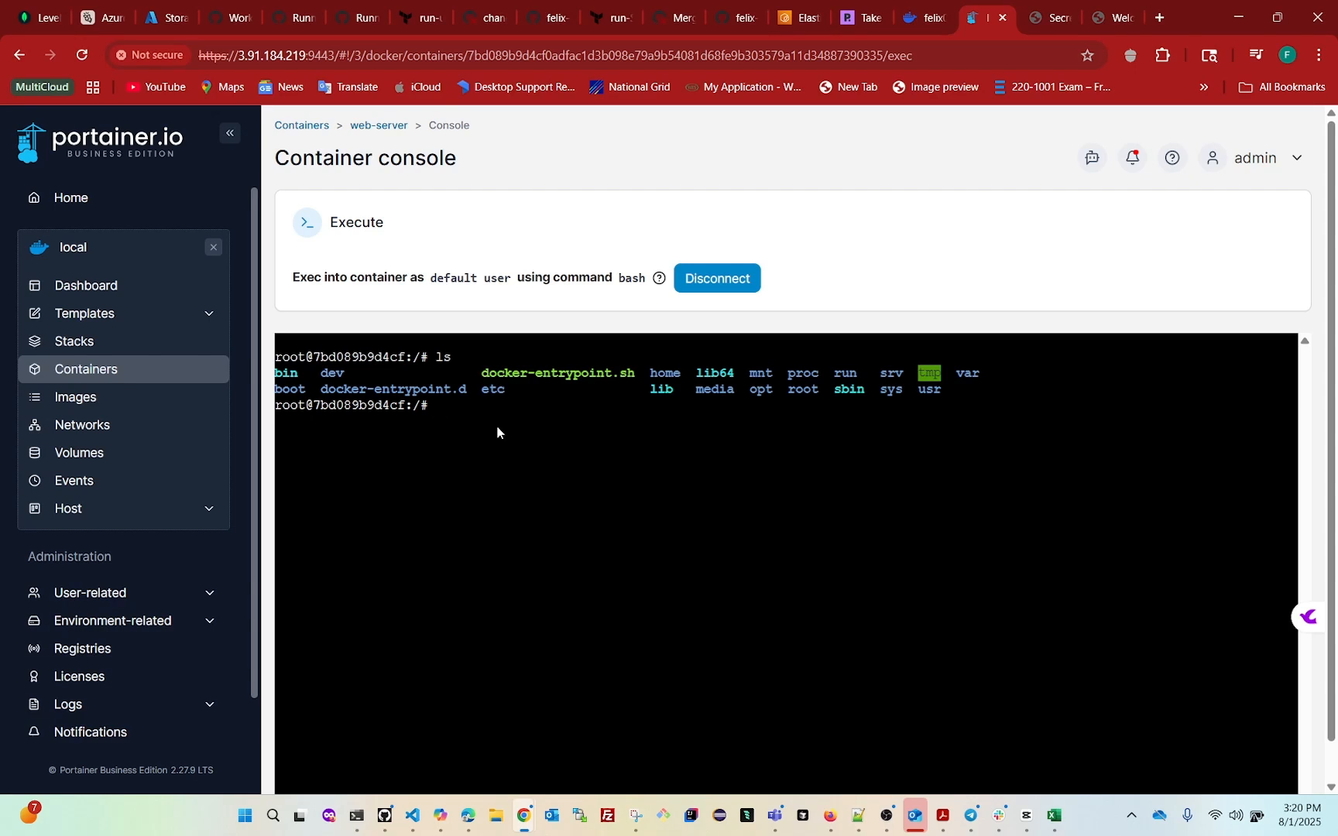
text(cat doc)
key(Tab)
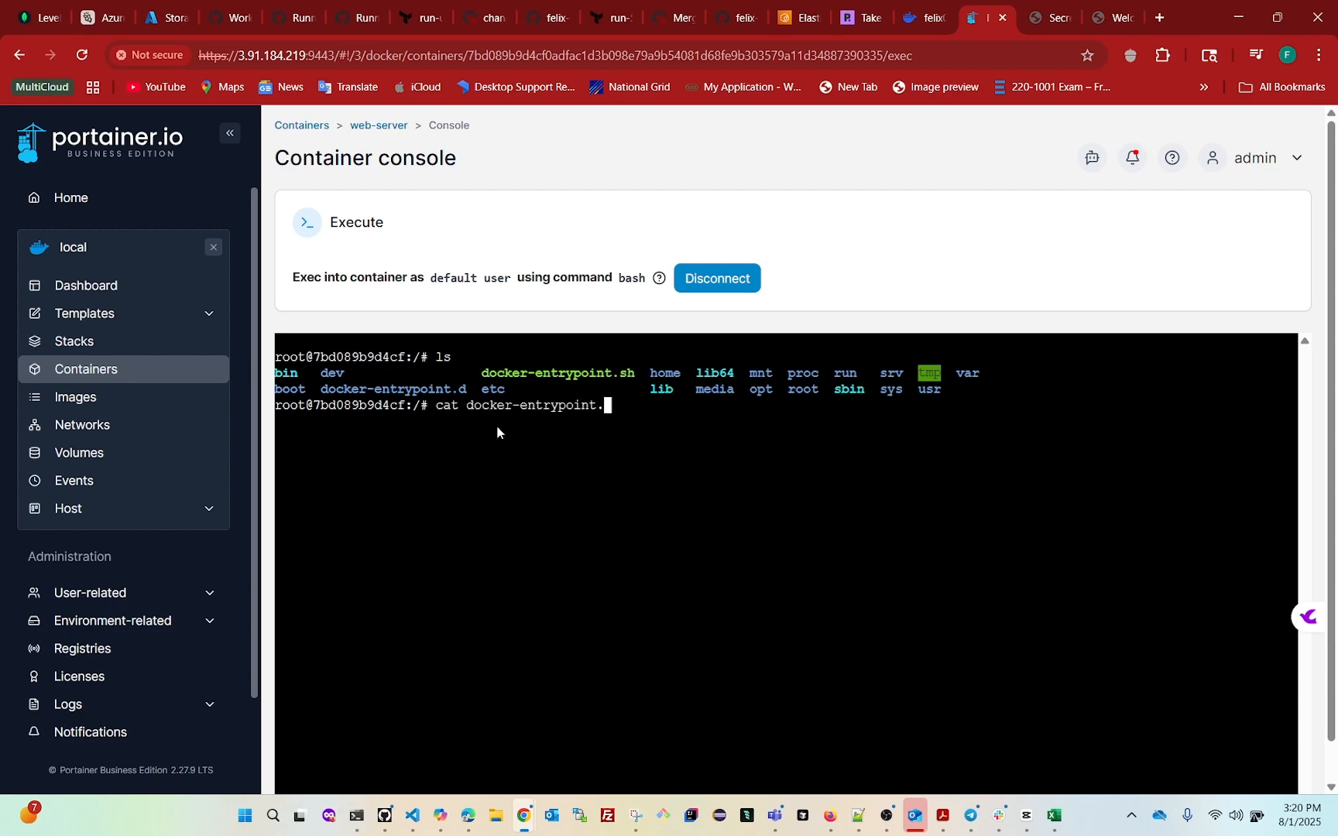
text(sh)
key(Return)
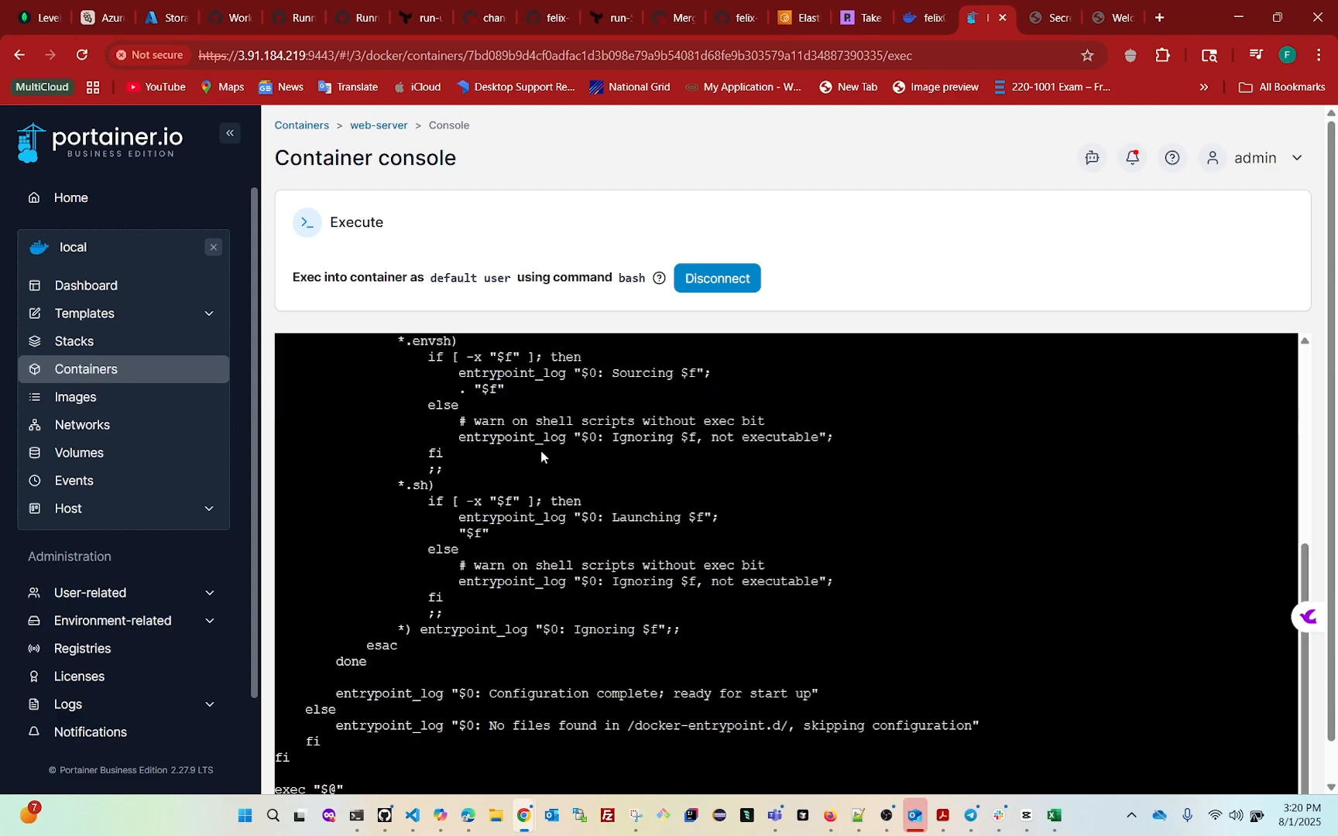
Examine the printed contents of docker-entrypoint.sh in the web-server container's console
scroll(592, 558, up, 8)
scroll(588, 563, down, 7)
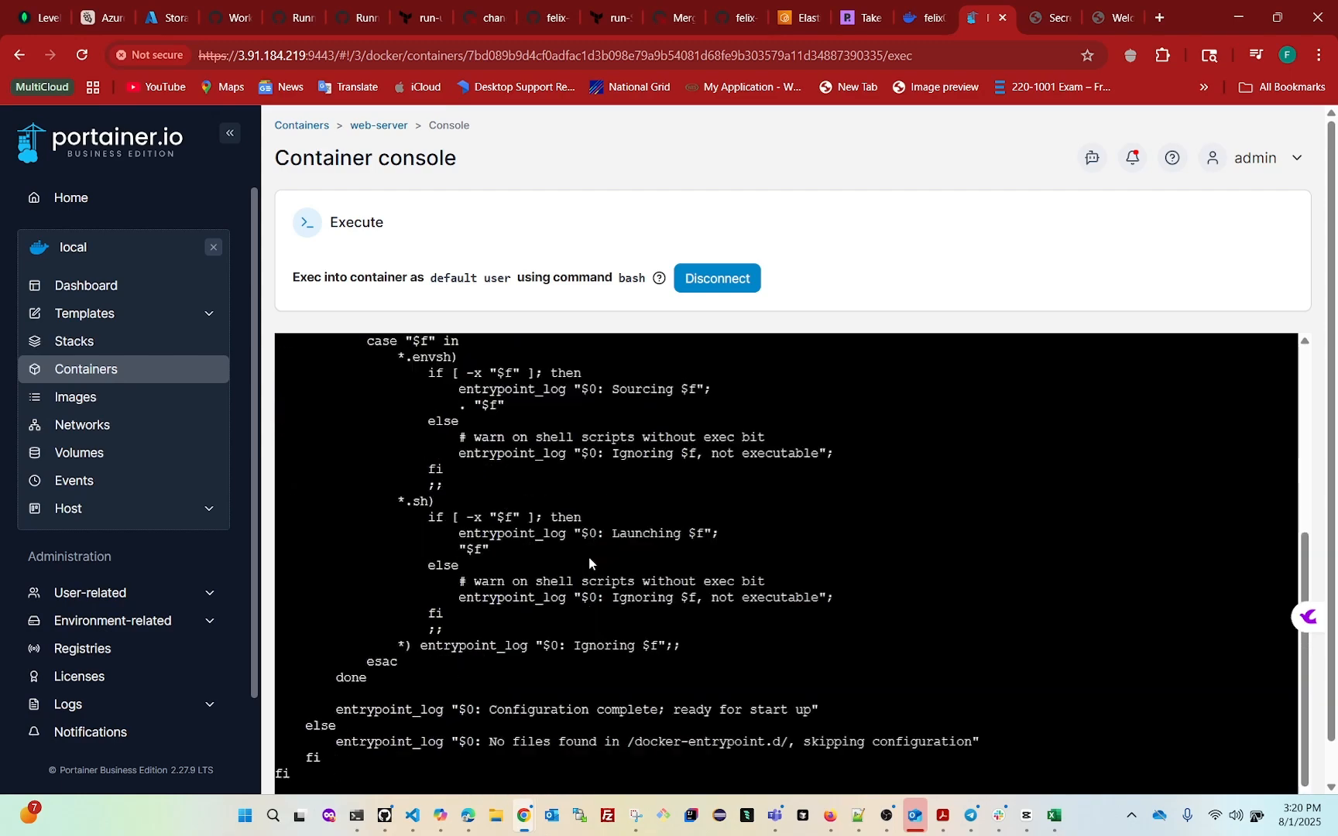
scroll(590, 563, down, 1)
scroll(589, 562, up, 8)
scroll(589, 563, down, 7)
scroll(589, 563, down, 1)
scroll(589, 563, up, 8)
scroll(589, 563, down, 8)
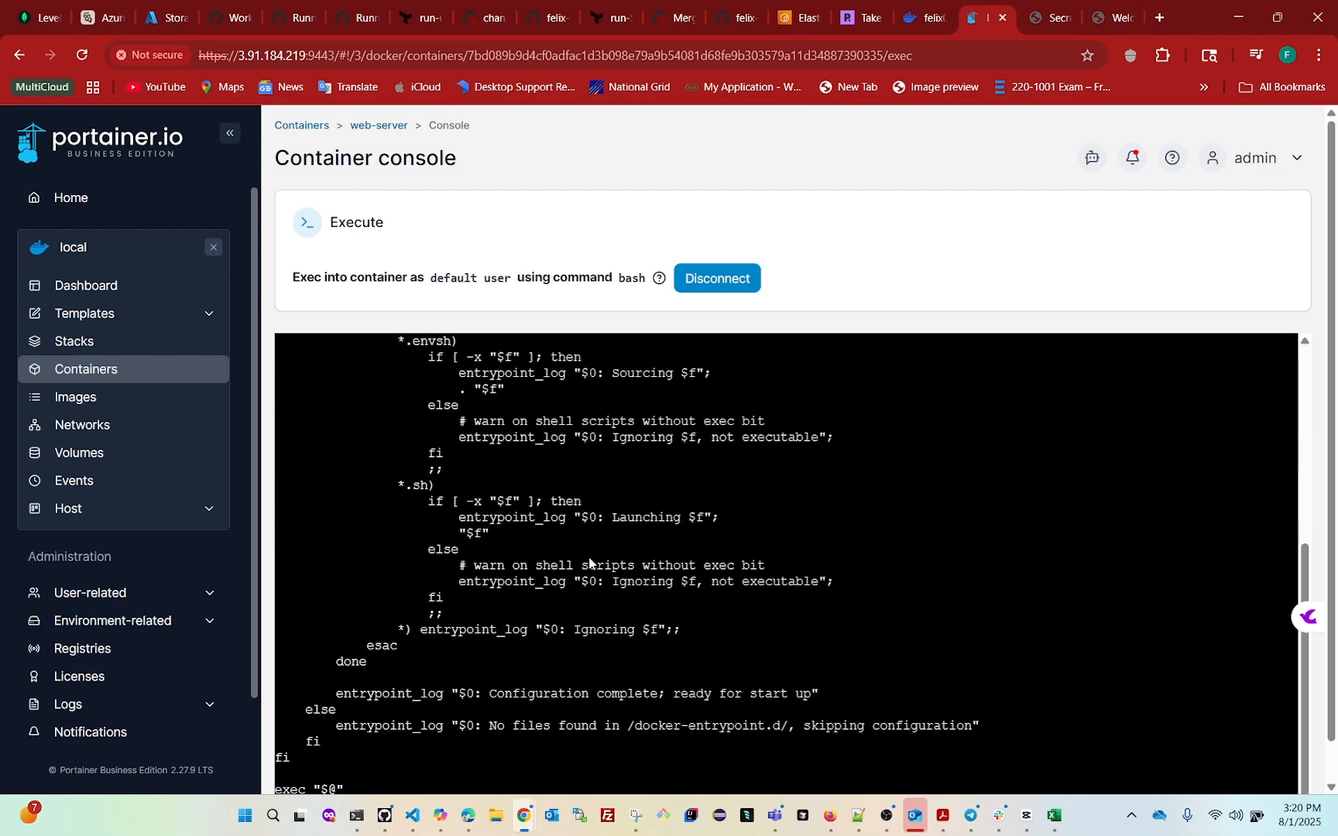
scroll(589, 562, up, 8)
scroll(588, 561, down, 8)
Clear the container console and list the root directory with ls
key(Return)
key(Return)
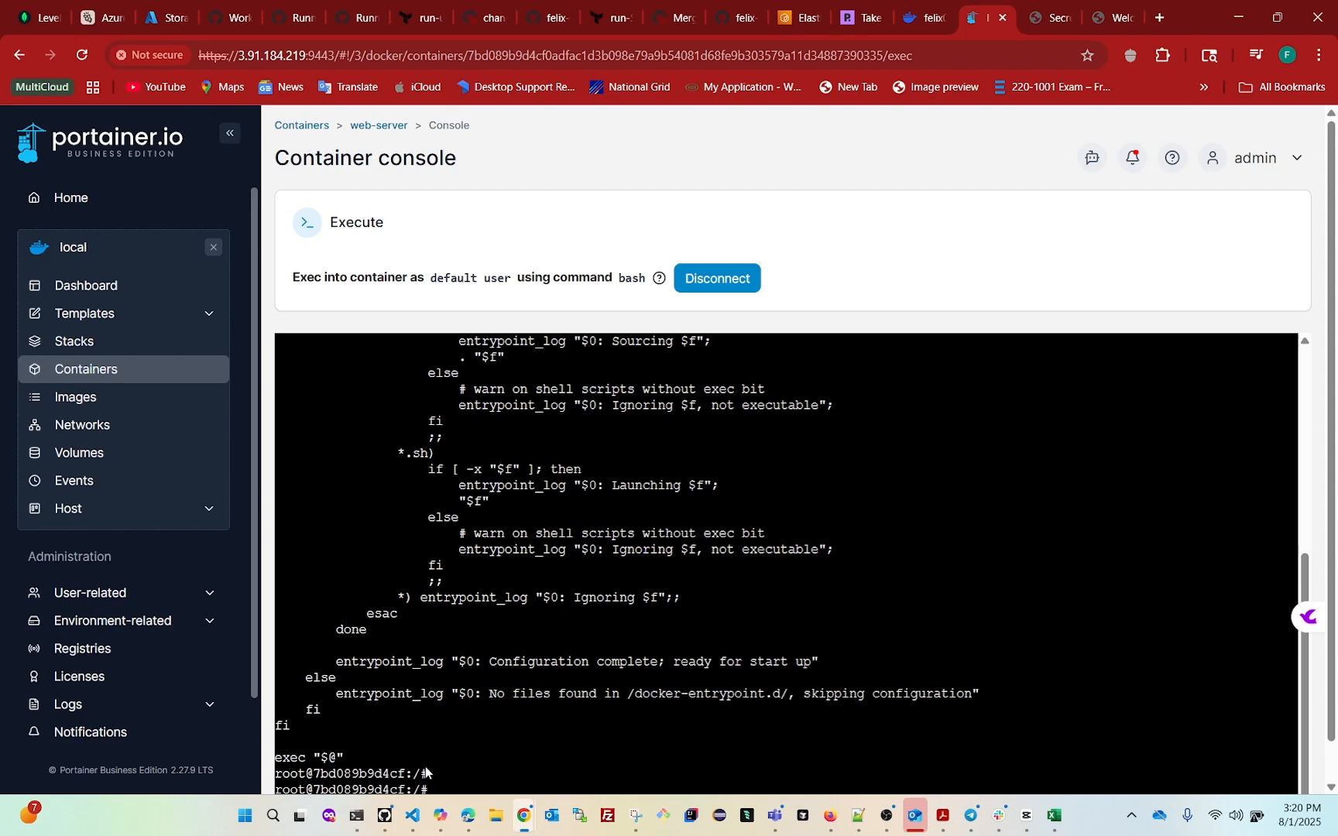
text(clera)
key(Return)
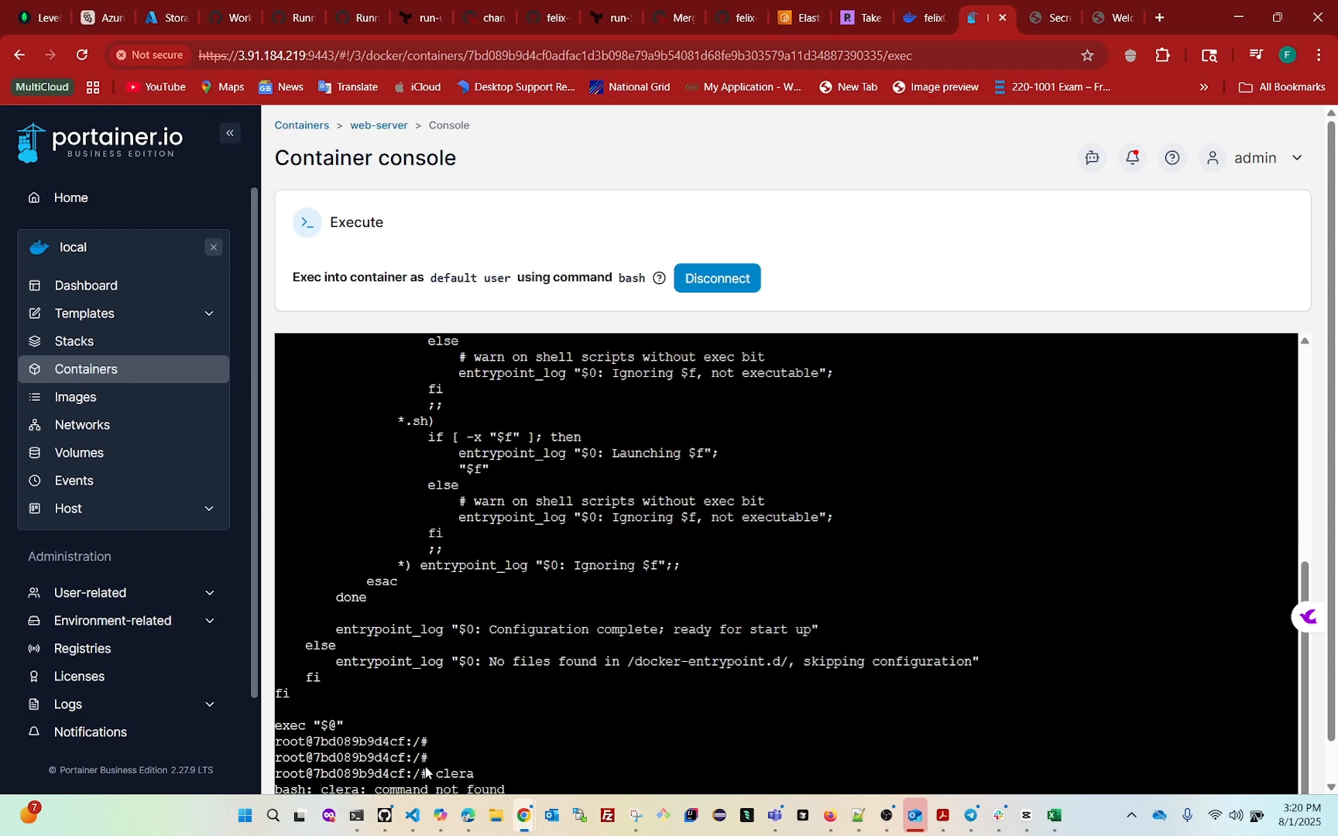
key(ctrl+l)
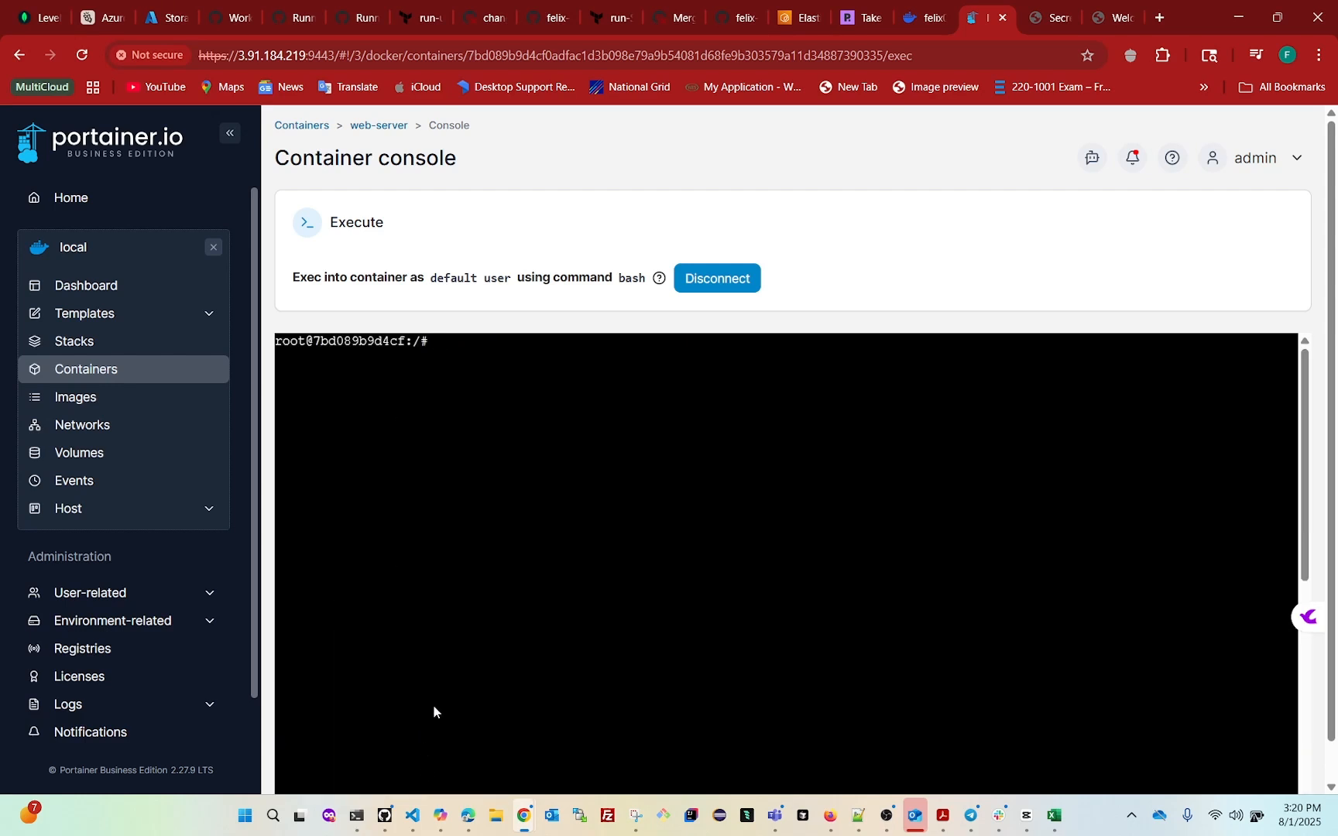
text(ls)
key(Return)
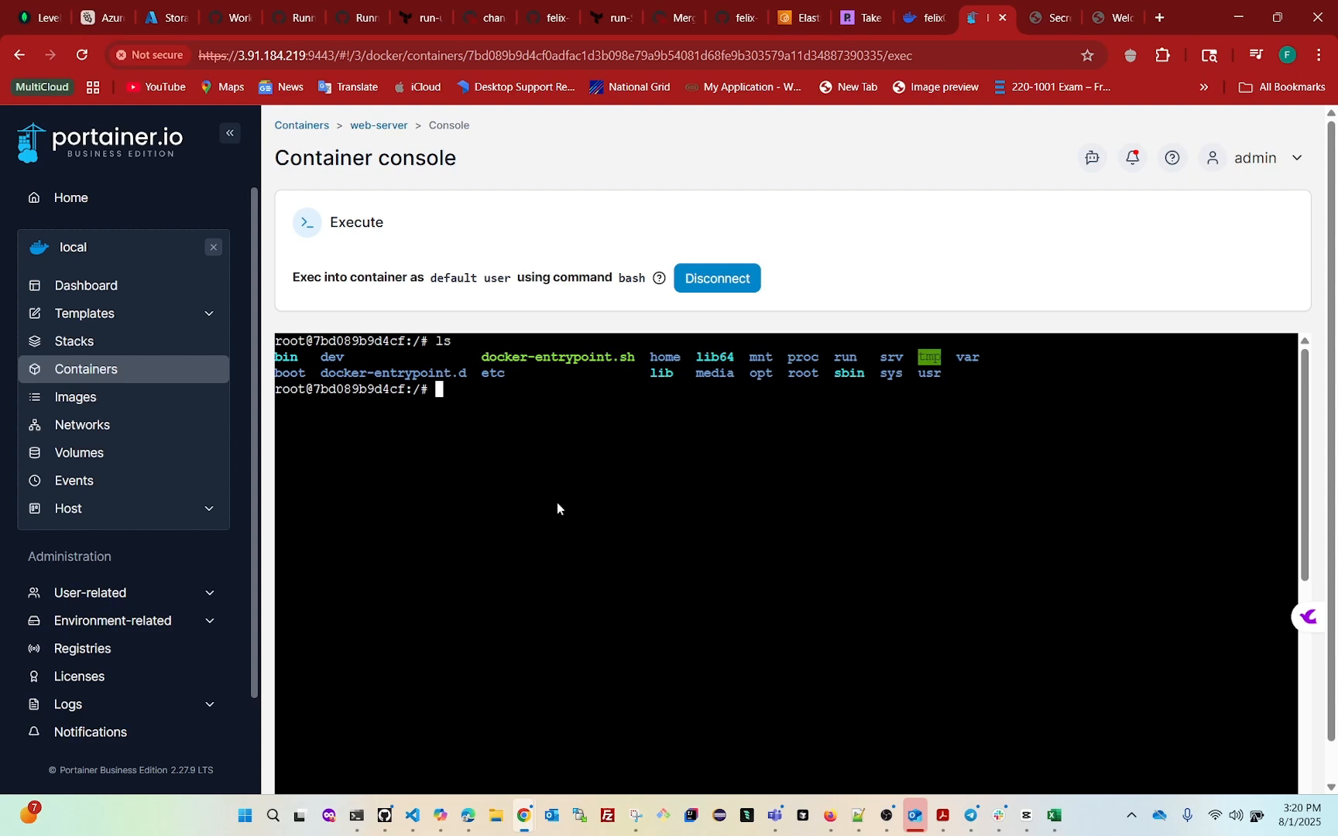
Display the container's operating system details with cat /etc/os-release and highlight the Debian name lines
text(cat /etc/os-re)
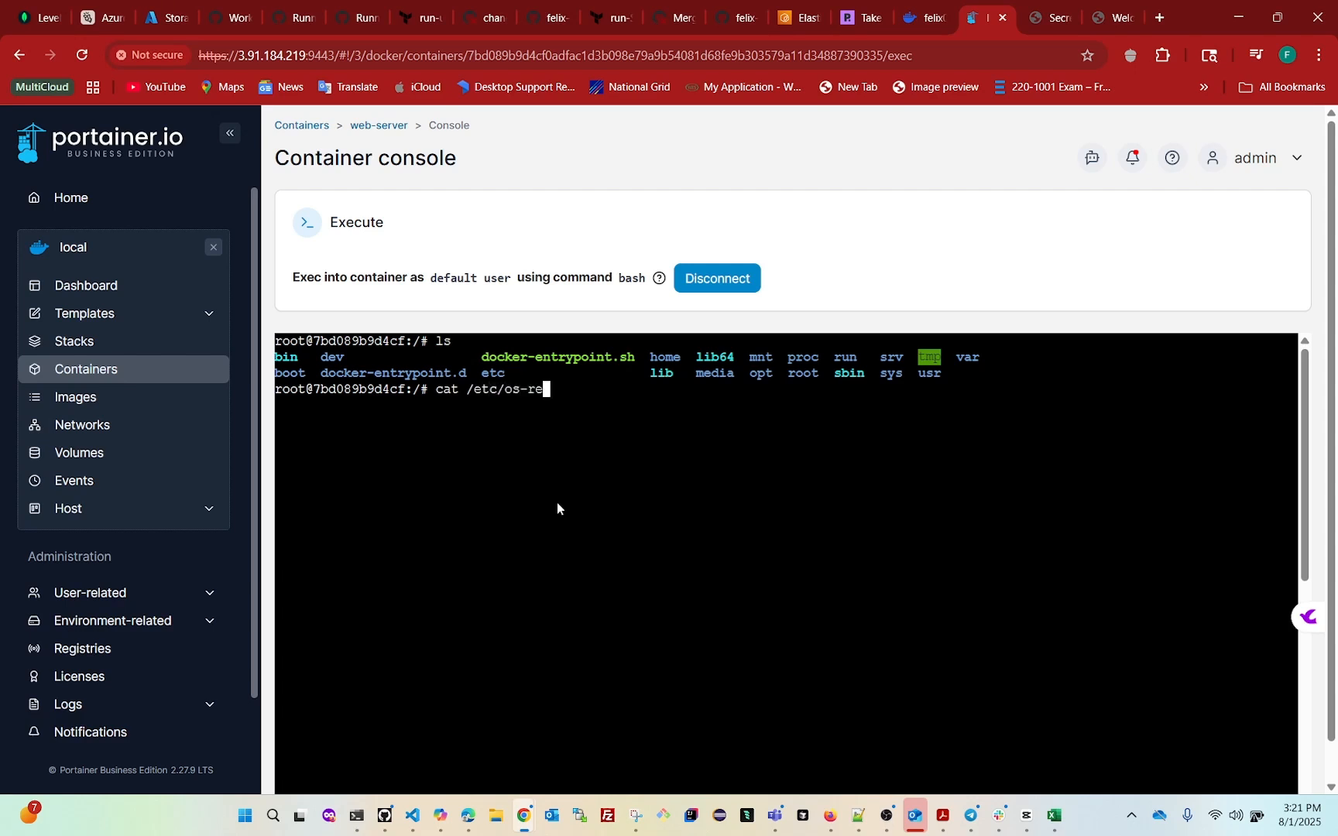
text(lease)
key(Return)
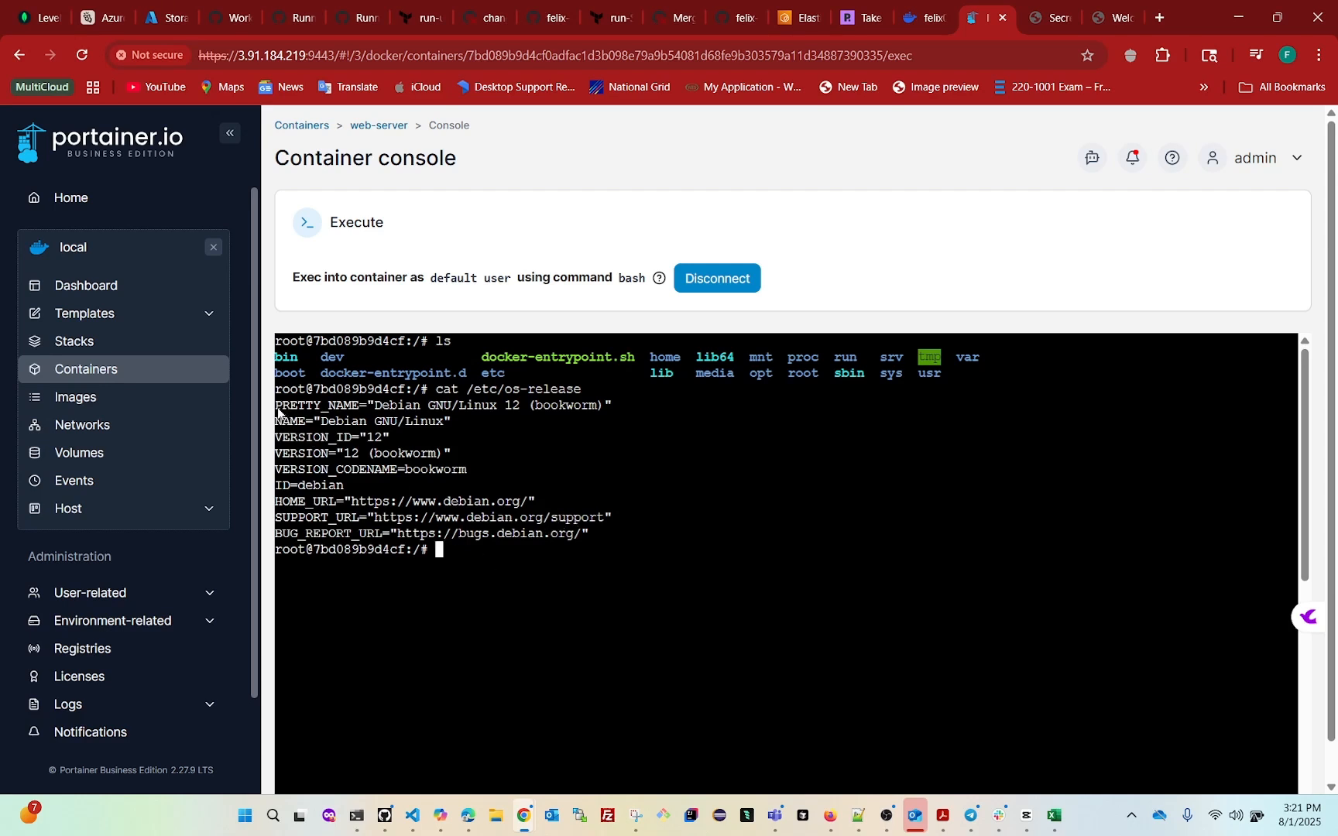
drag(277, 405, 558, 551)
drag(377, 404, 613, 421)
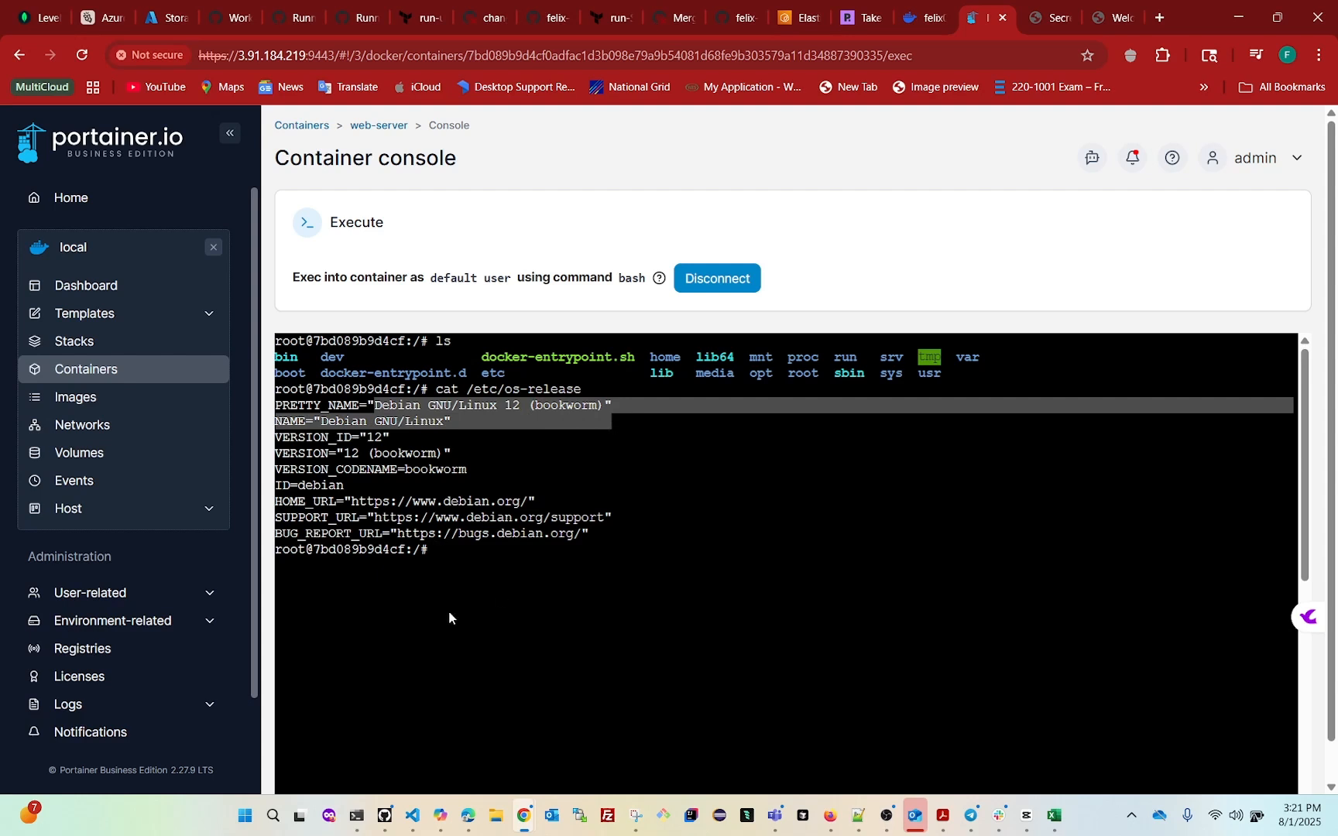
click(486, 559)
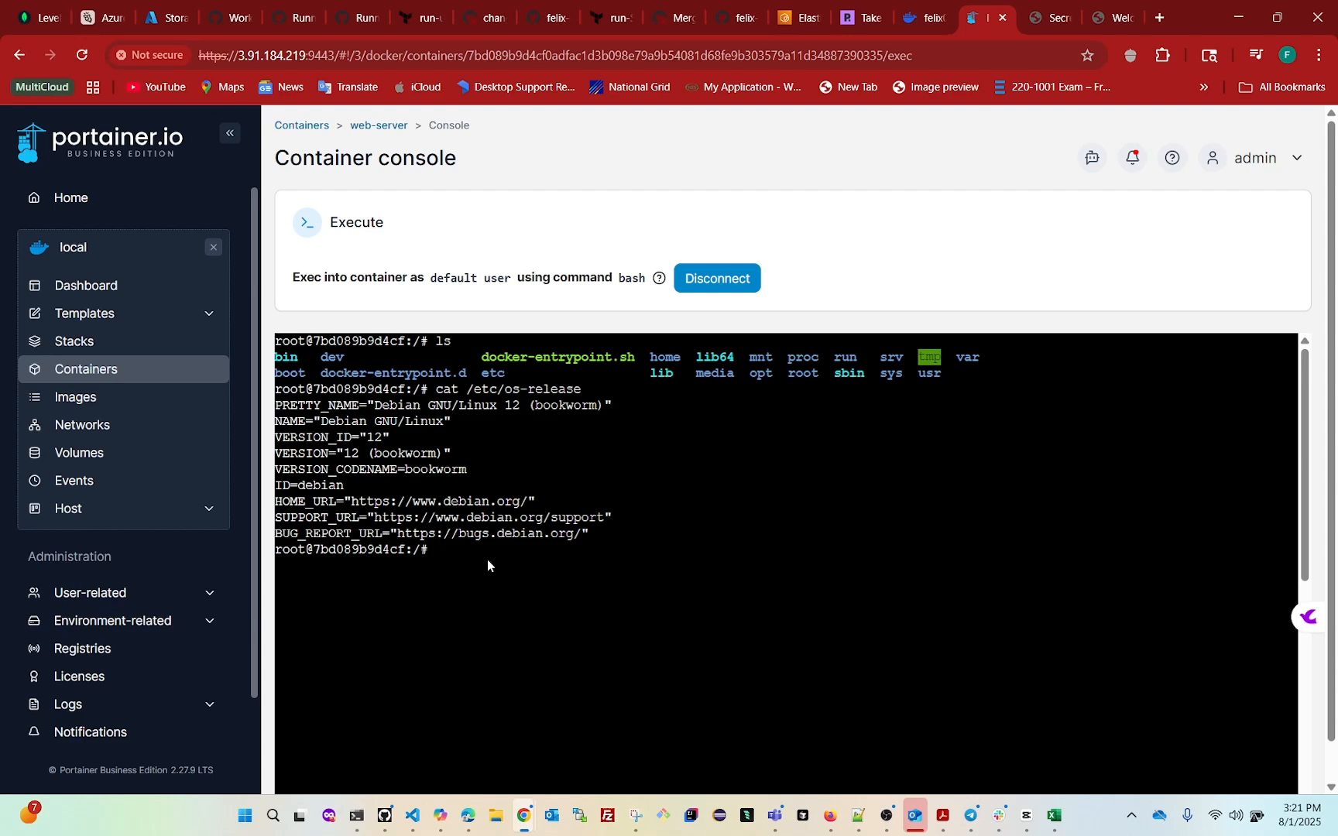
Clear the operating system details from the console and list the root directory again
text(clear)
key(Return)
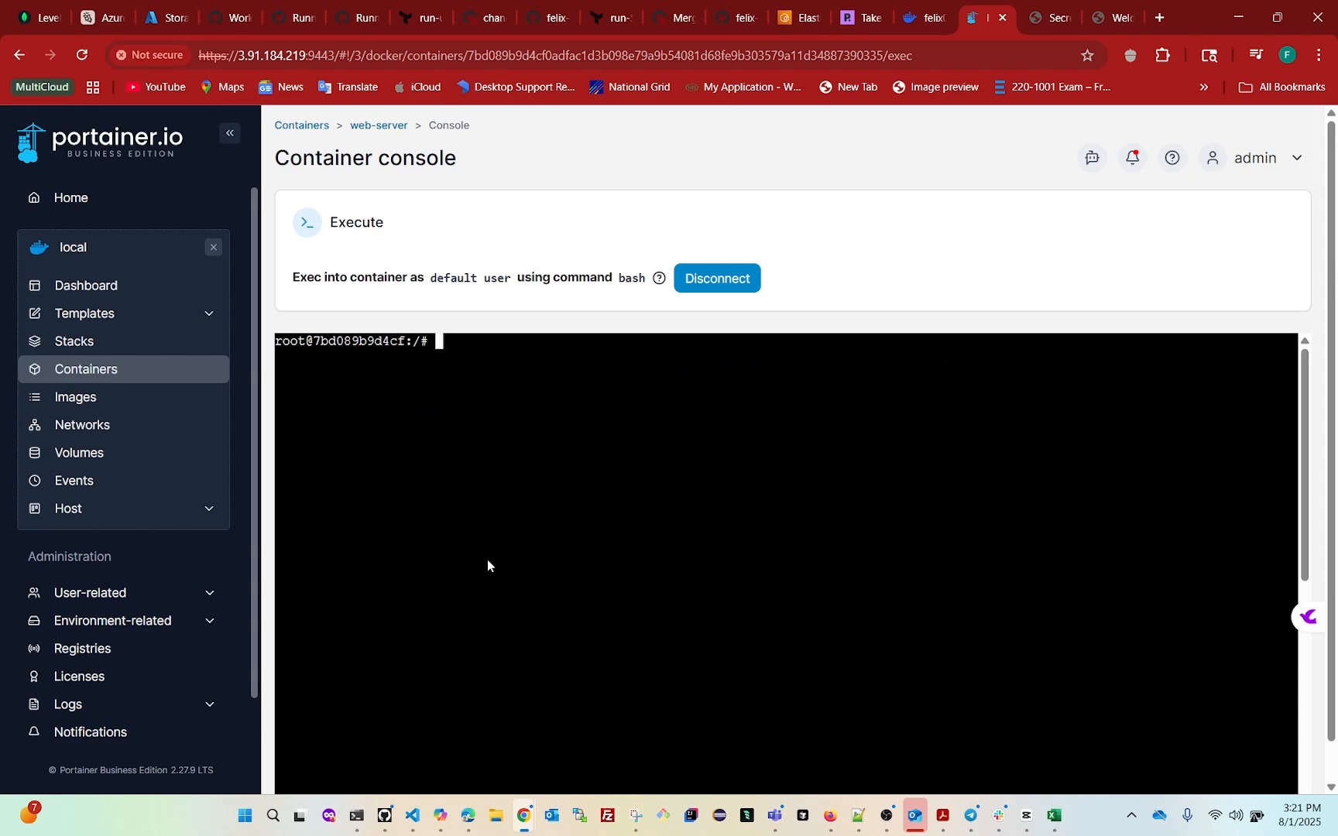
text(ls)
key(Return)
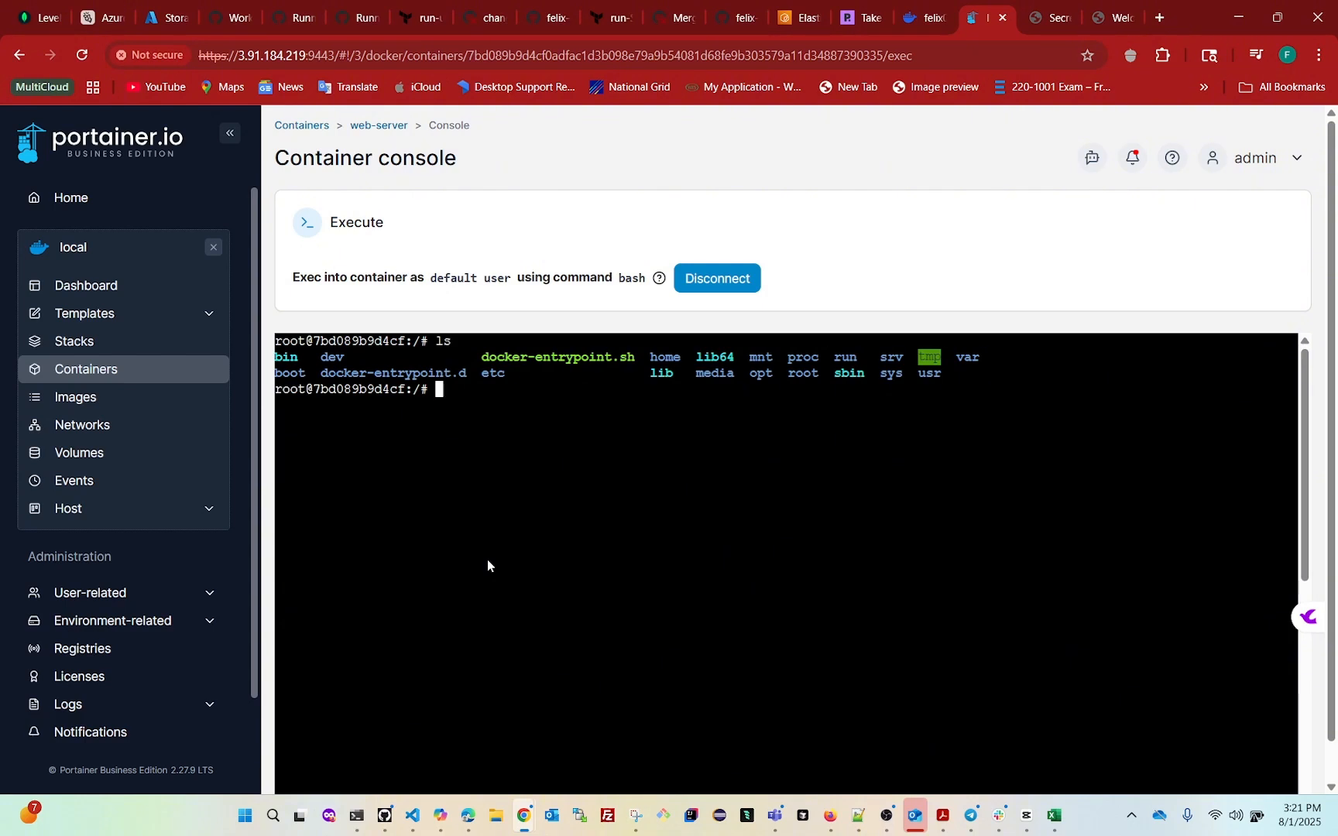
Try to open docker-entrypoint.sh in the container console, first with vi and again with nano
text(vi )
text(d)
key(Tab)
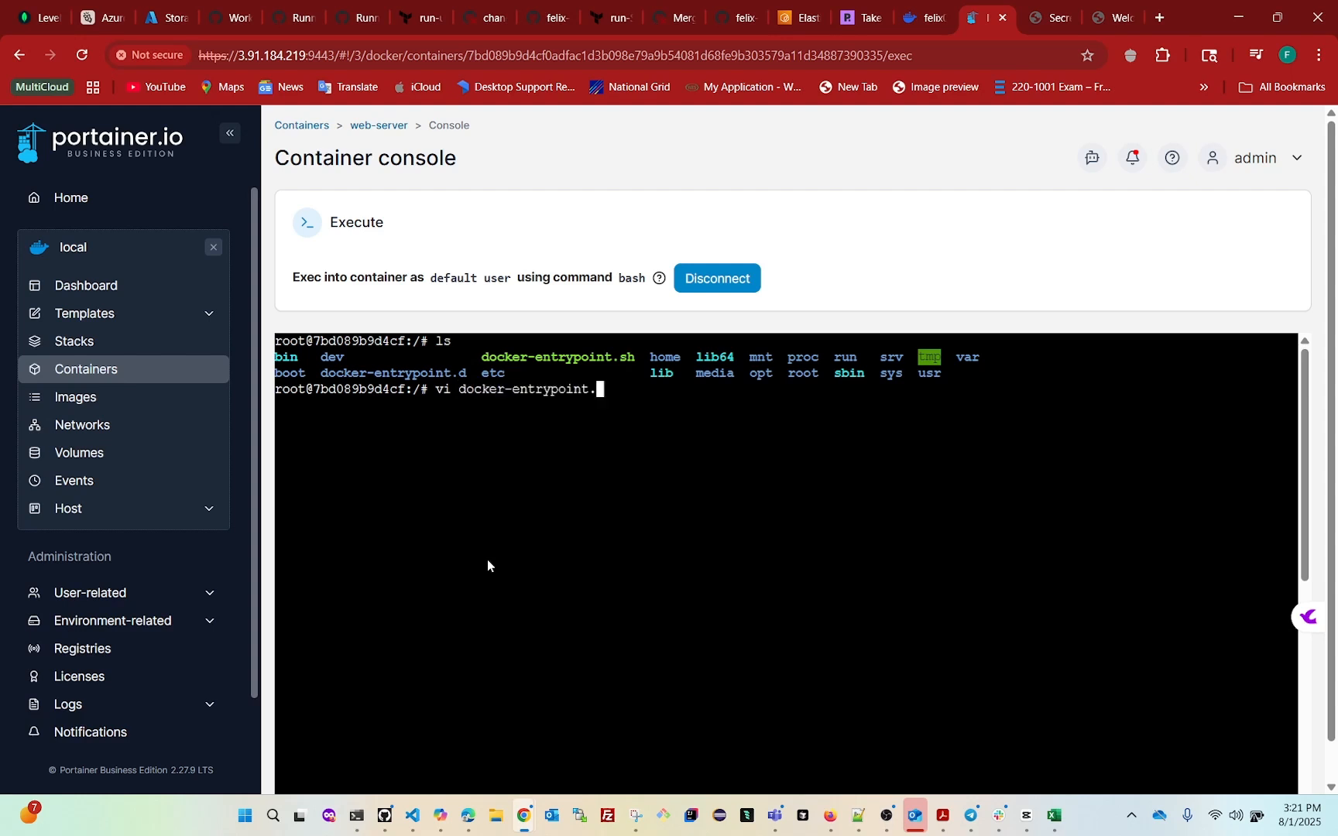
text(sh)
key(Return)
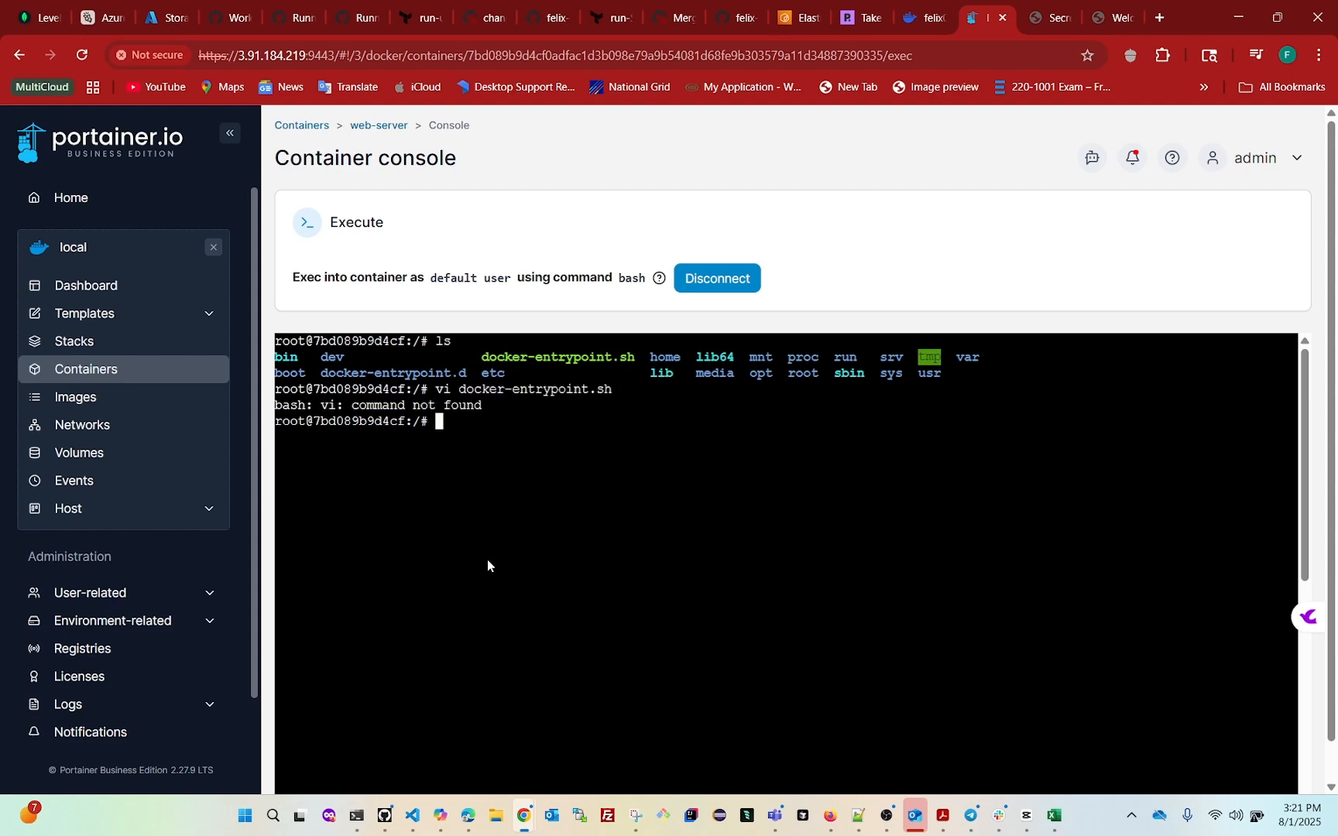
text(nano doc)
key(Tab)
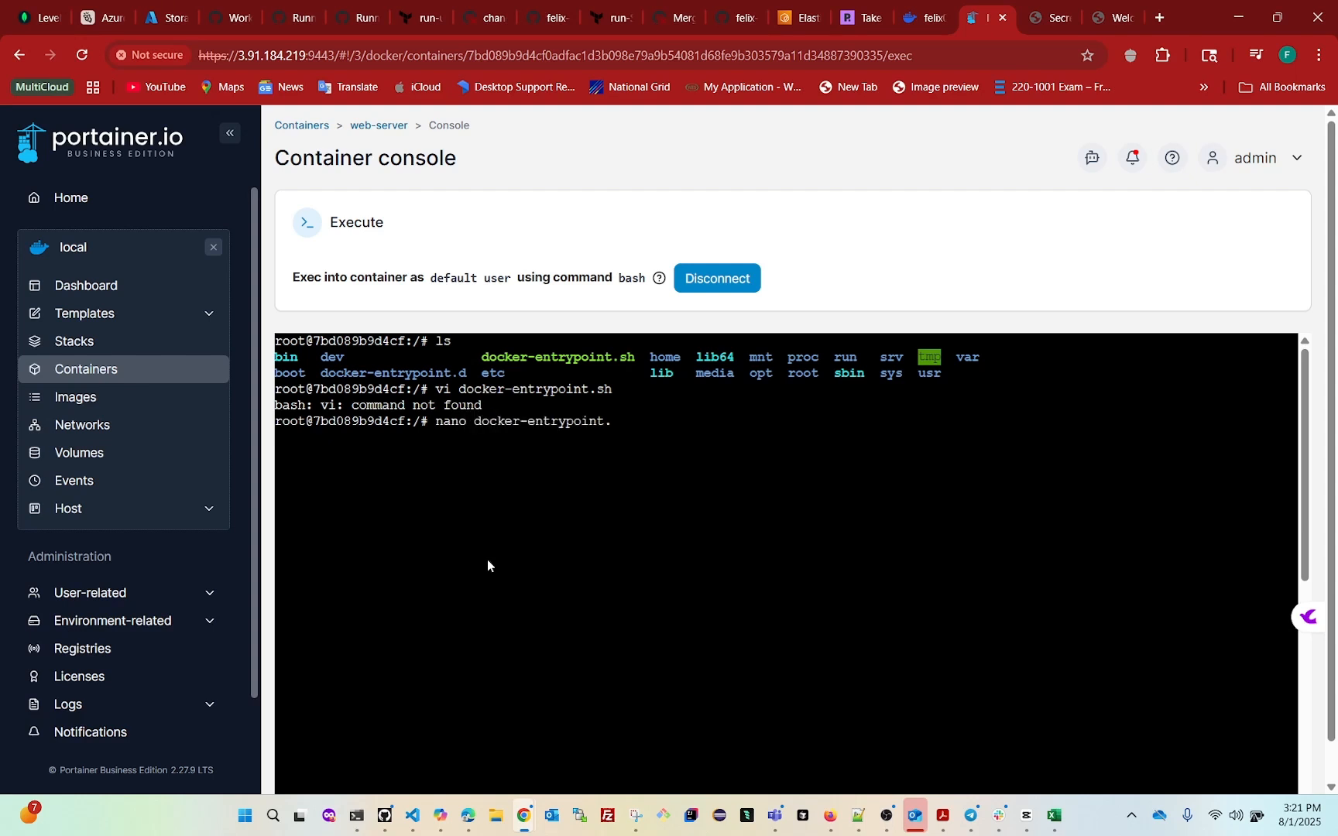
text(sh)
key(Return)
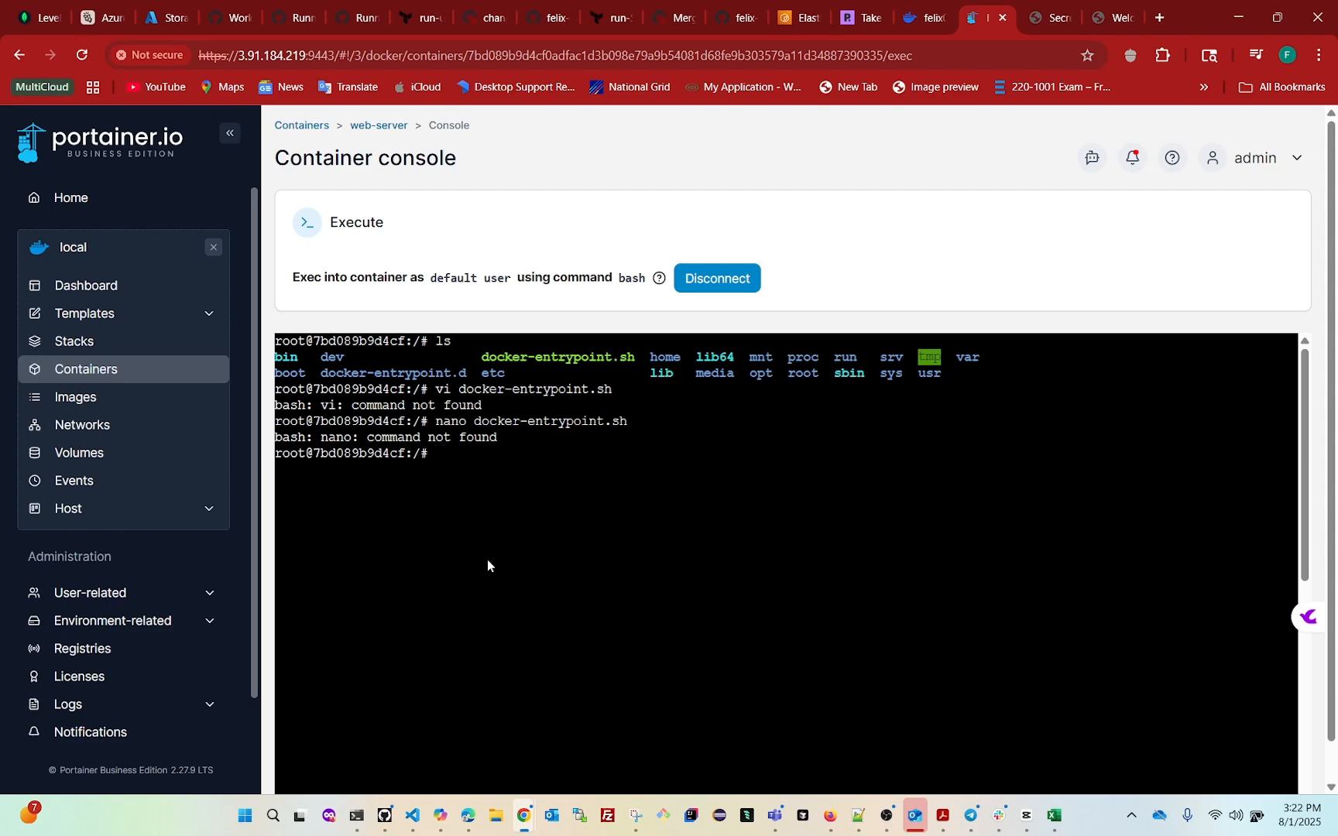
Clear the console and refresh the container's package lists with apt-get update
text(clear)
key(Return)
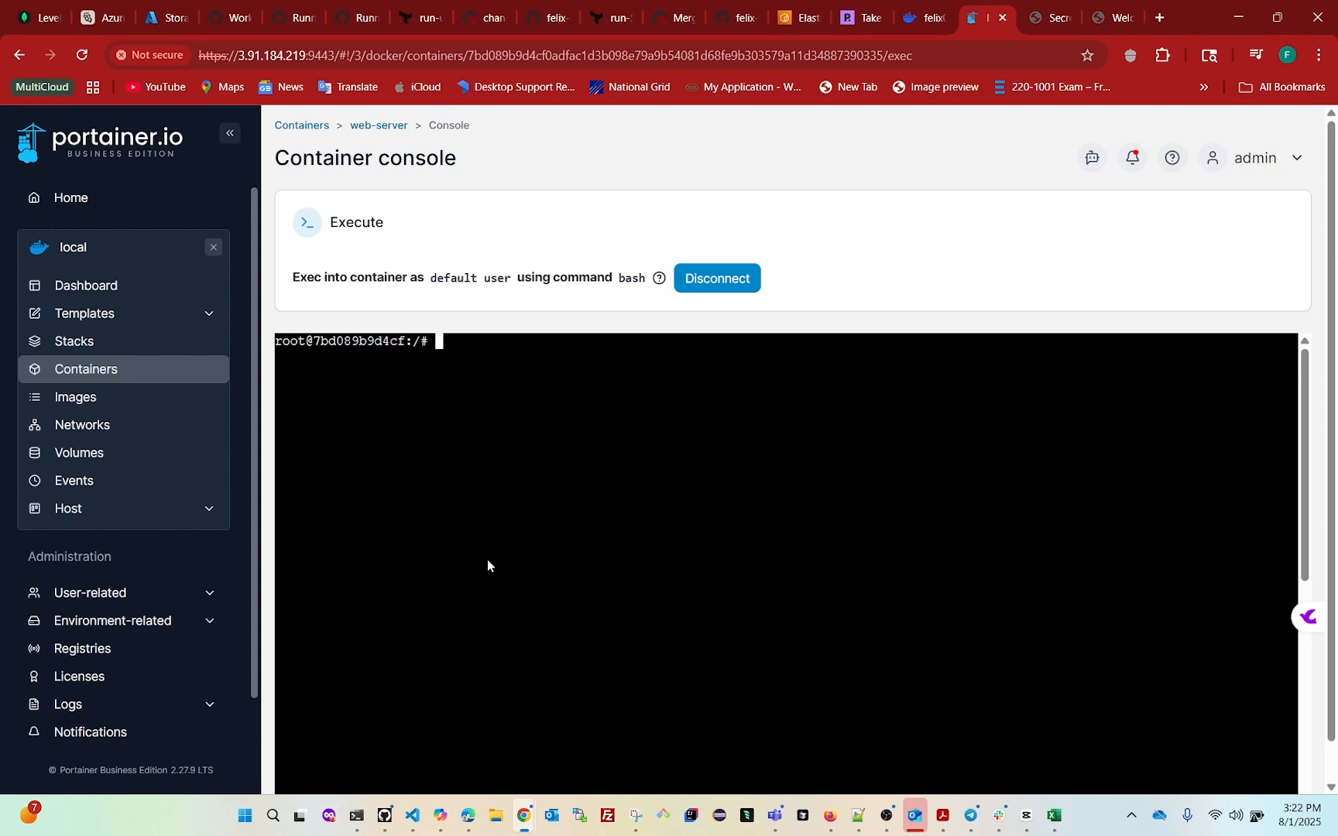
text(apt-get update)
key(Return)
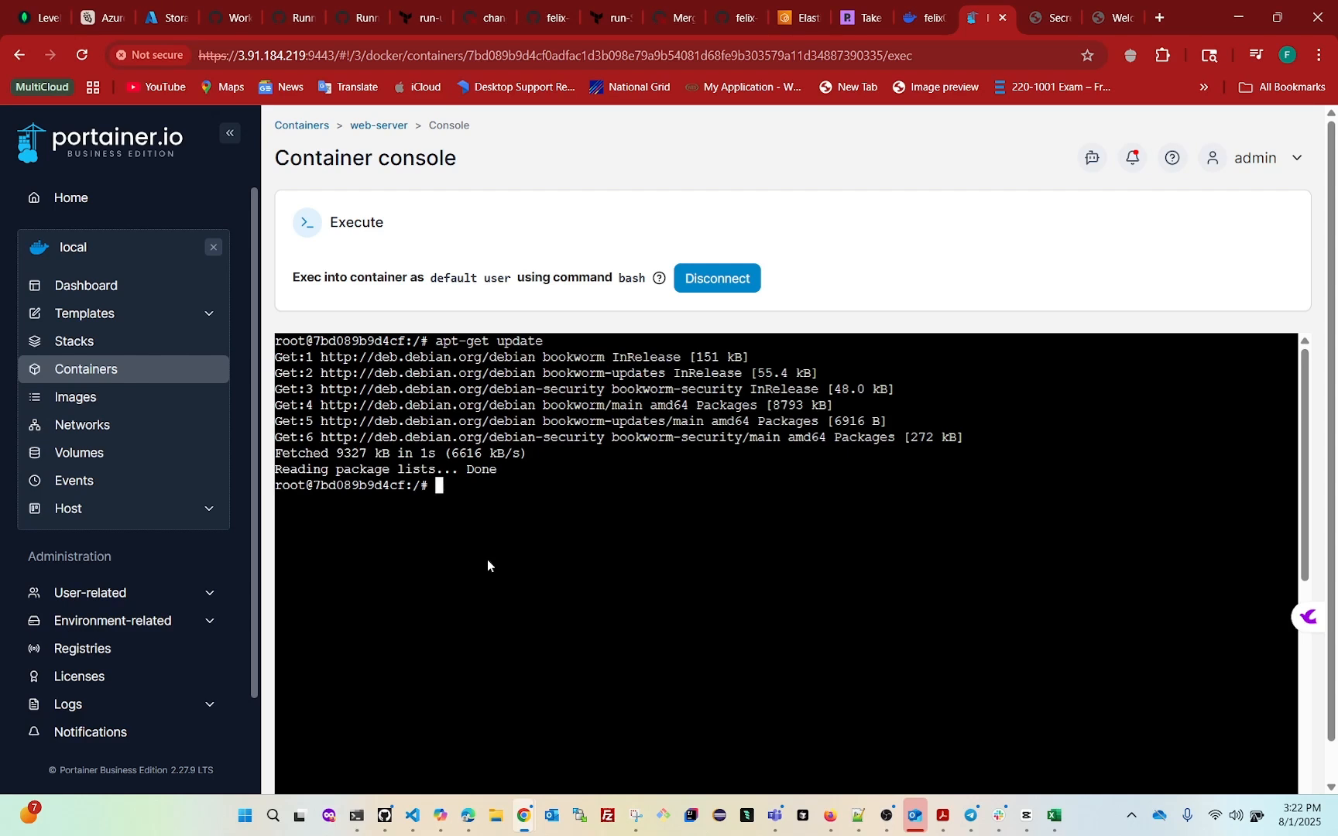
Install nano in the container with apt-get install, accept the installation, and clear the console
text(apt-get  install )
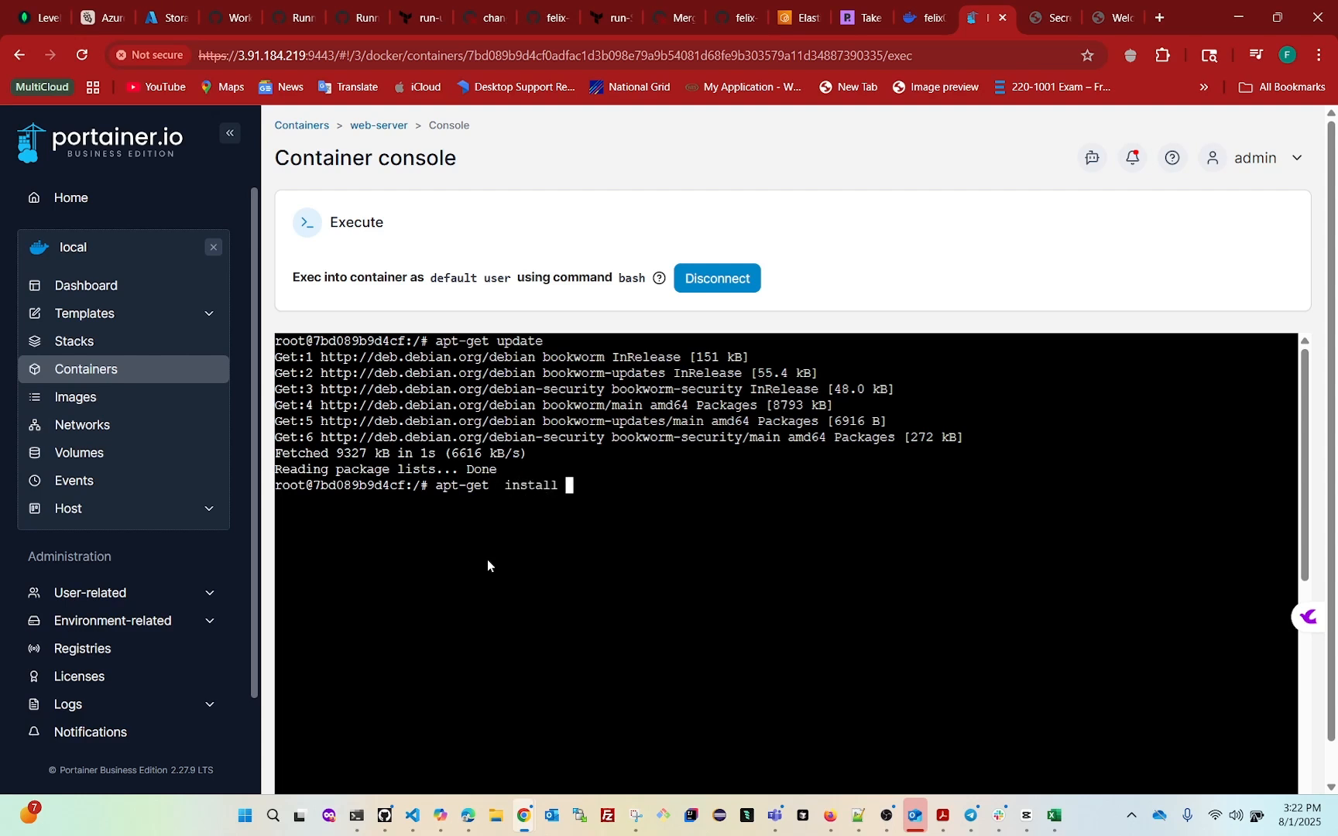
text(nano)
key(Return)
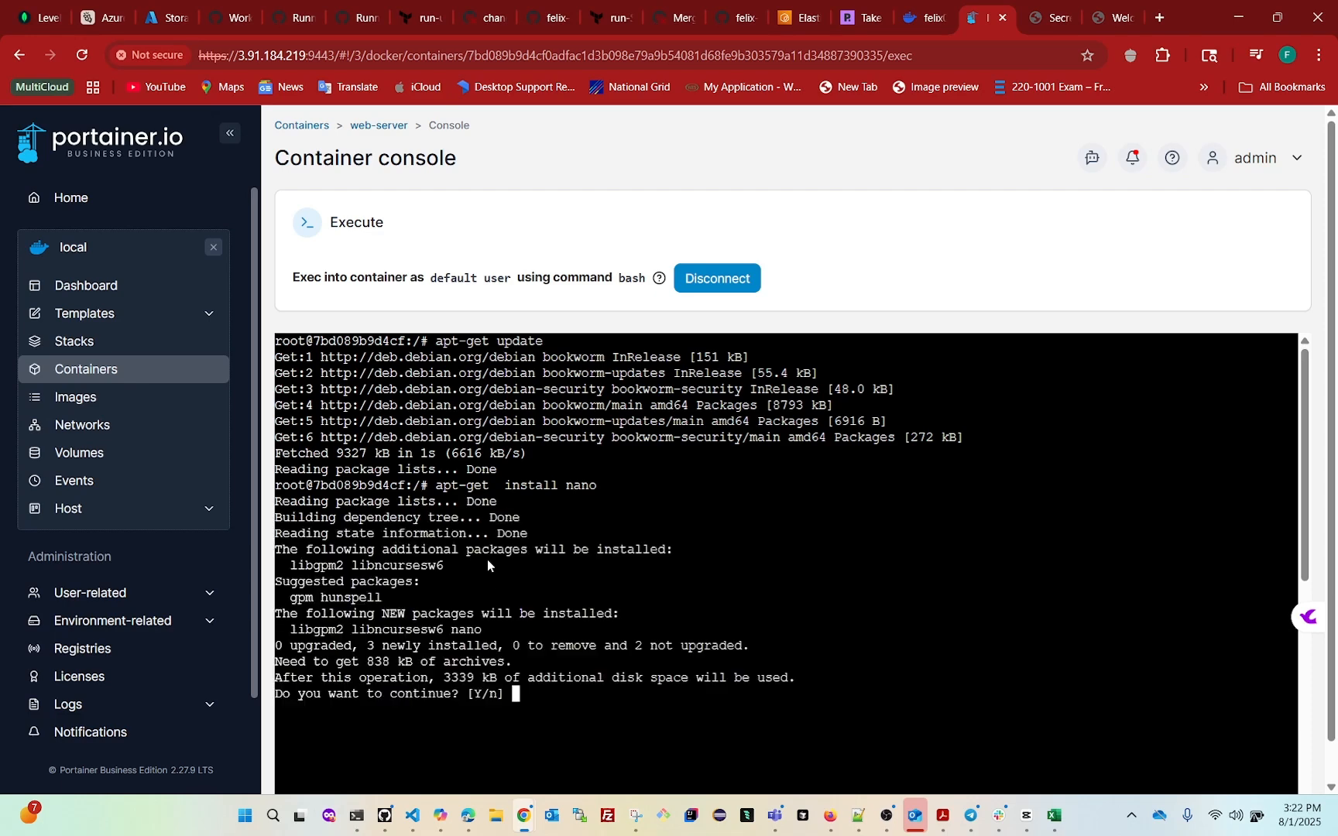
text(y)
key(Return)
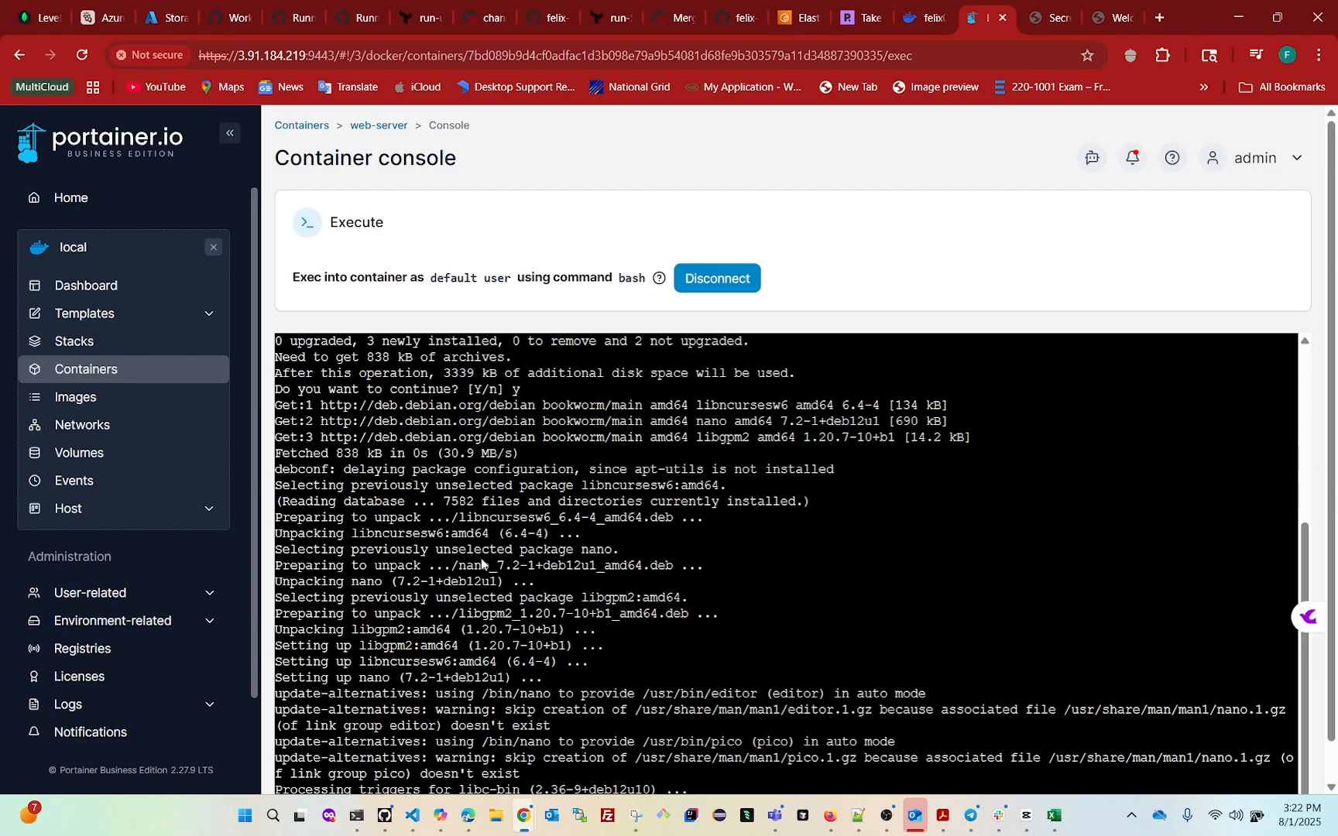
key(Return)
key(Return)
key(Return)
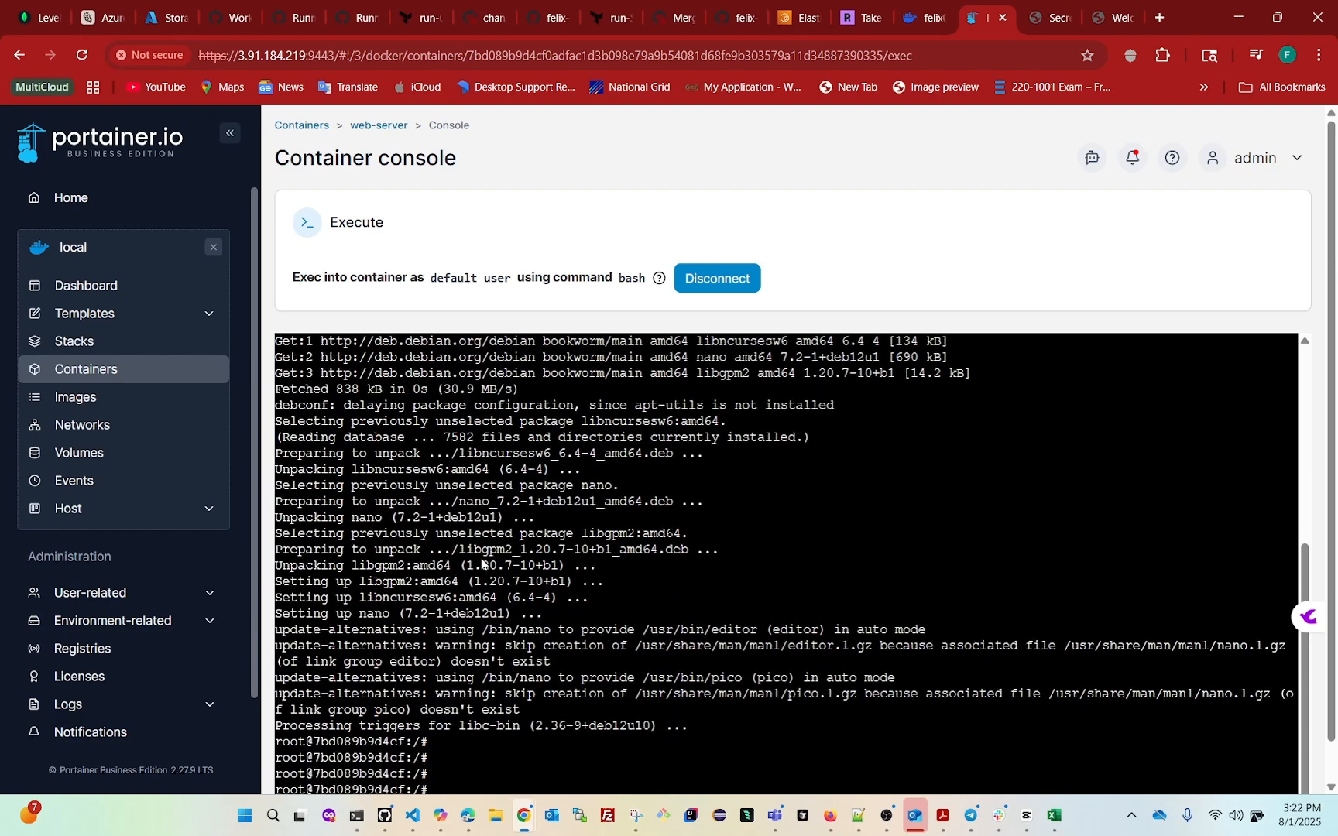
key(ctrl+l)
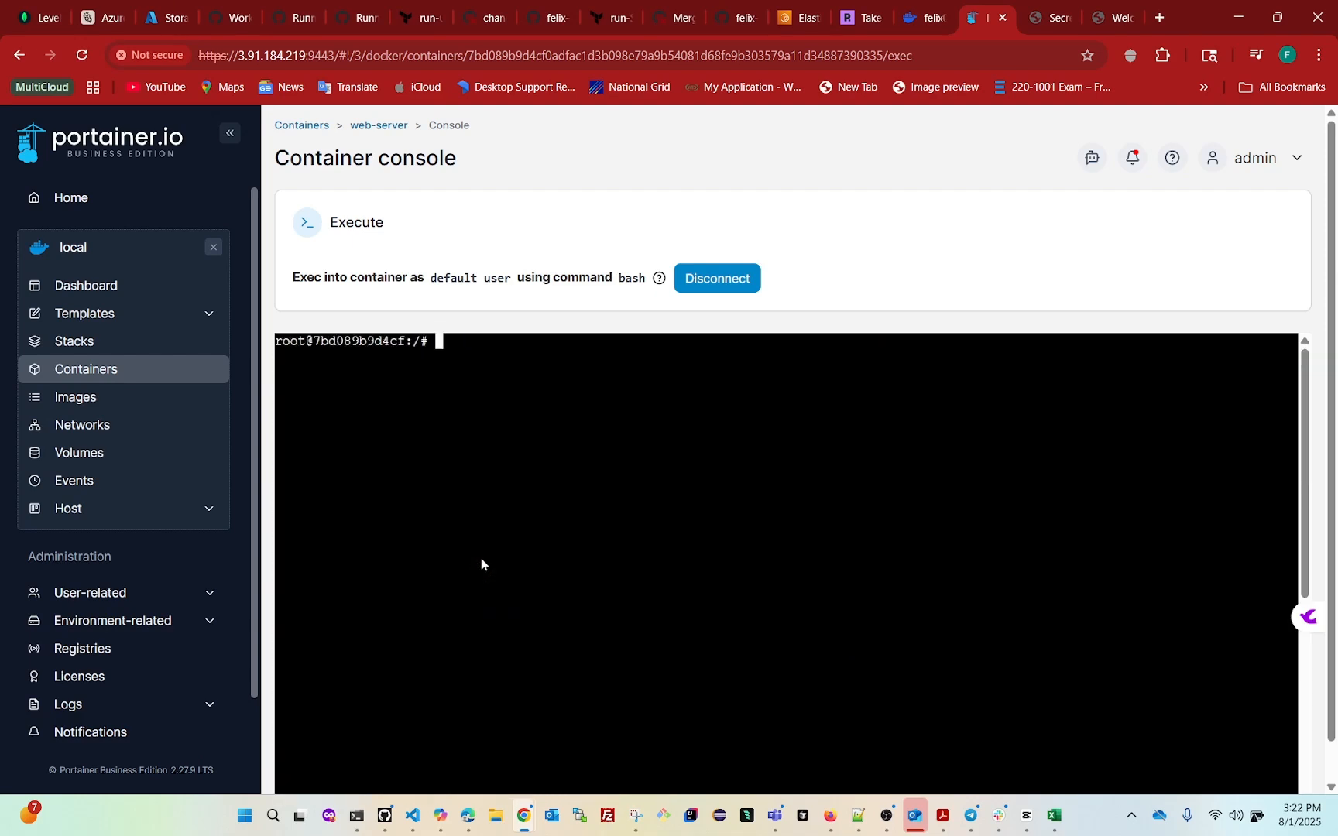
Open docker-entrypoint.sh in nano and review the script from start to end
text(nano doc)
key(Tab)
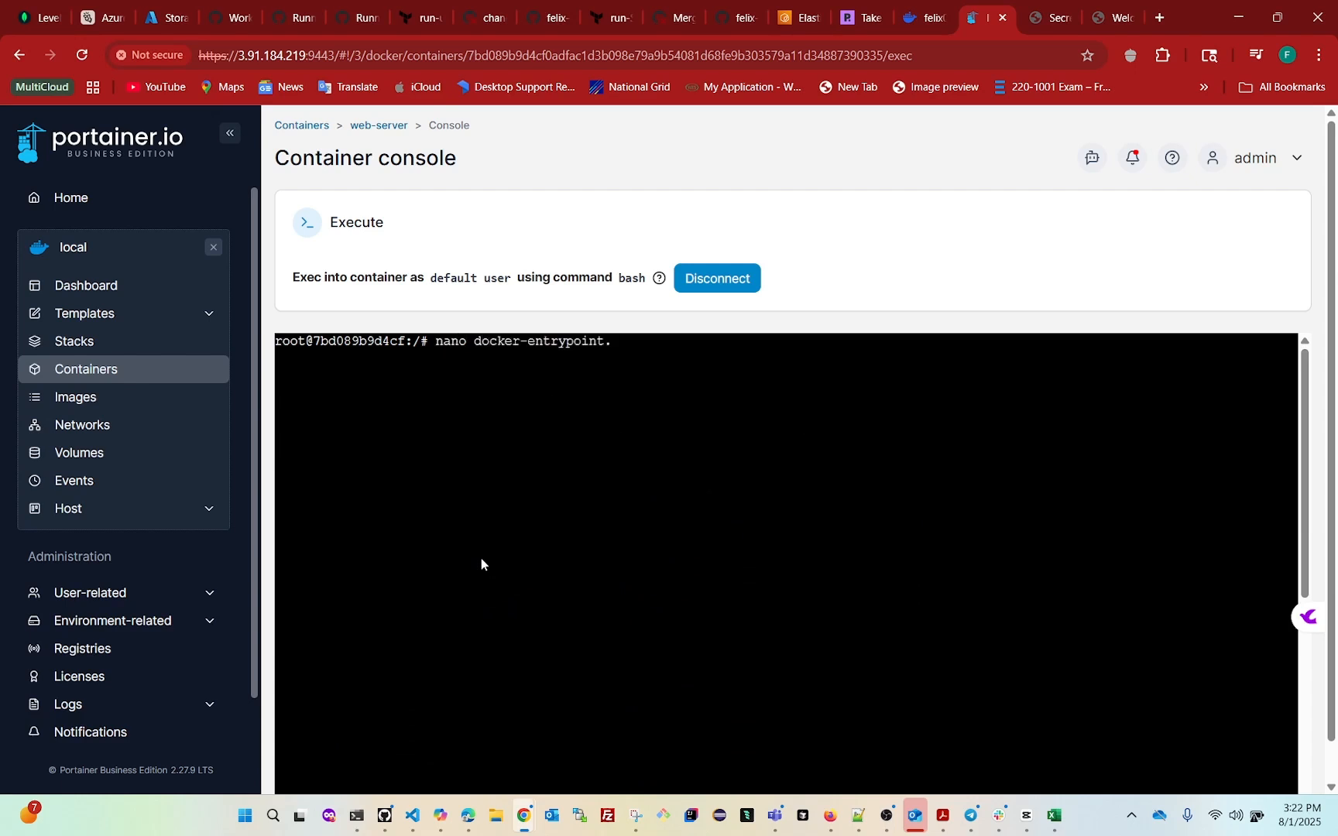
text(sh)
key(Return)
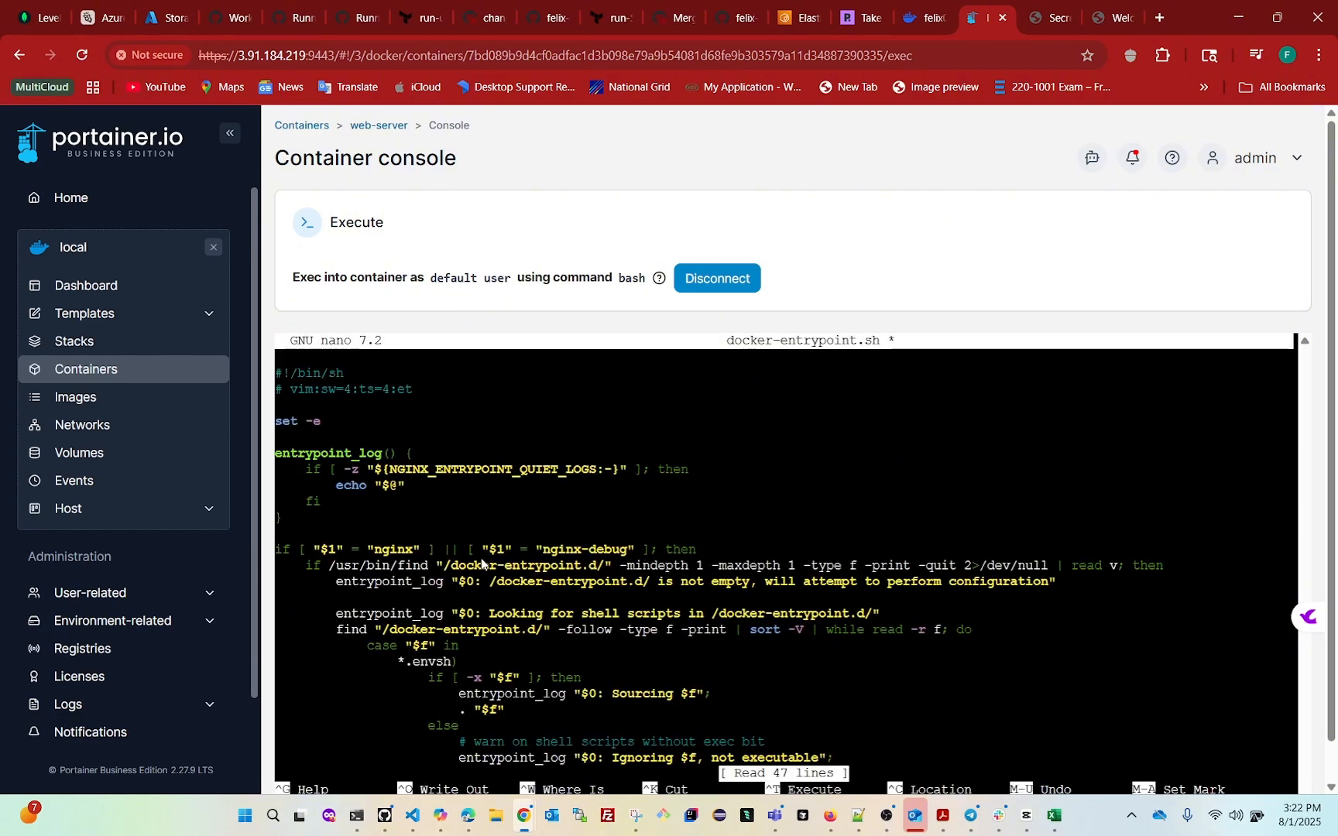
scroll(565, 526, down, 10)
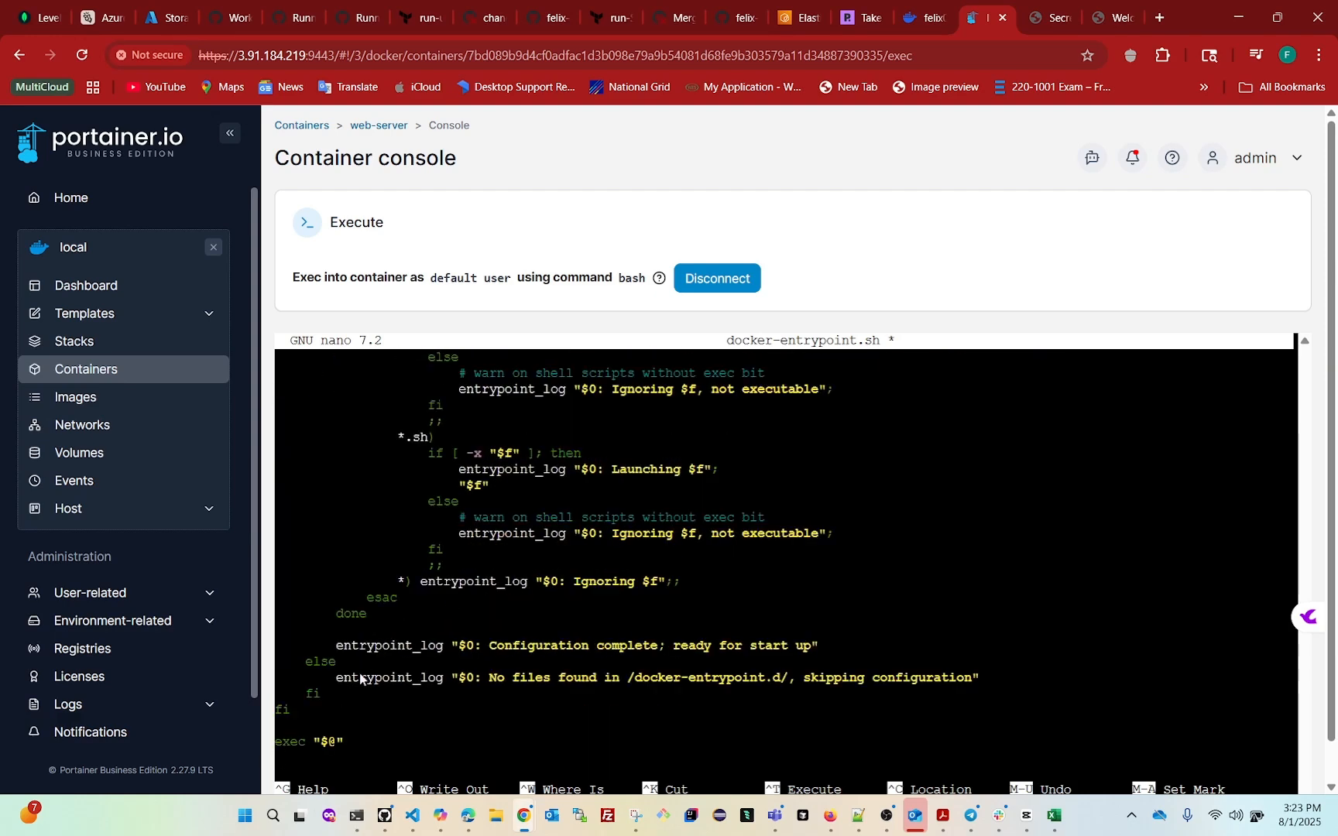
scroll(408, 687, up, 2)
scroll(716, 637, up, 10)
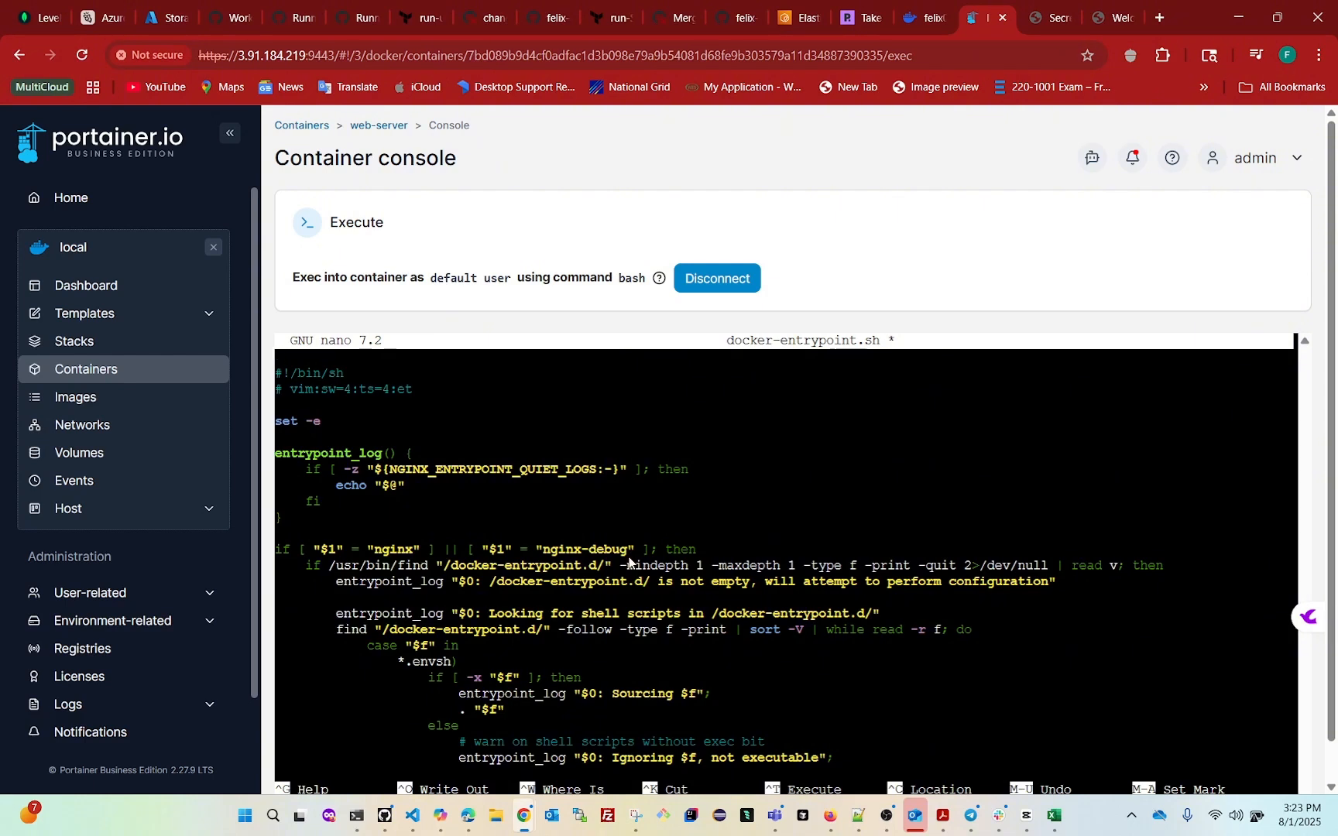
Exit nano, saving the modified buffer to docker-entrypoint.sh, and clear the console
key(ctrl+x)
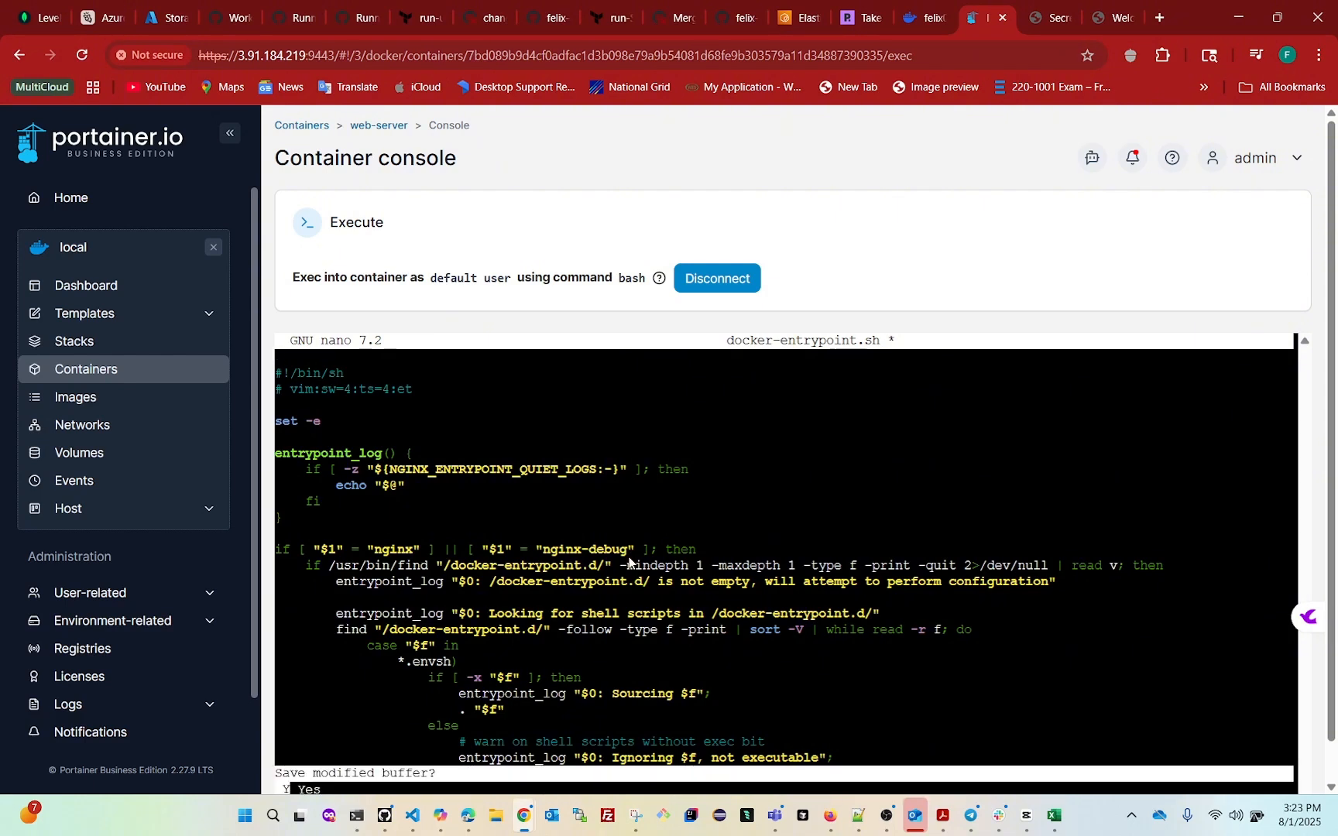
key(y)
key(Return)
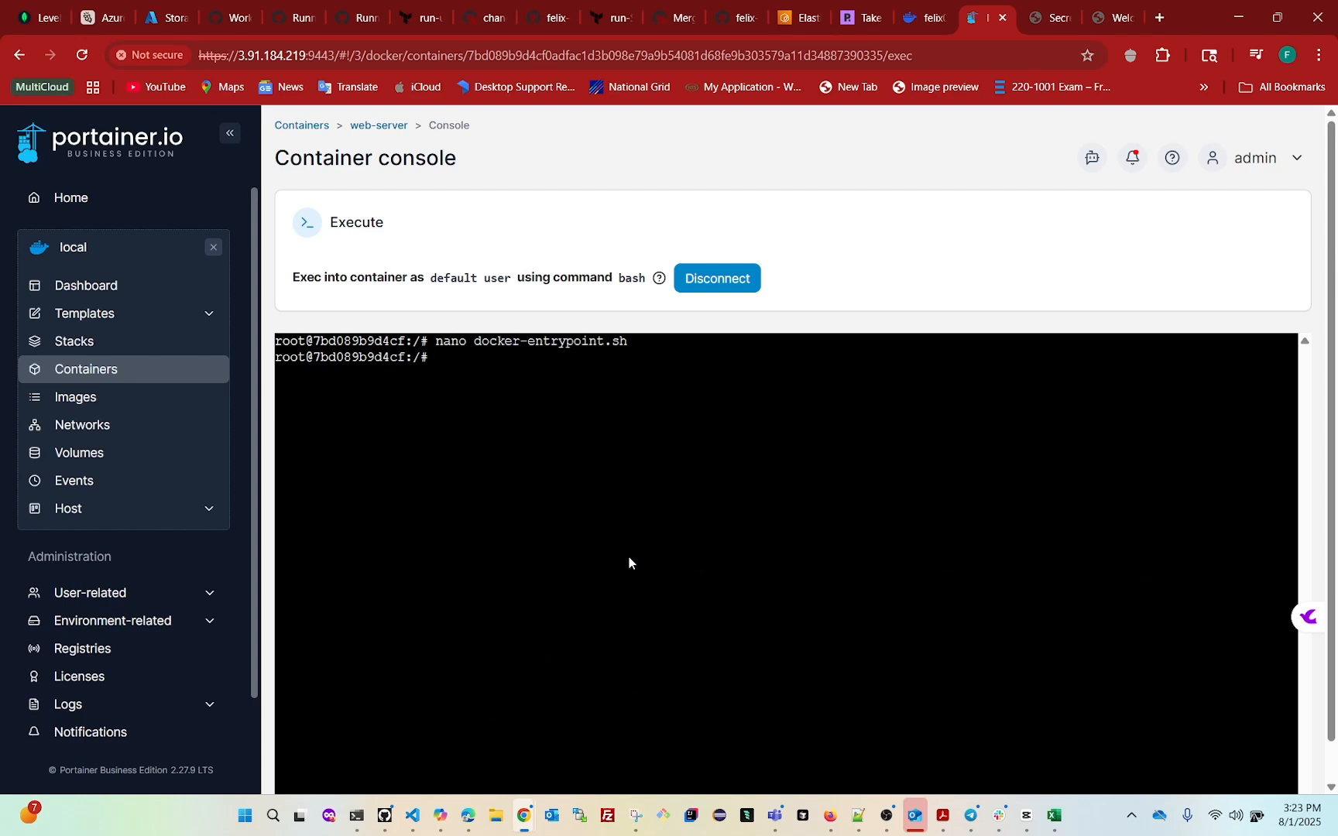
text(clear)
key(Return)
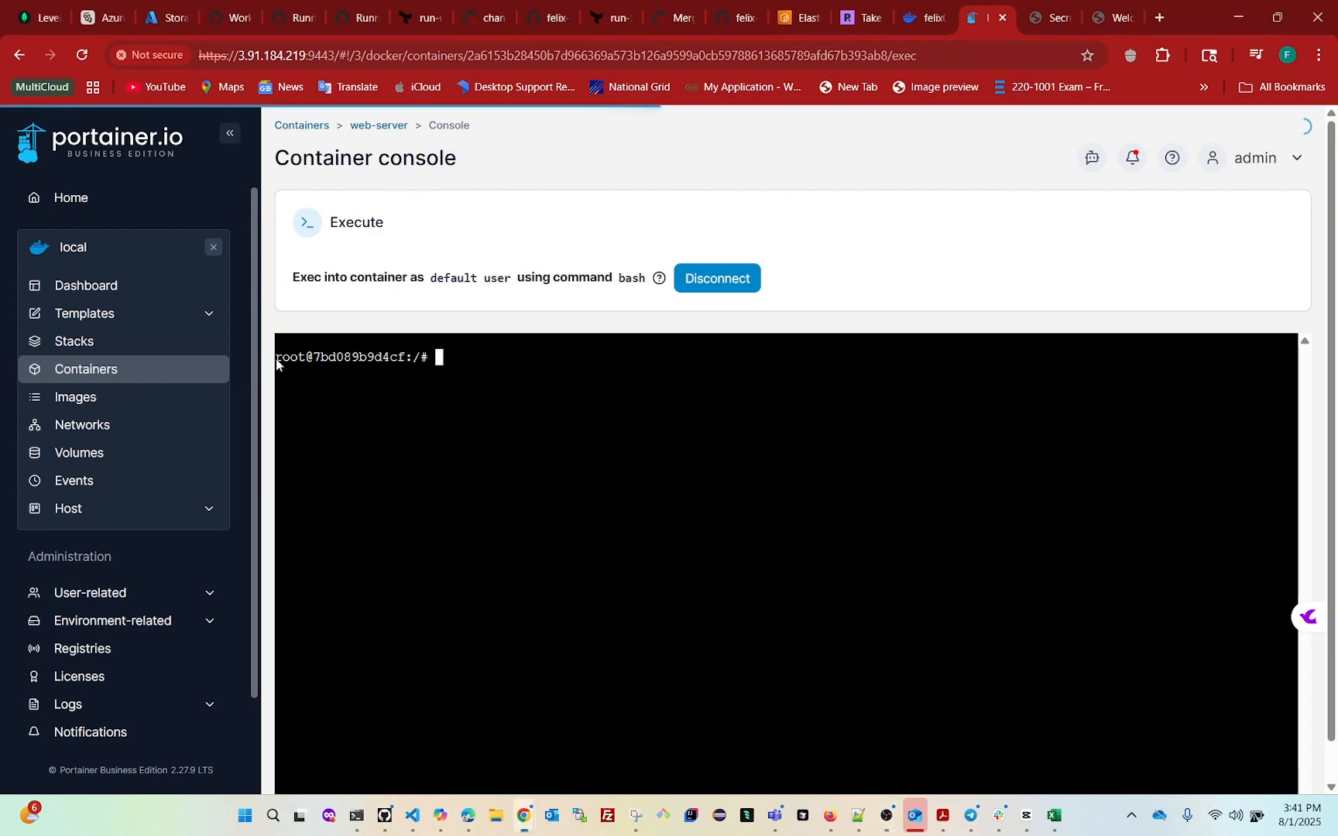
Highlight root in the console prompt and create a new user account with useradd, entering the person's first name as the username
drag(275, 359, 300, 362)
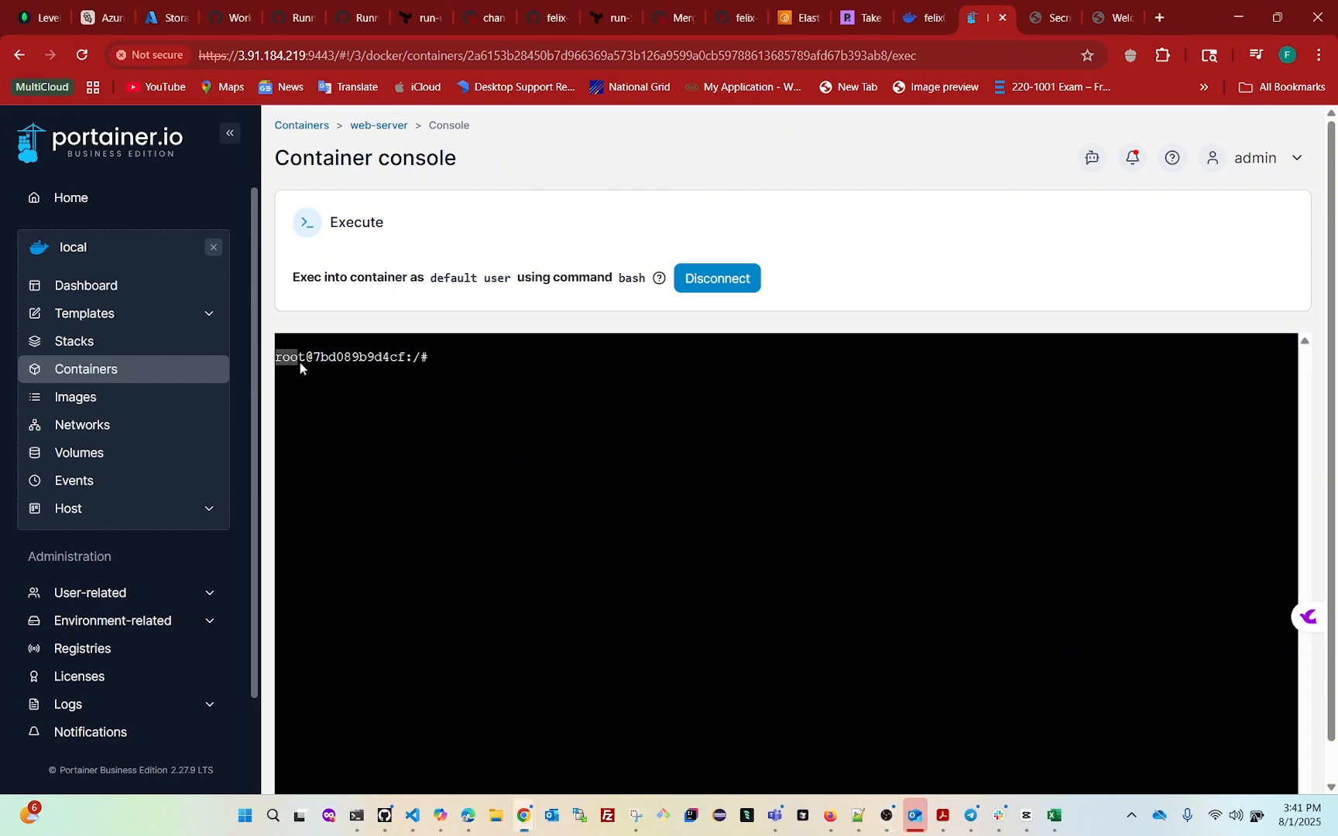
click(686, 466)
text(useradd )
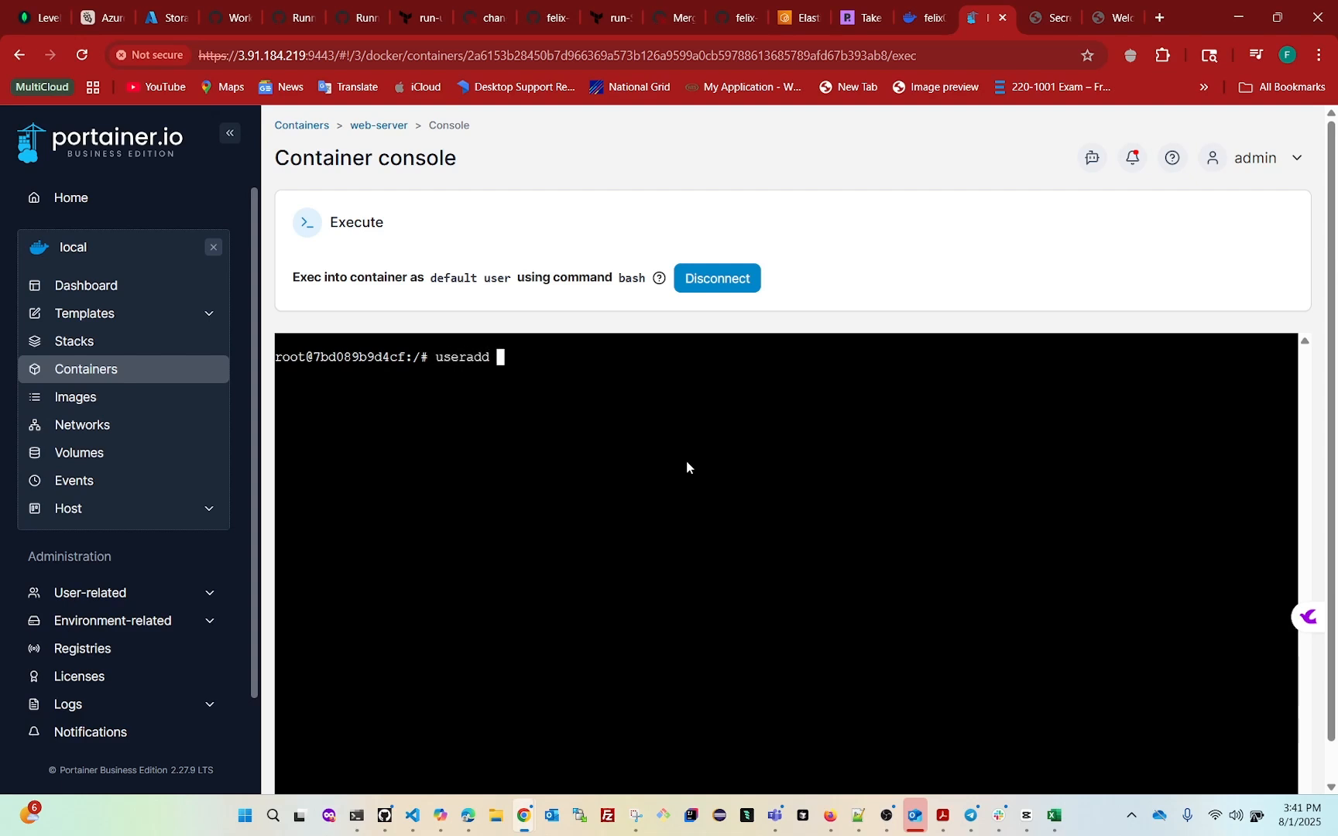
text(felix)
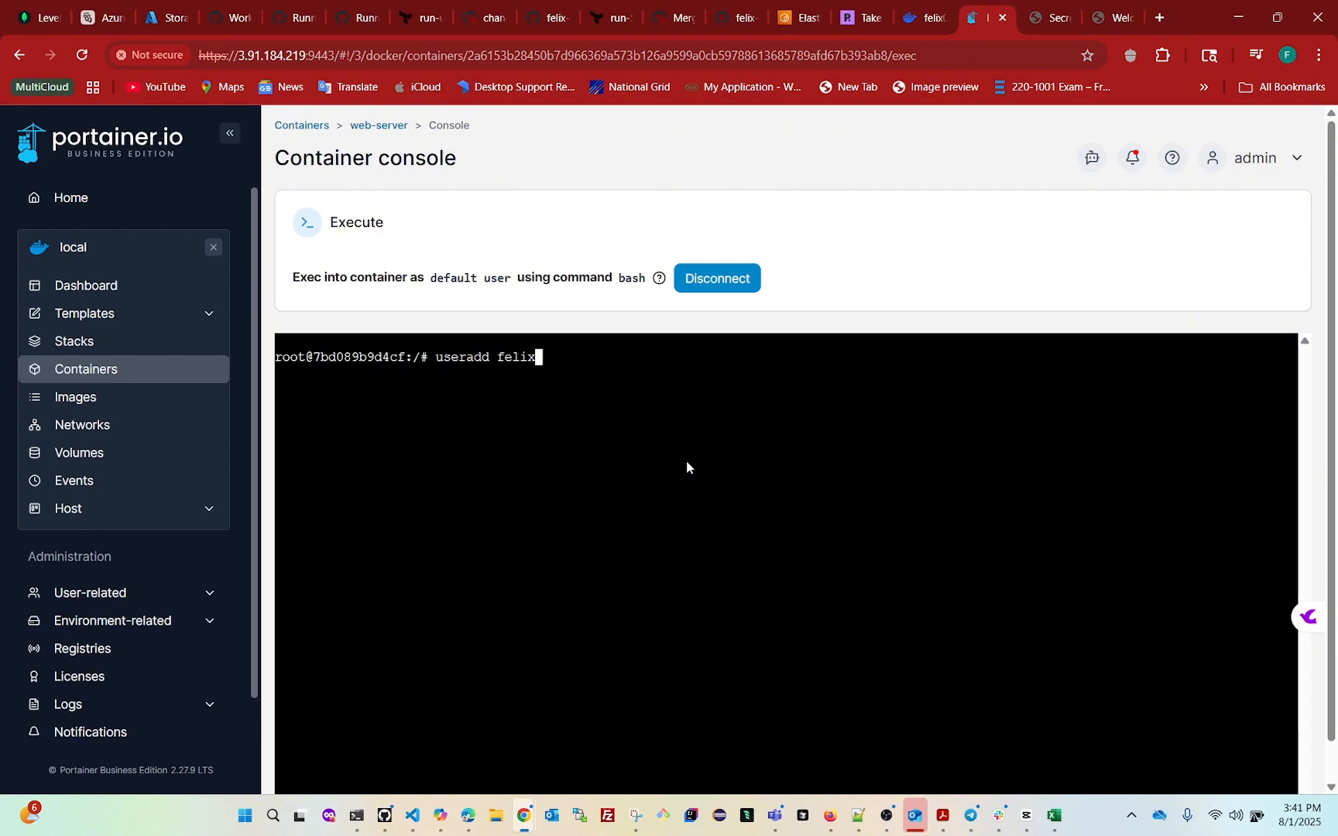
key(Return)
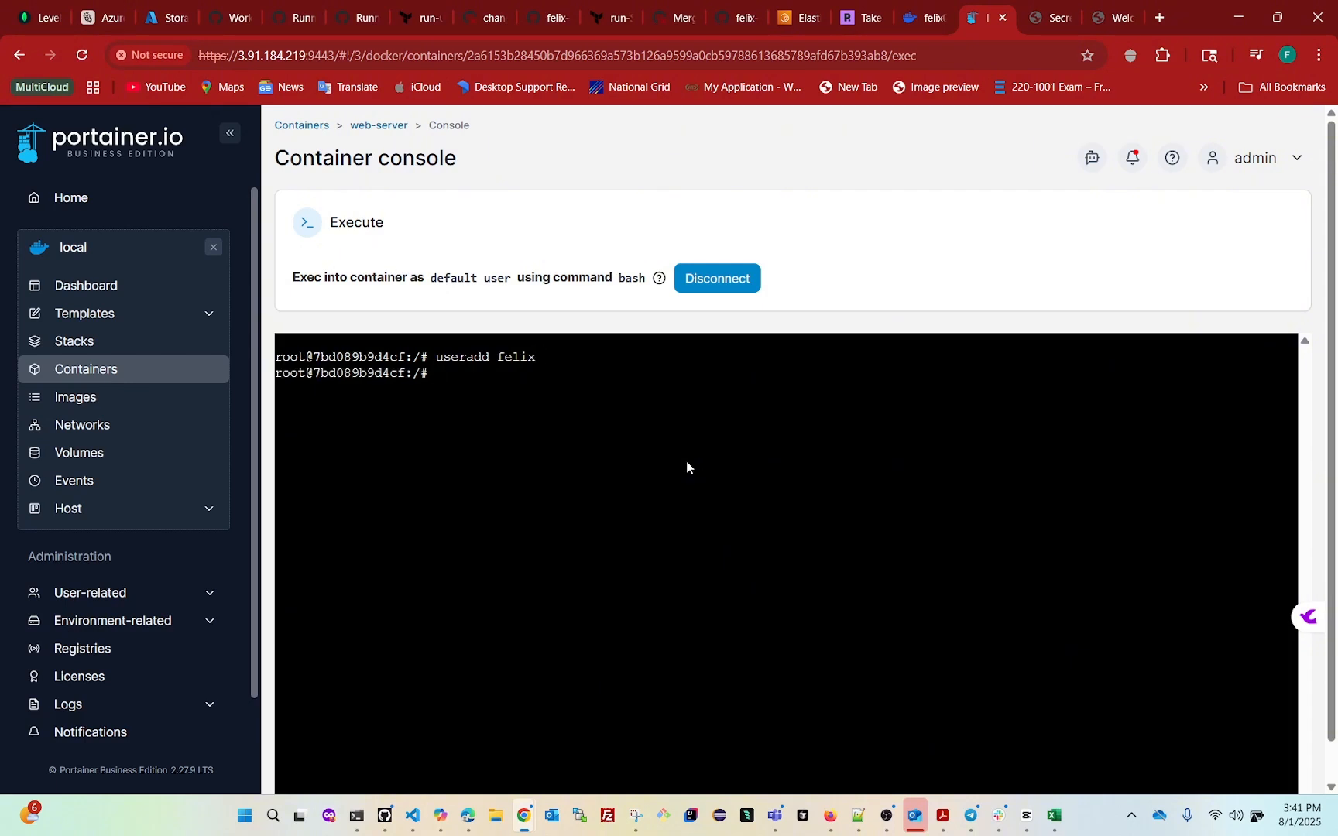
text(user)
key(Return)
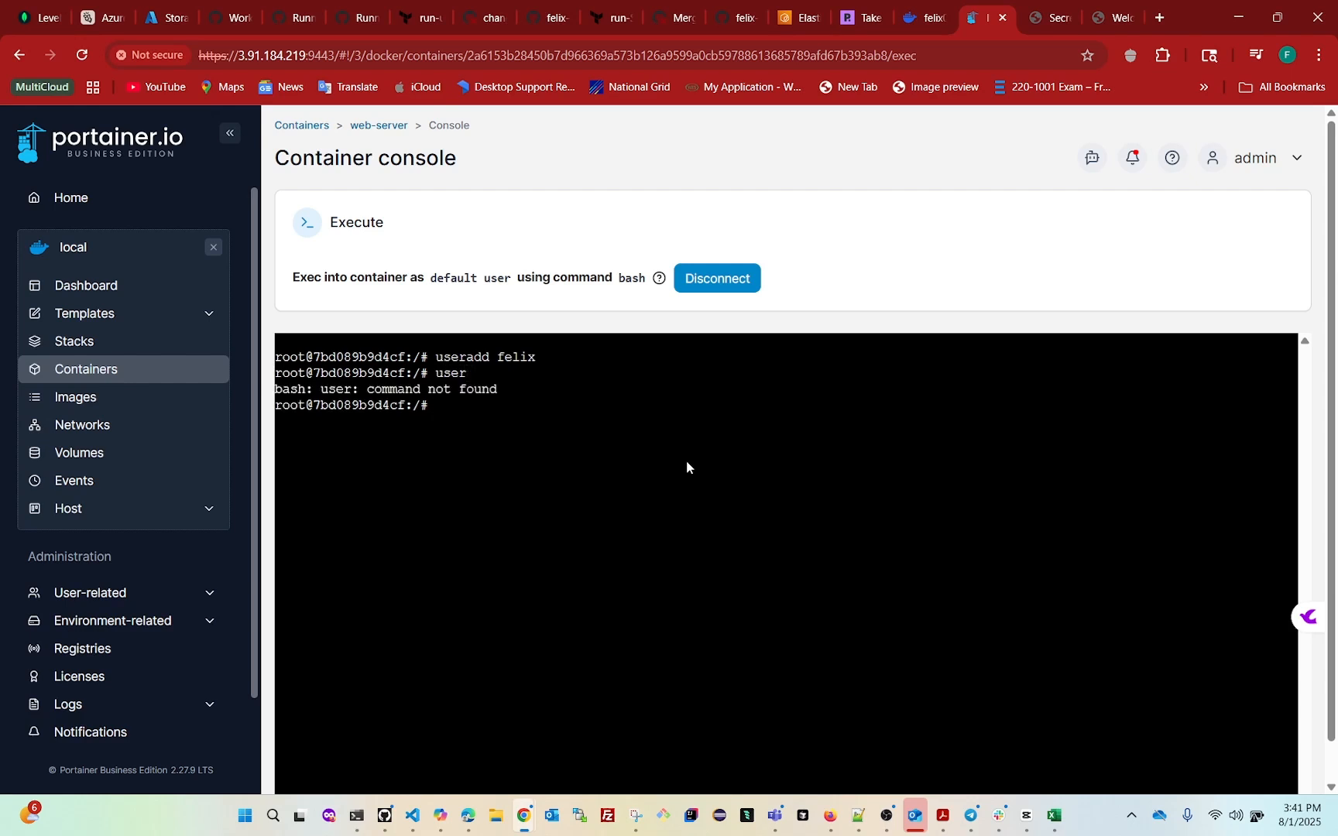
Clear the console, switch to the newly created user with su to list the directory, and exit back to root
text(clear)
key(Return)
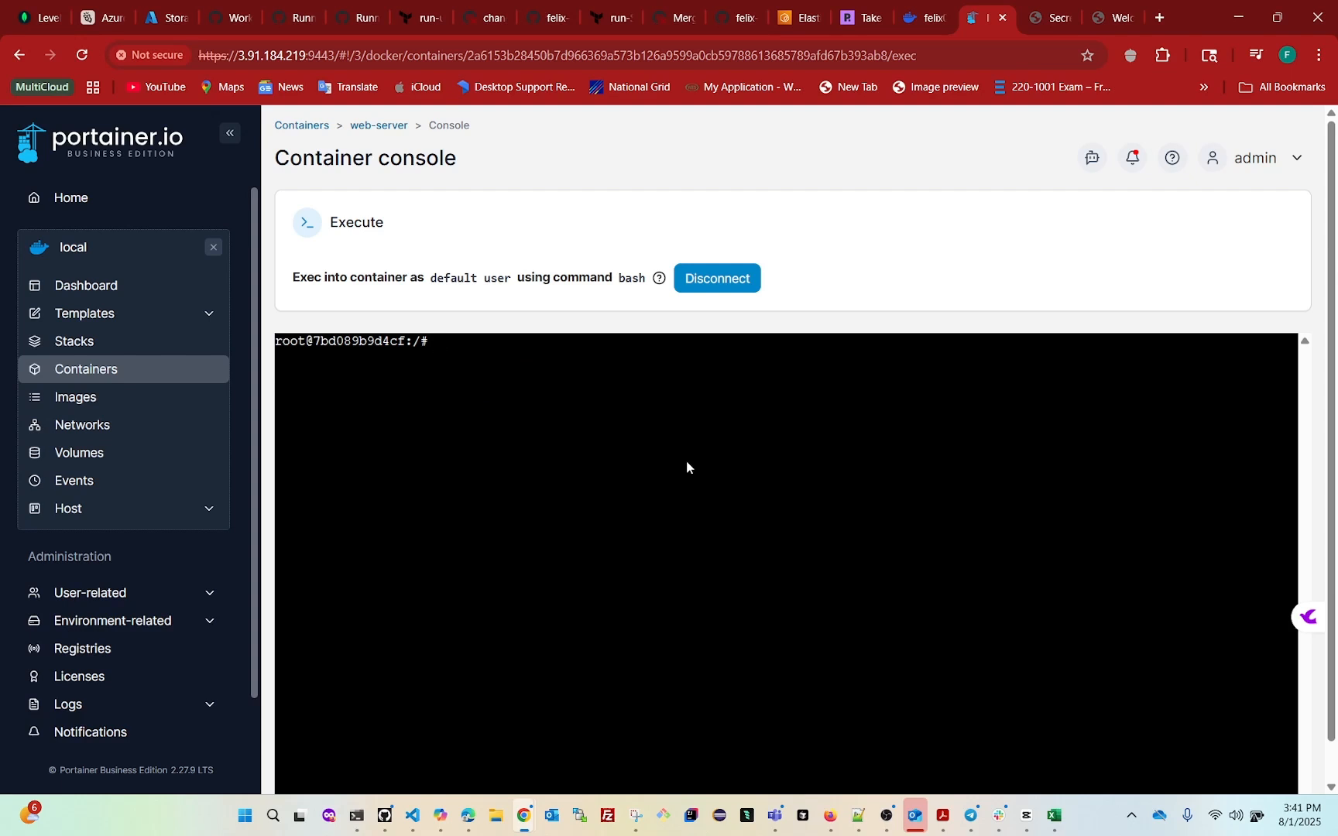
text(su felix)
key(Return)
text(ls)
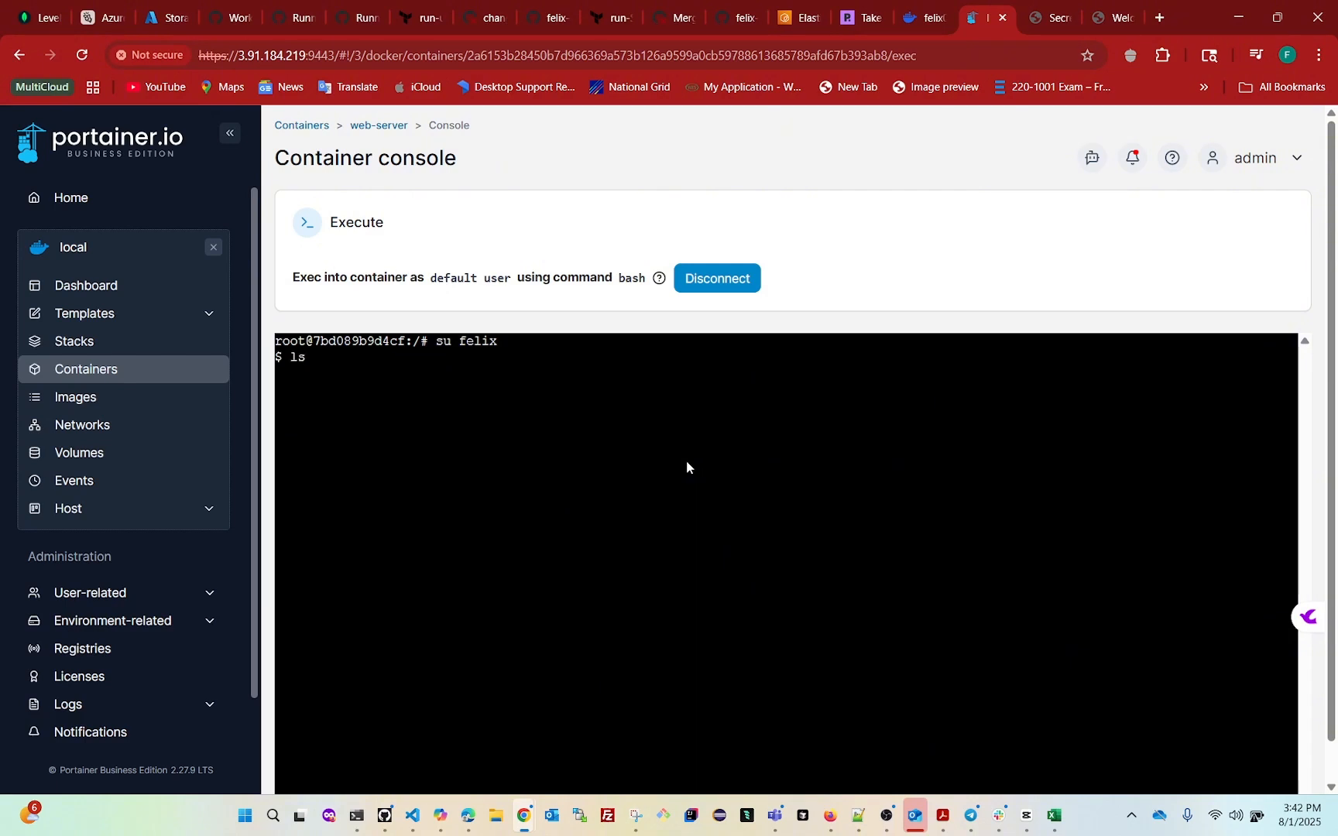
key(Return)
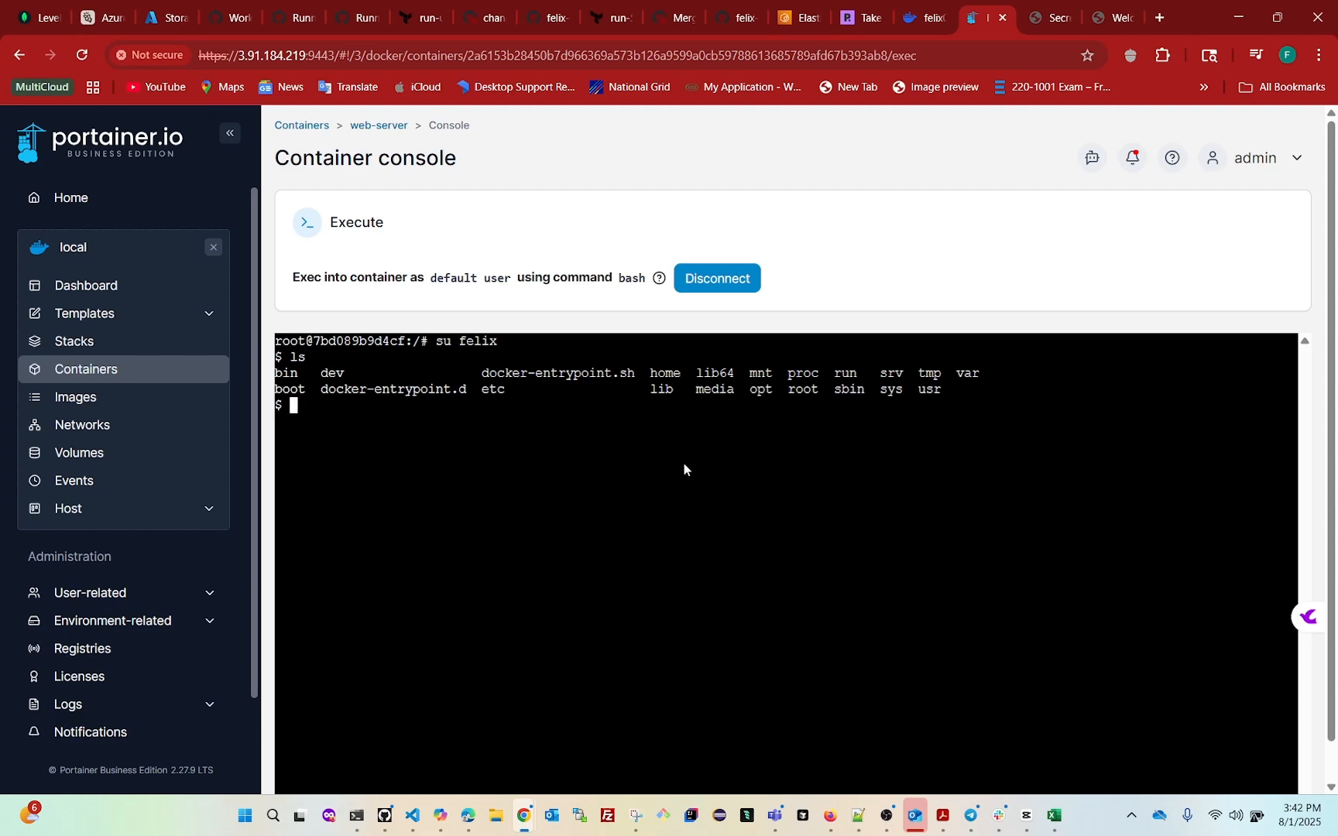
text(exit)
key(Return)
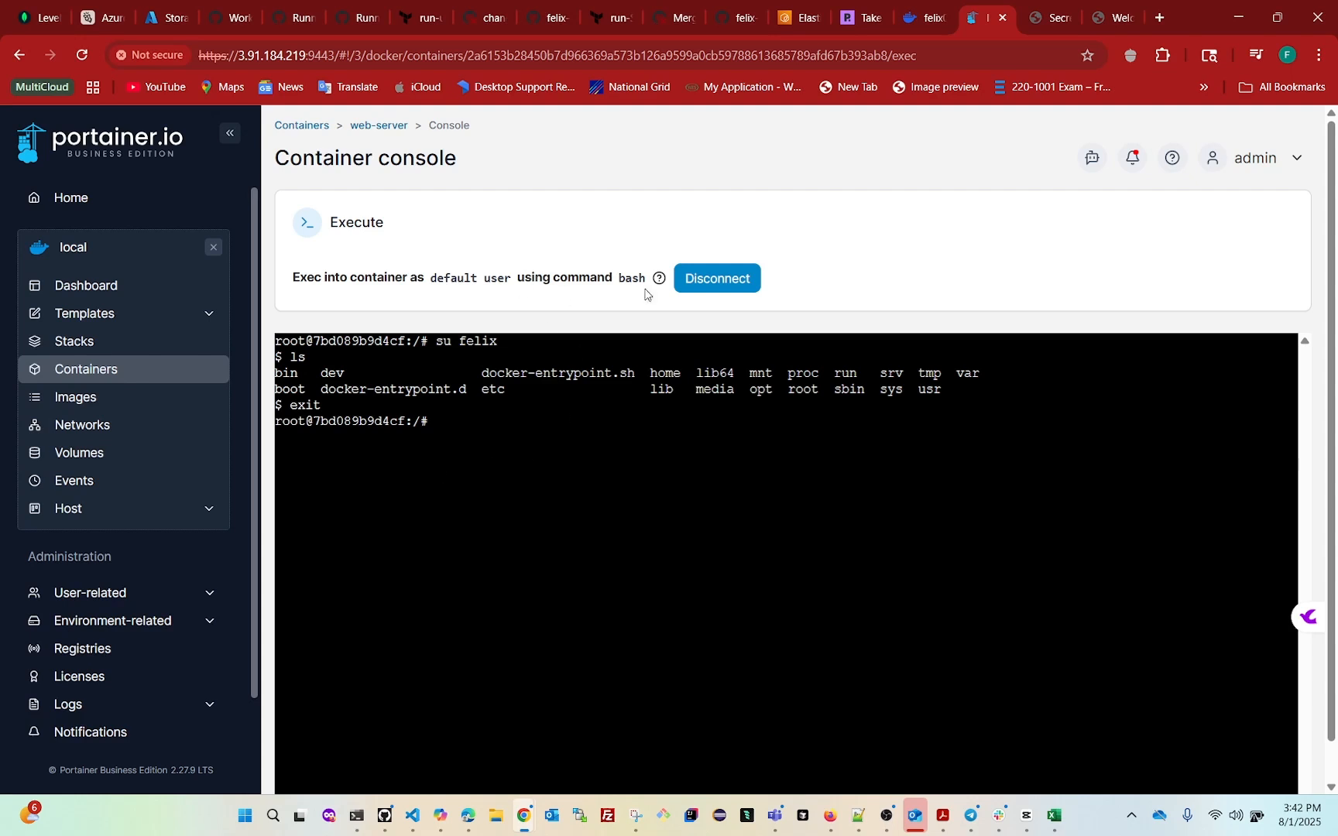
Disconnect the console session and reconnect with /bin/bash, entering the newly created account's name as the user
click(709, 290)
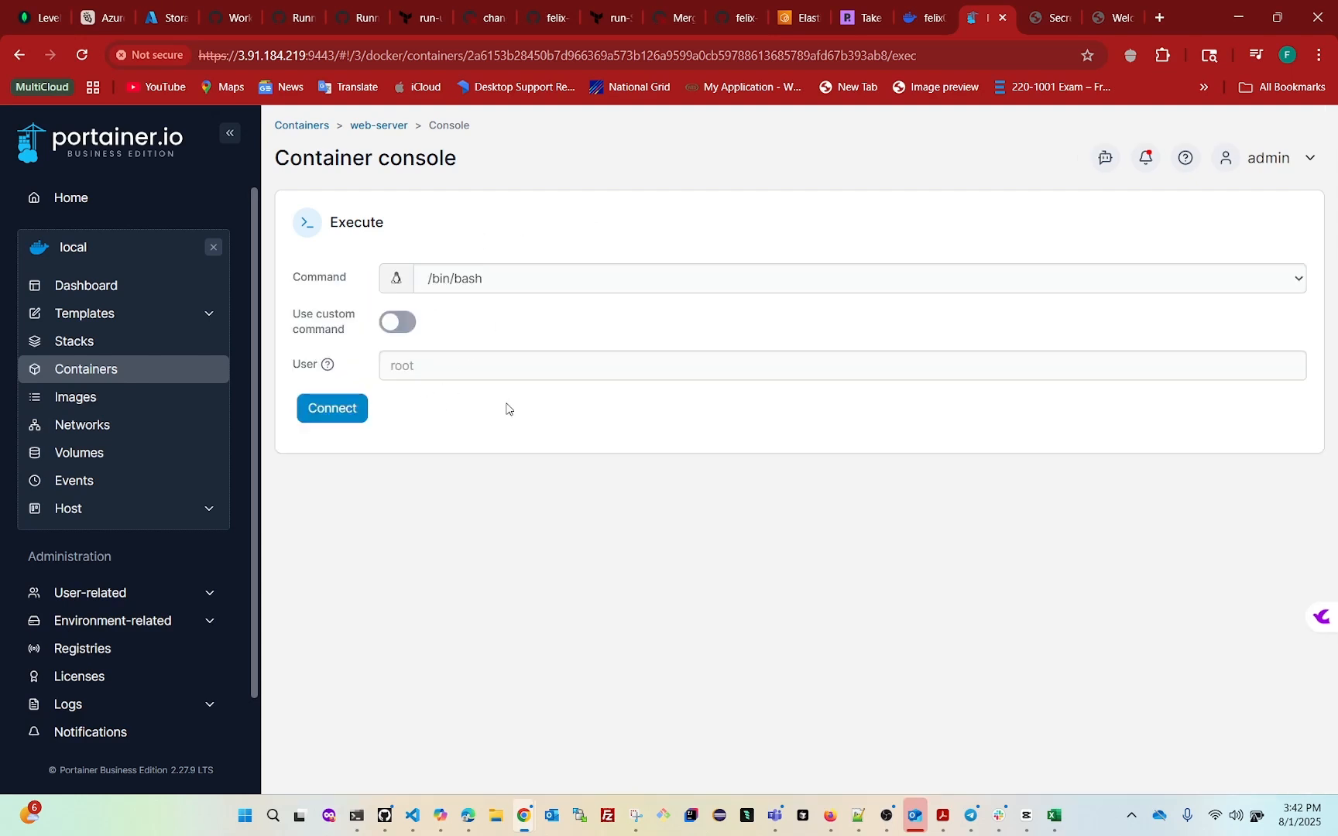
click(417, 367)
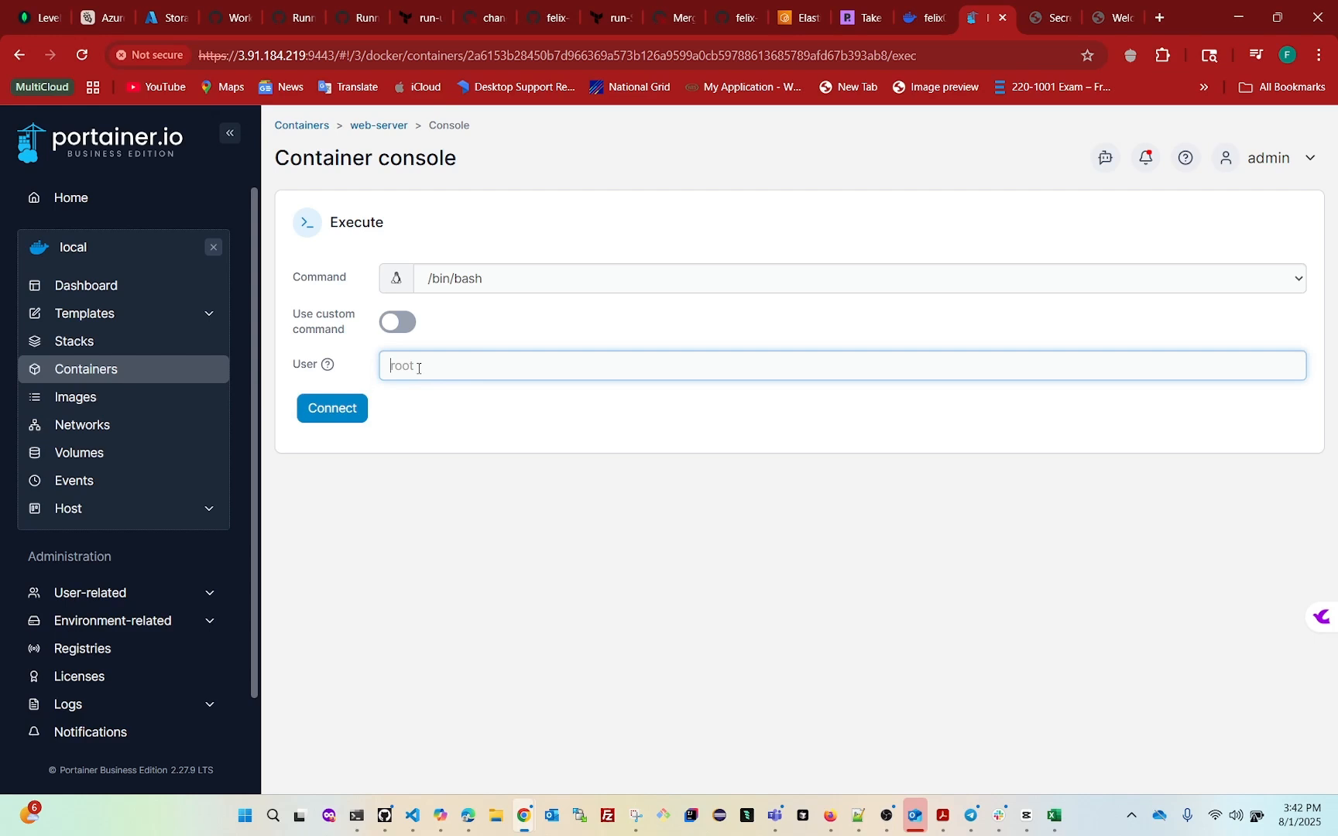
text(felix)
click(331, 410)
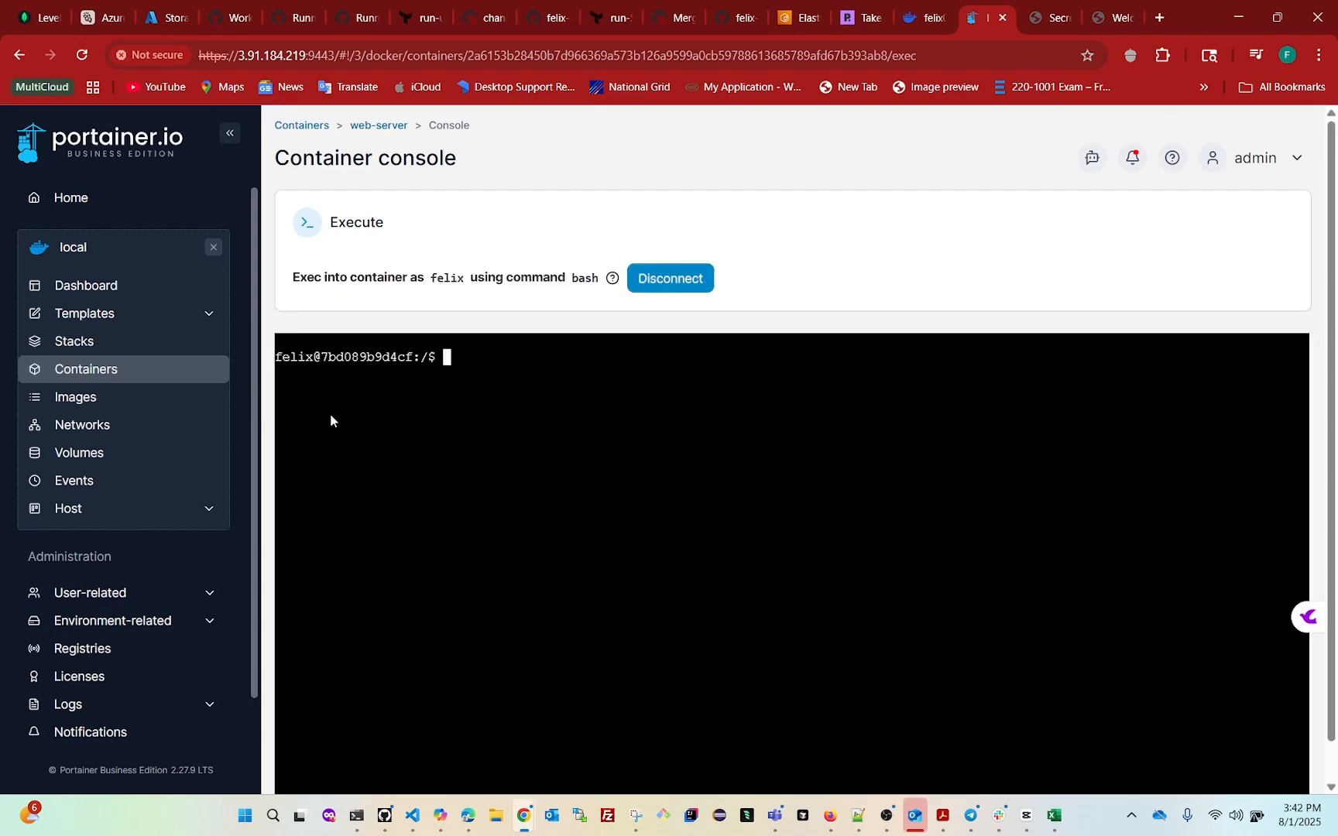
Highlight the line describing the exec session and the console prompt, and list the directory contents with ls
drag(291, 287, 352, 299)
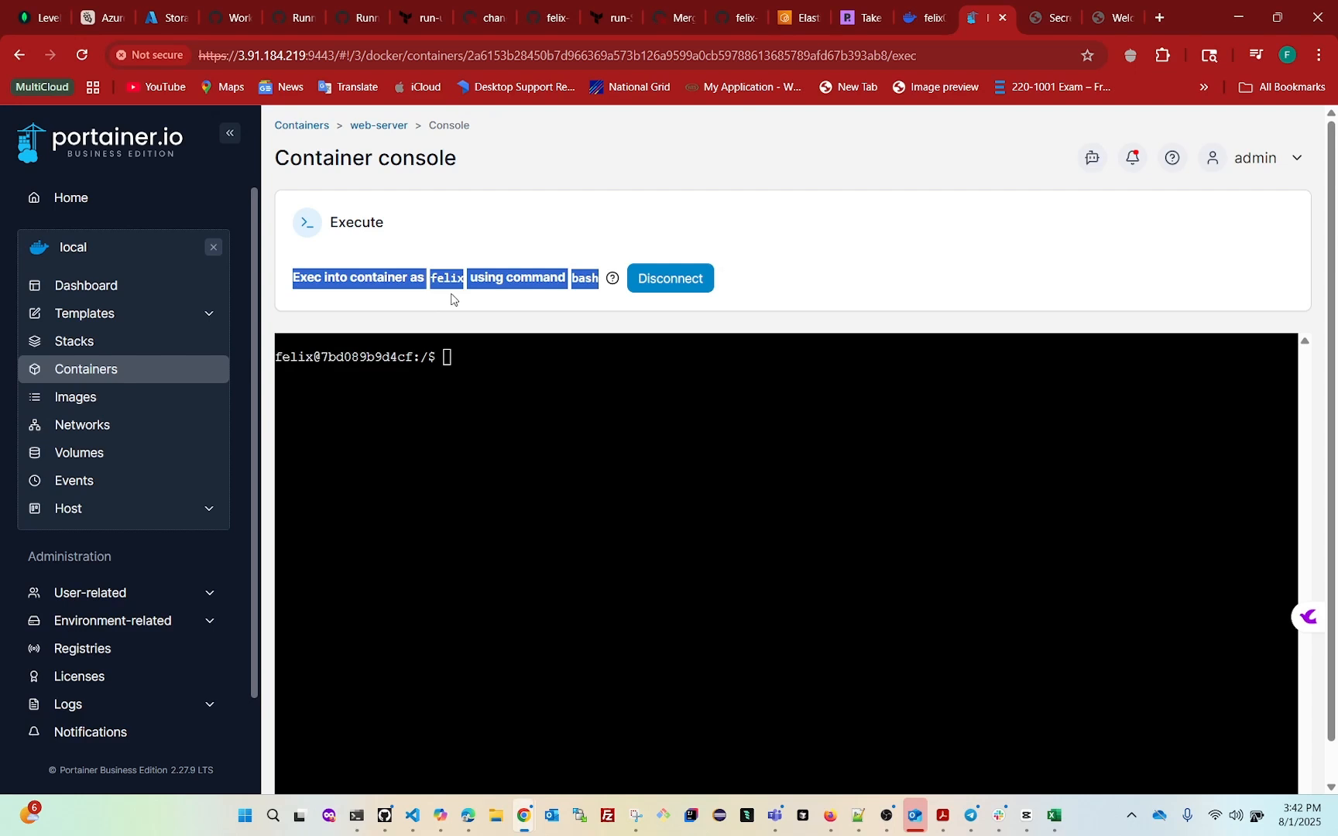
drag(276, 361, 457, 366)
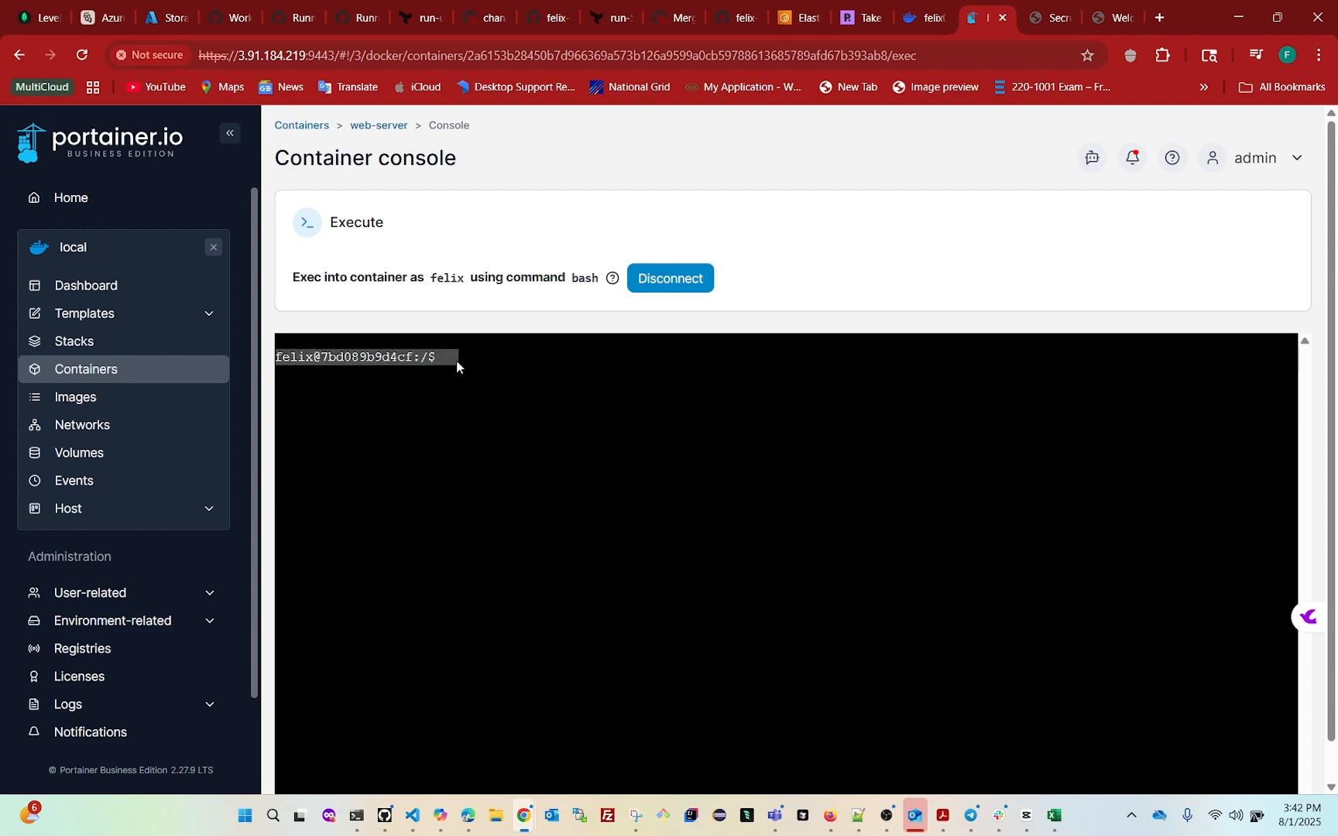
click(538, 370)
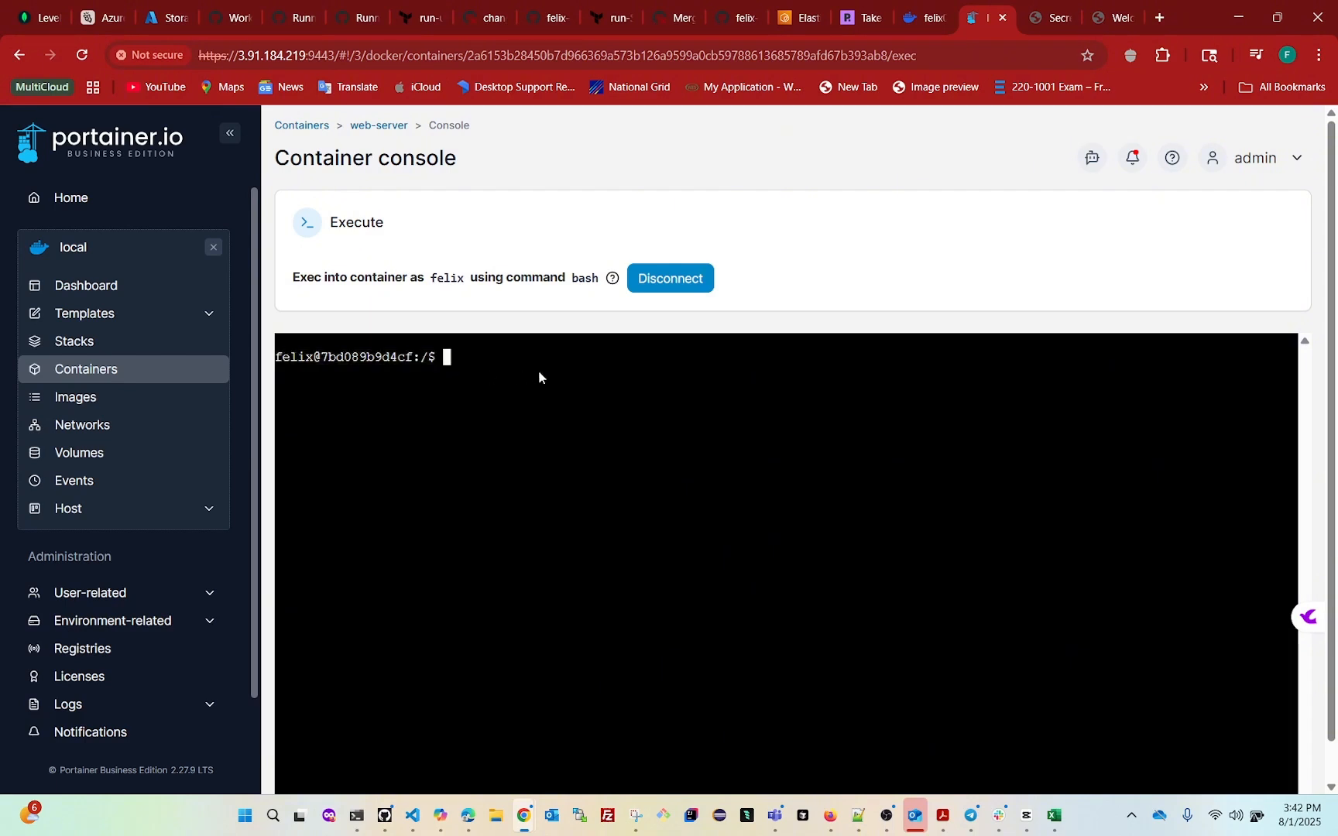
text(ls)
key(Return)
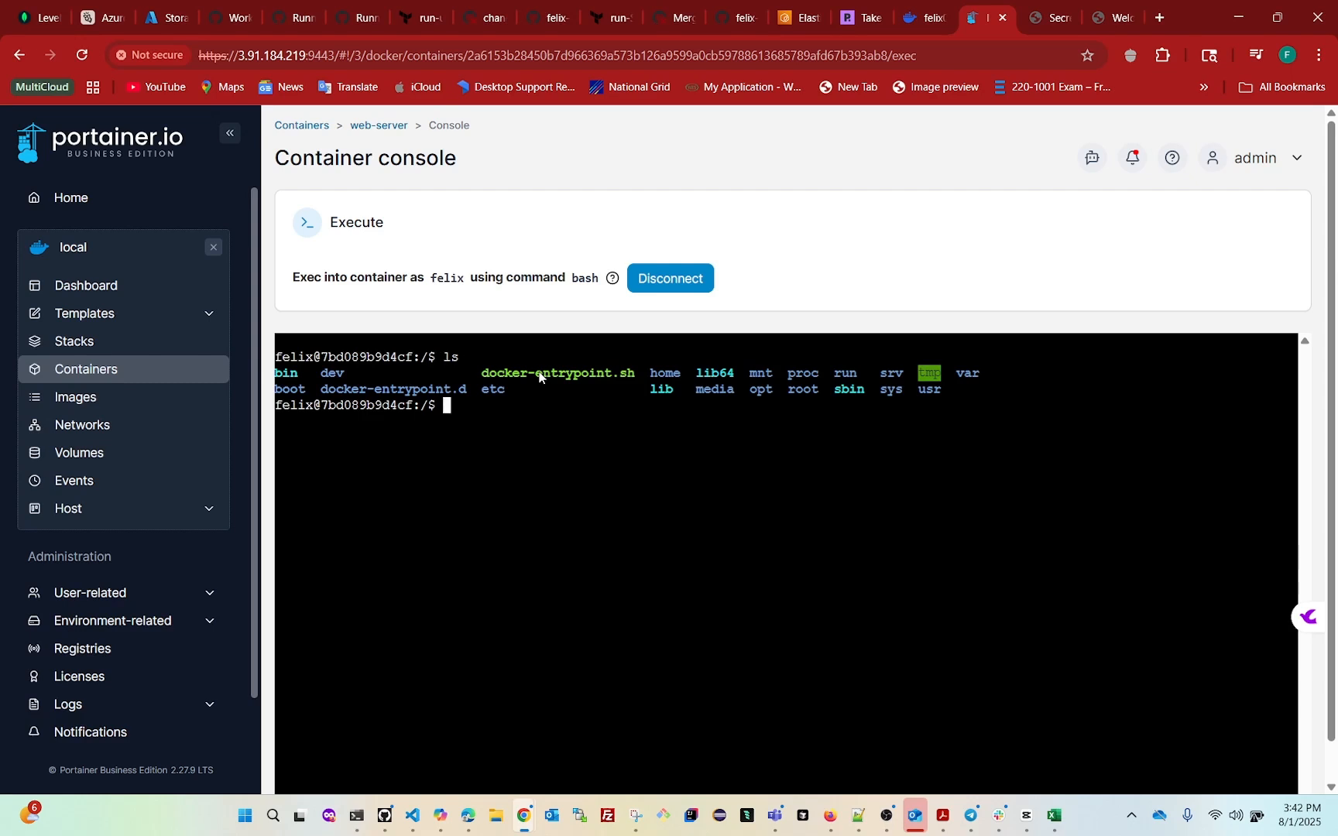
text(sudo.)
key(BackSpace)
key(BackSpace)
key(BackSpace)
key(BackSpace)
key(BackSpace)
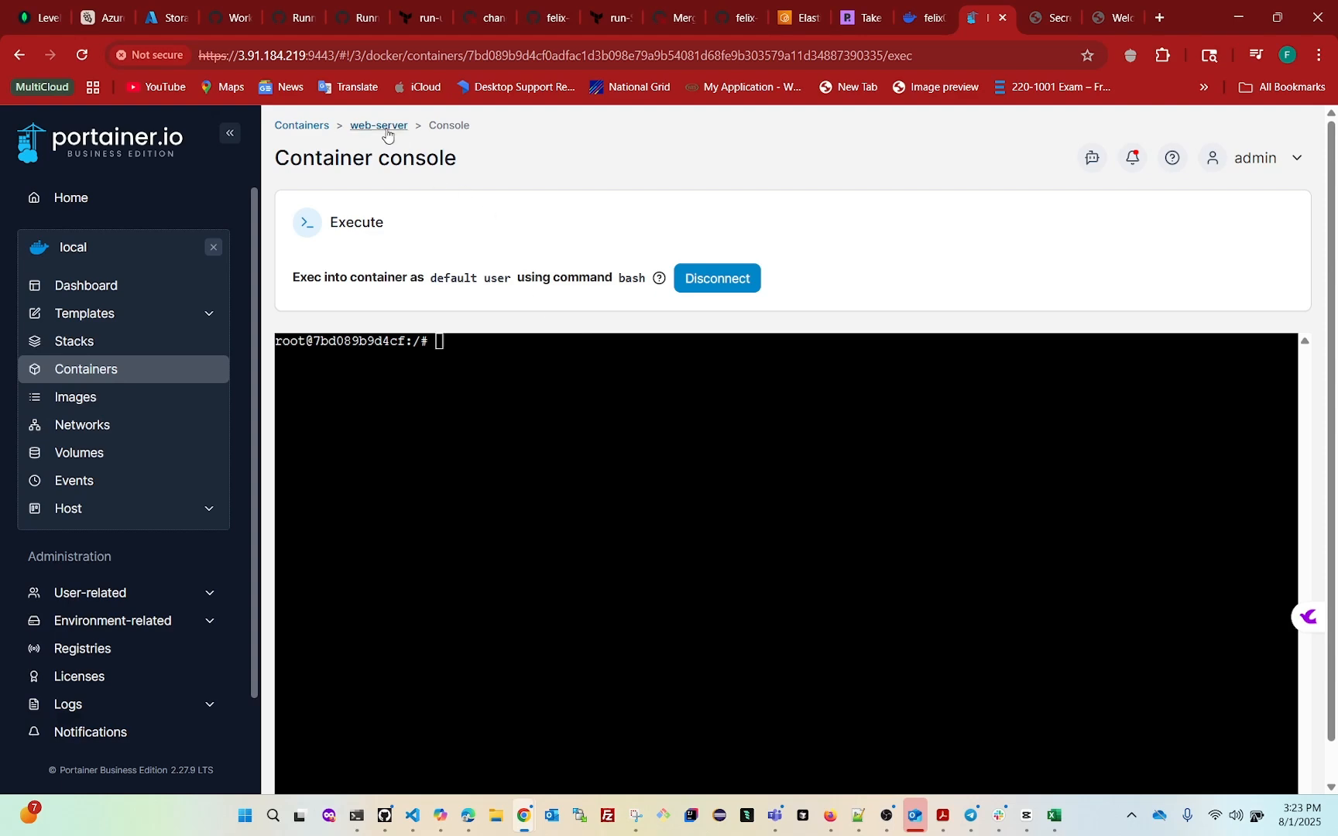
Open the web-server container's details, attach to the container, and detach from it
click(379, 126)
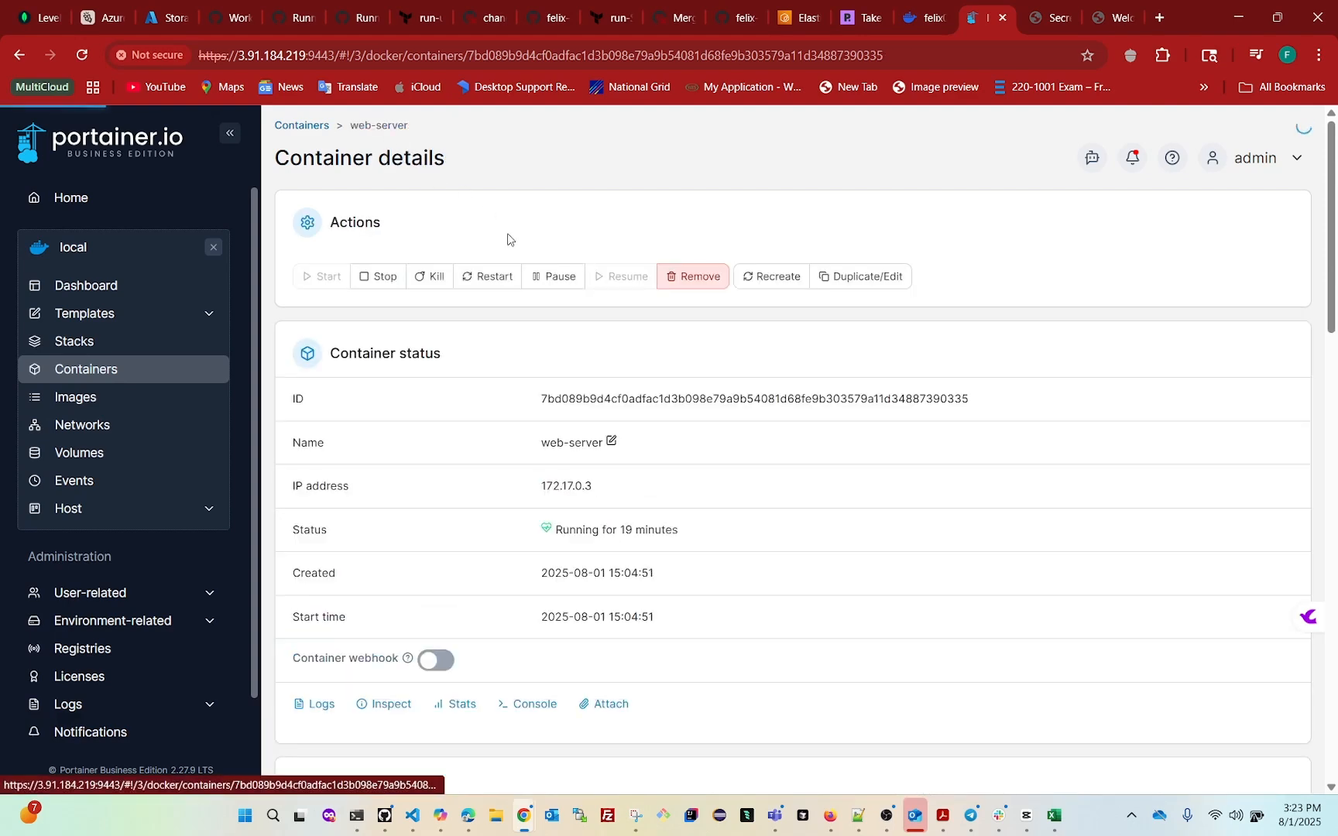
scroll(508, 620, down, 2)
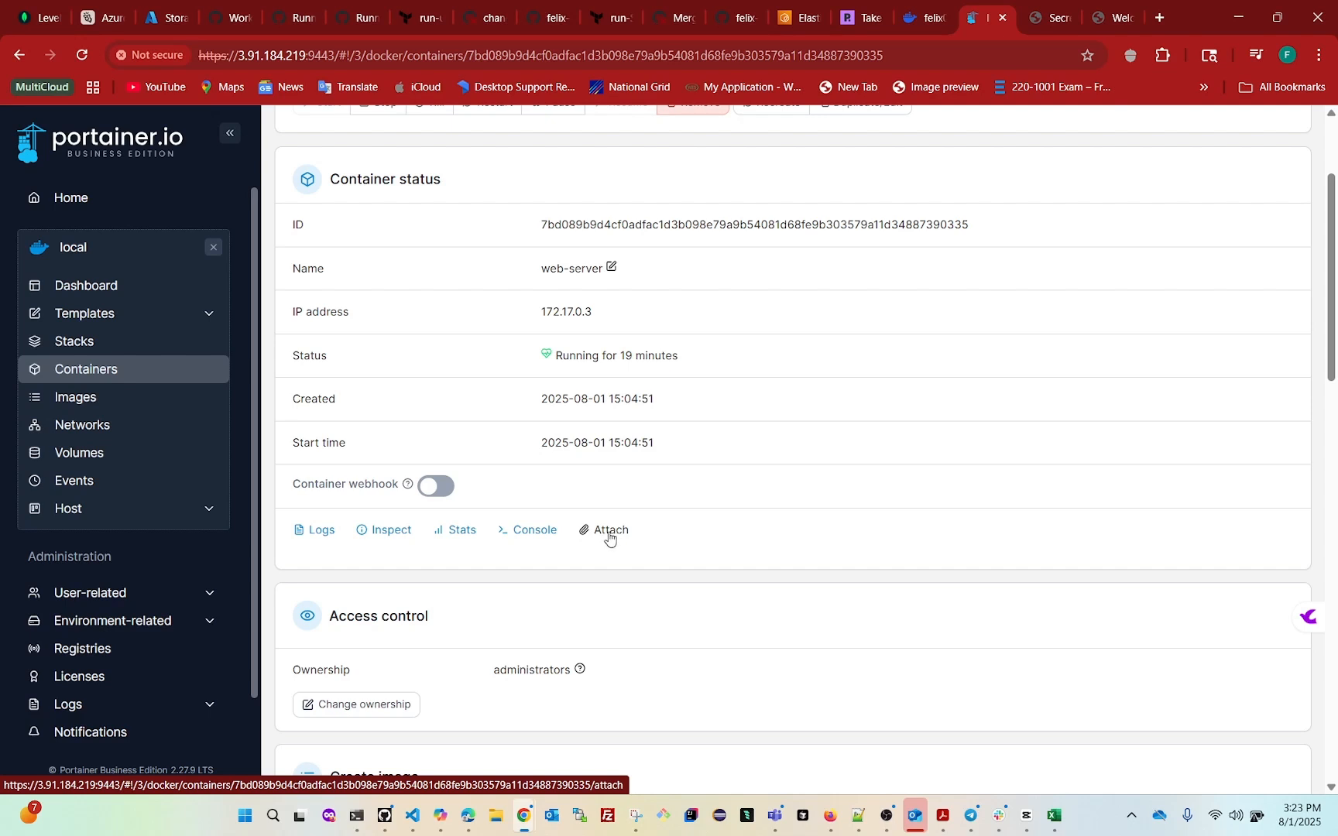
click(607, 531)
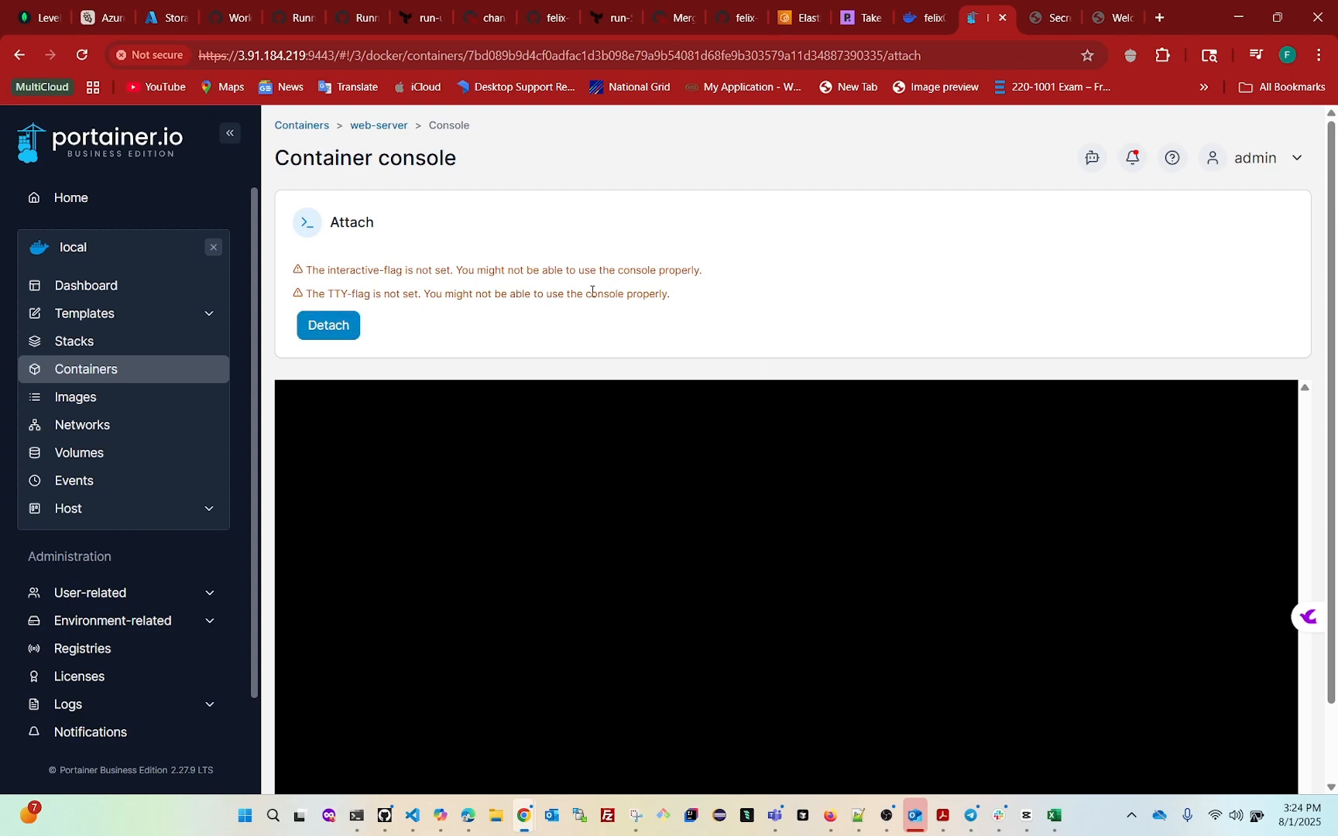
click(329, 325)
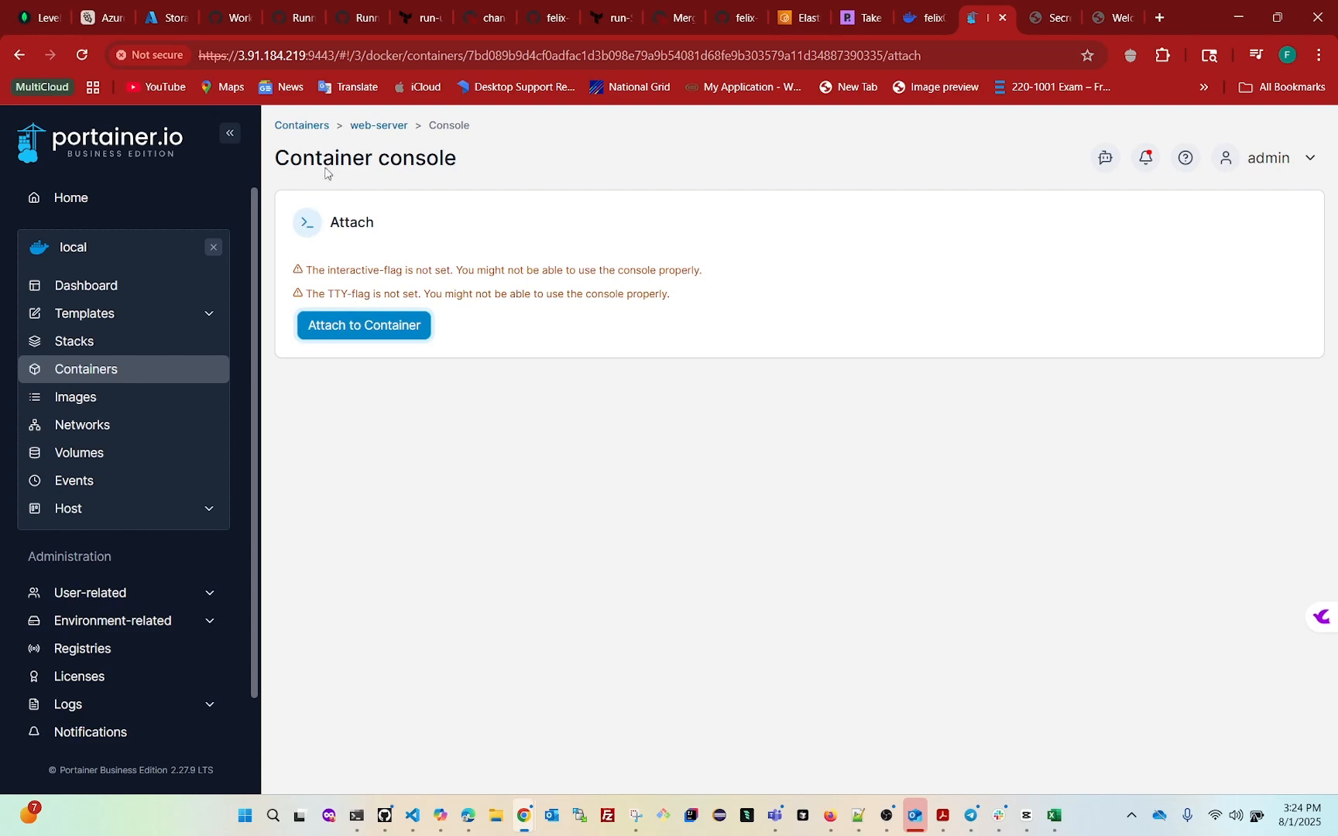
Stop the web-server container and set its console mode to Interactive & TTY in the Duplicate/Edit form
click(380, 128)
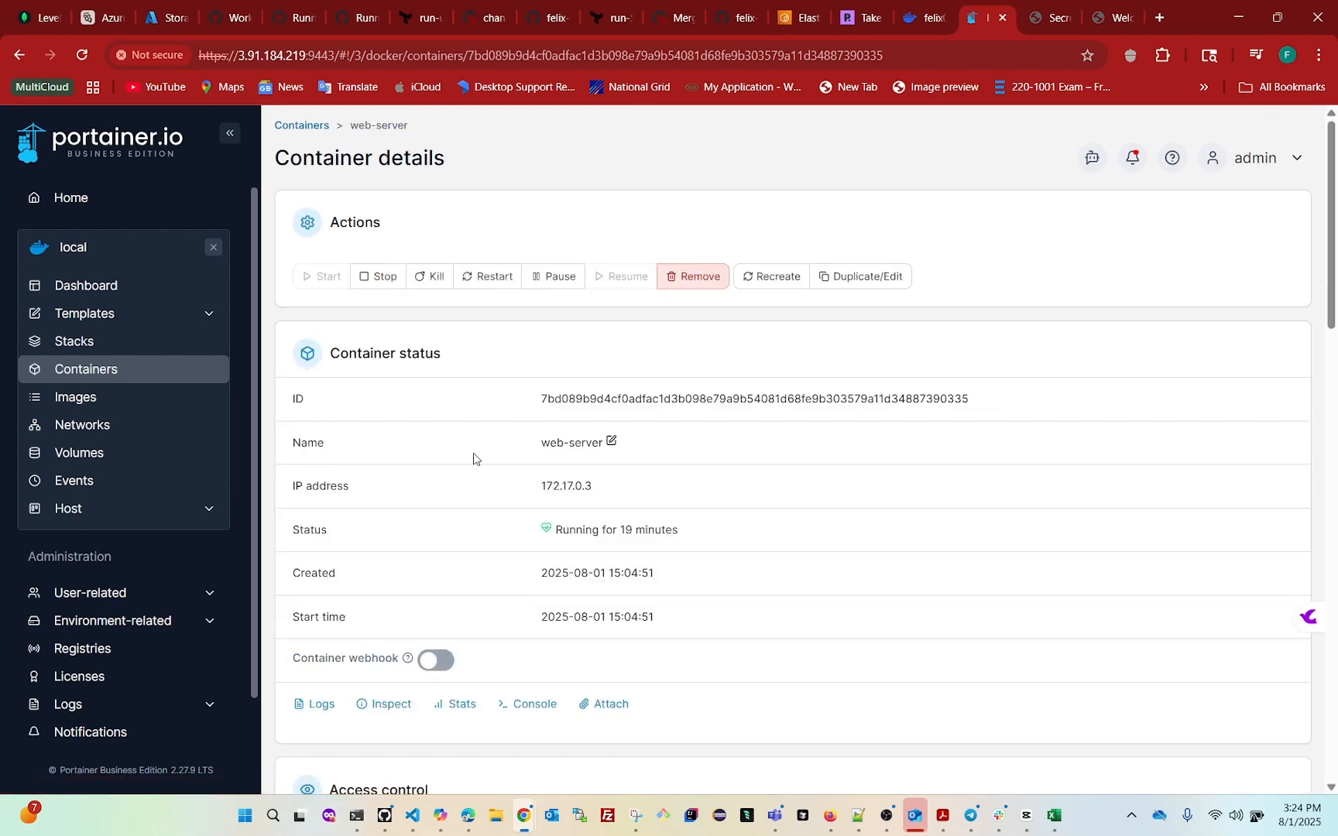
click(376, 277)
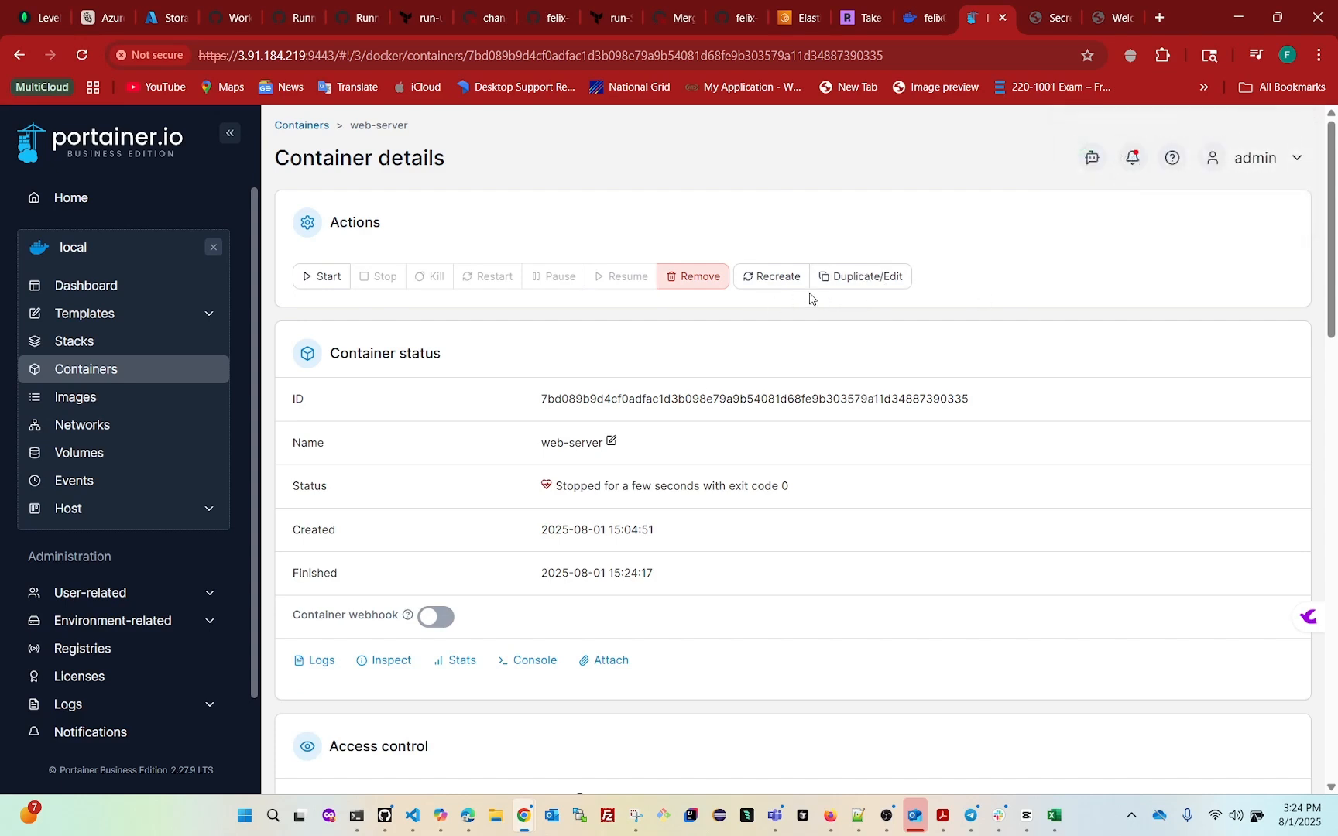
click(864, 277)
scroll(644, 378, down, 2)
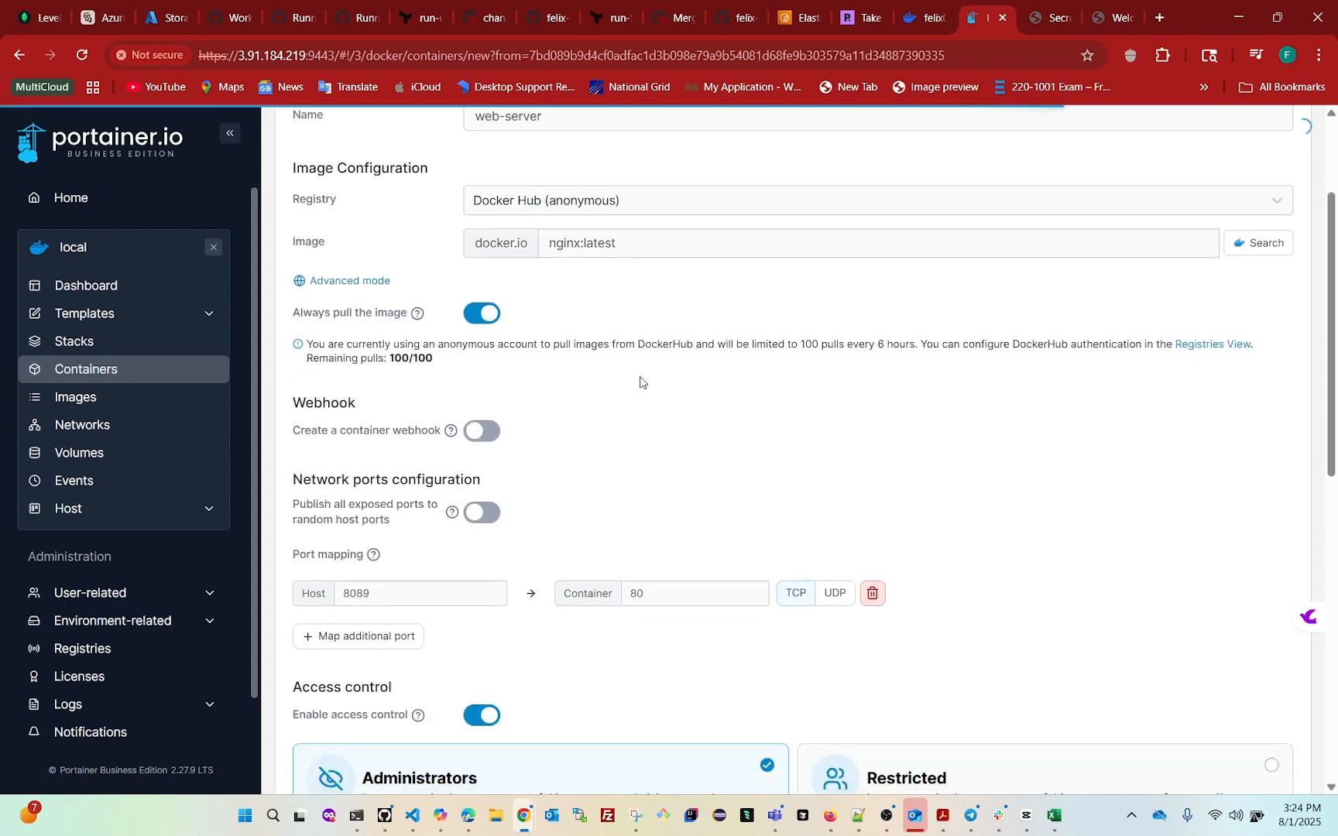
scroll(640, 379, down, 10)
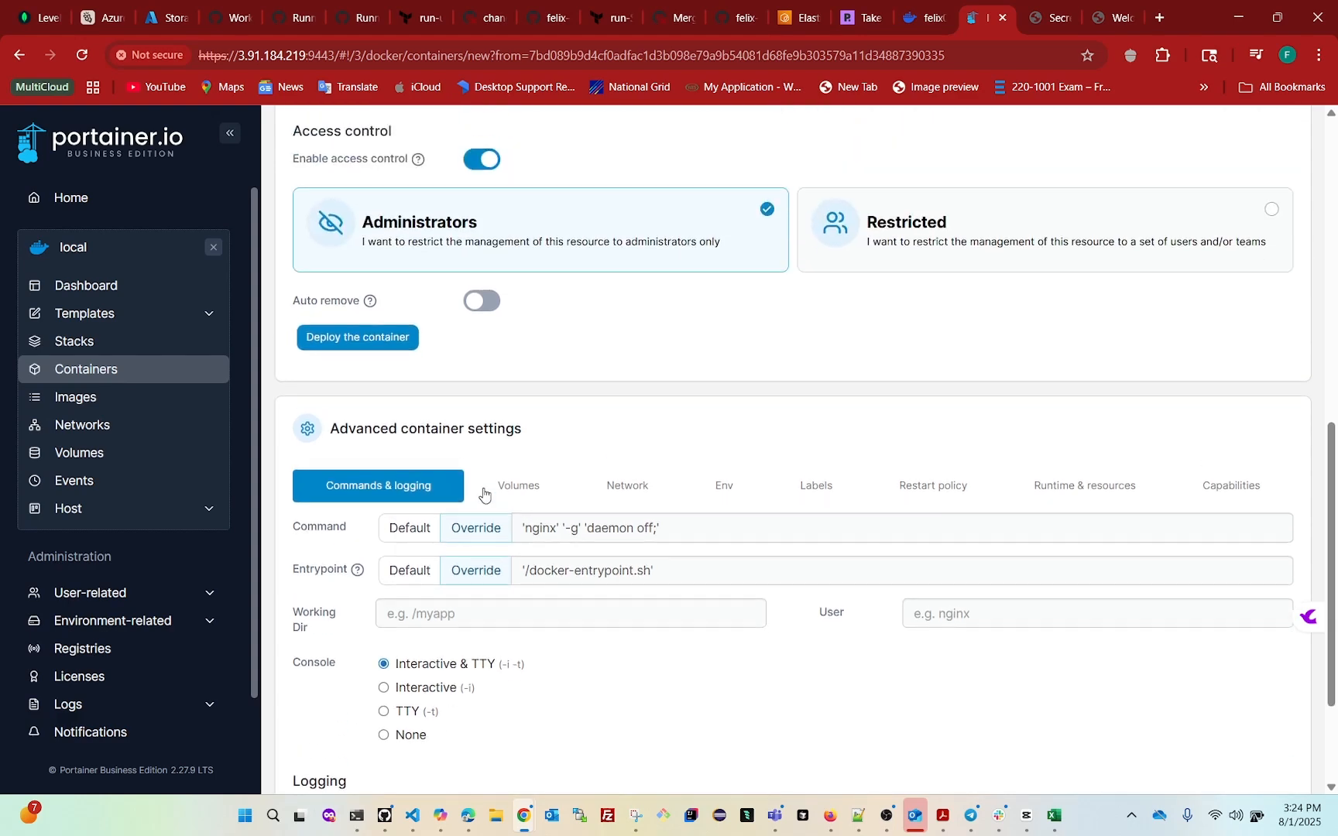
scroll(488, 527, up, 2)
click(355, 344)
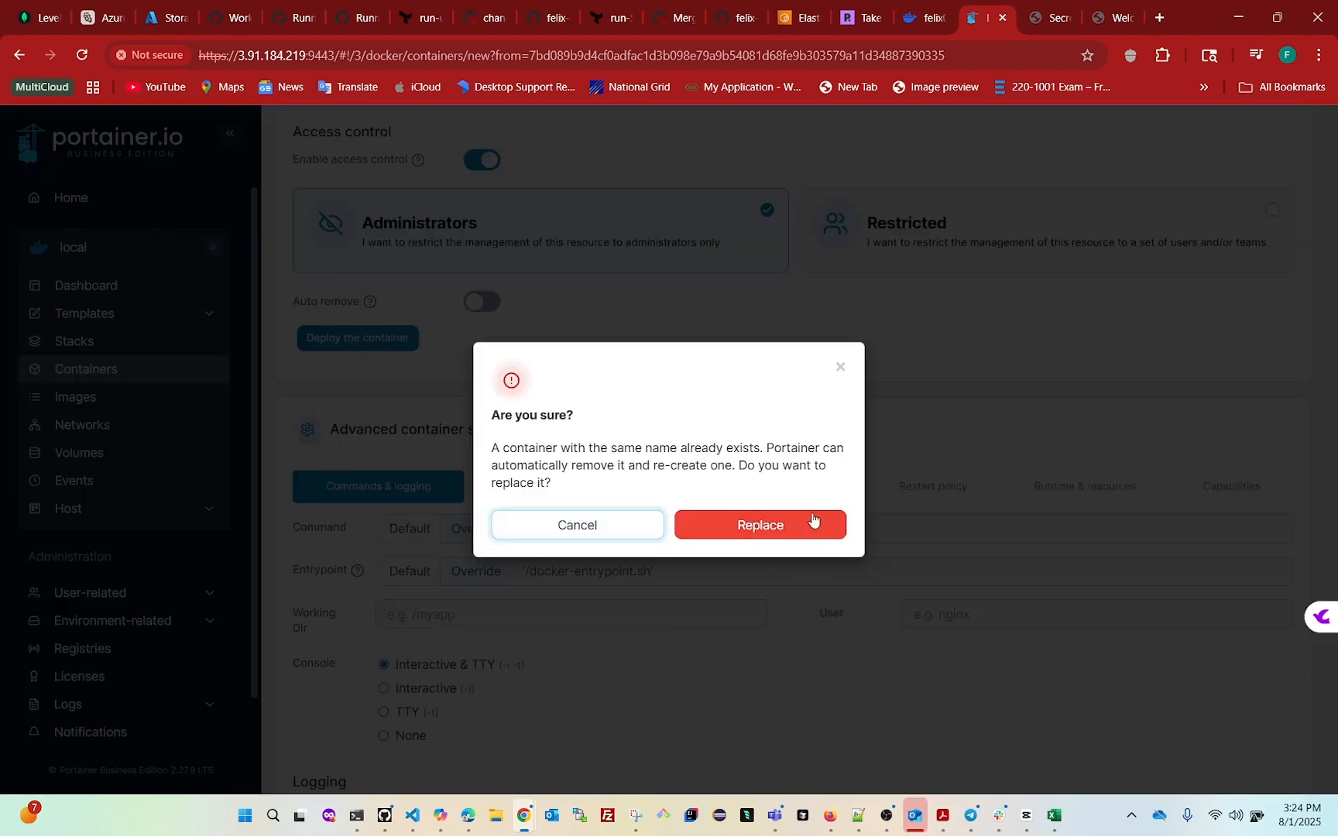
click(588, 530)
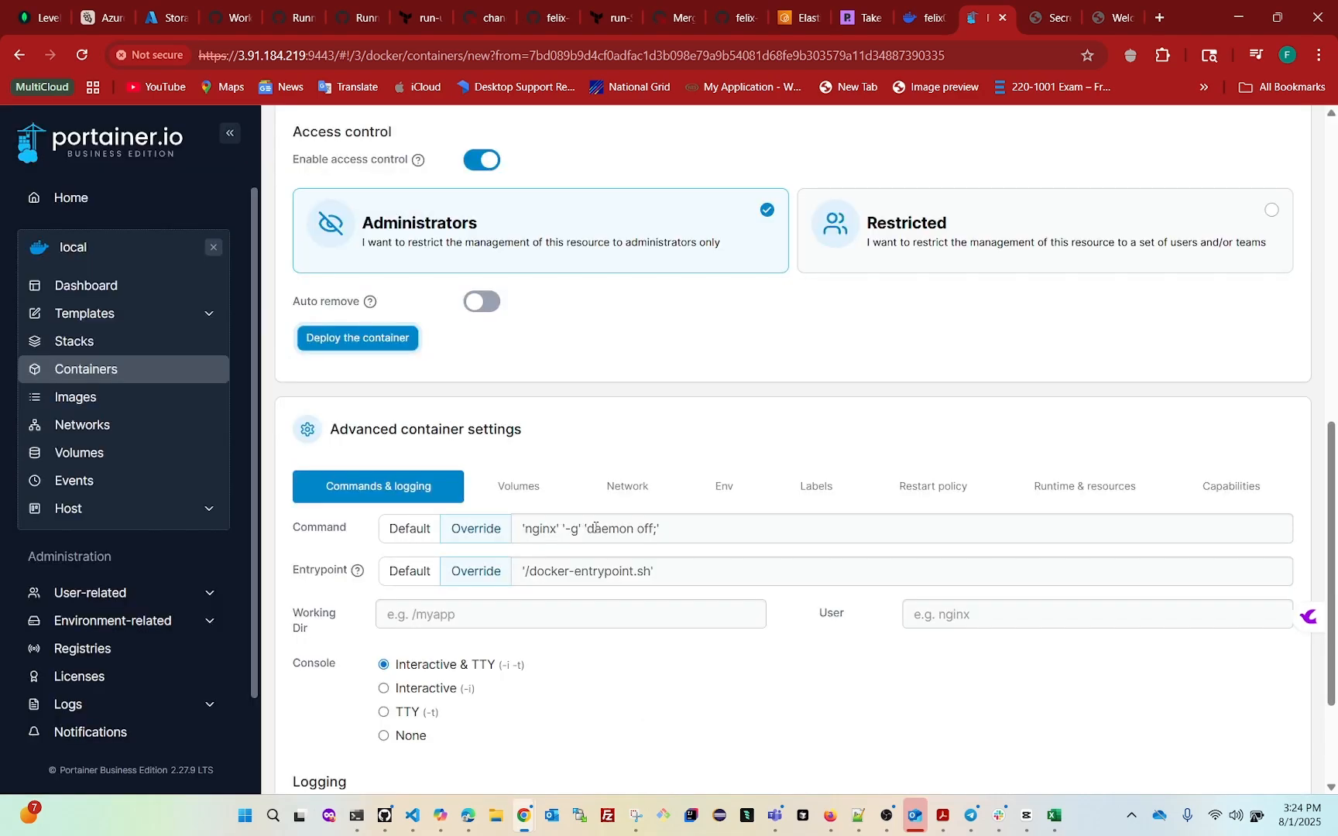
scroll(585, 555, up, 5)
scroll(577, 558, up, 4)
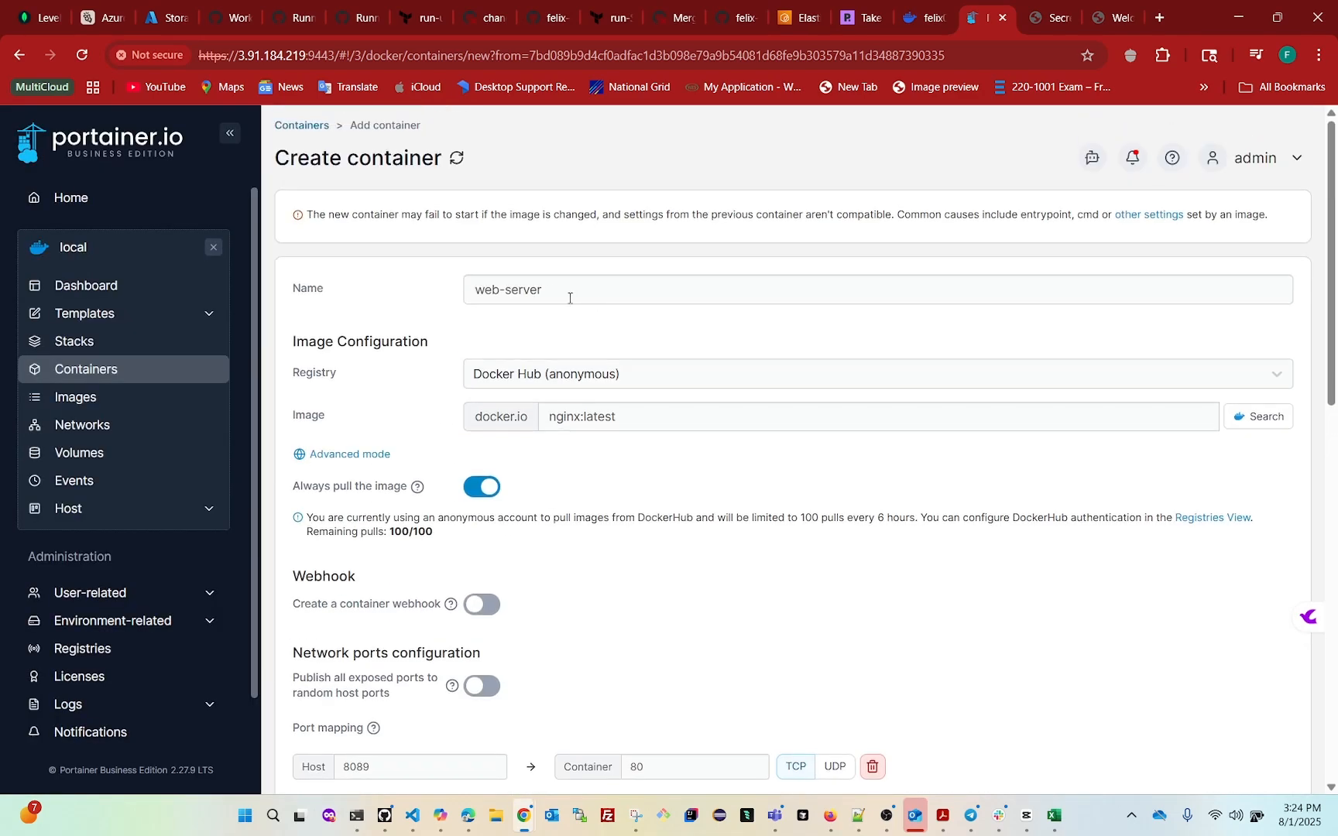
drag(558, 293, 449, 308)
Deploy the edited web-server container and confirm replacing the existing container with the same name
scroll(479, 548, down, 7)
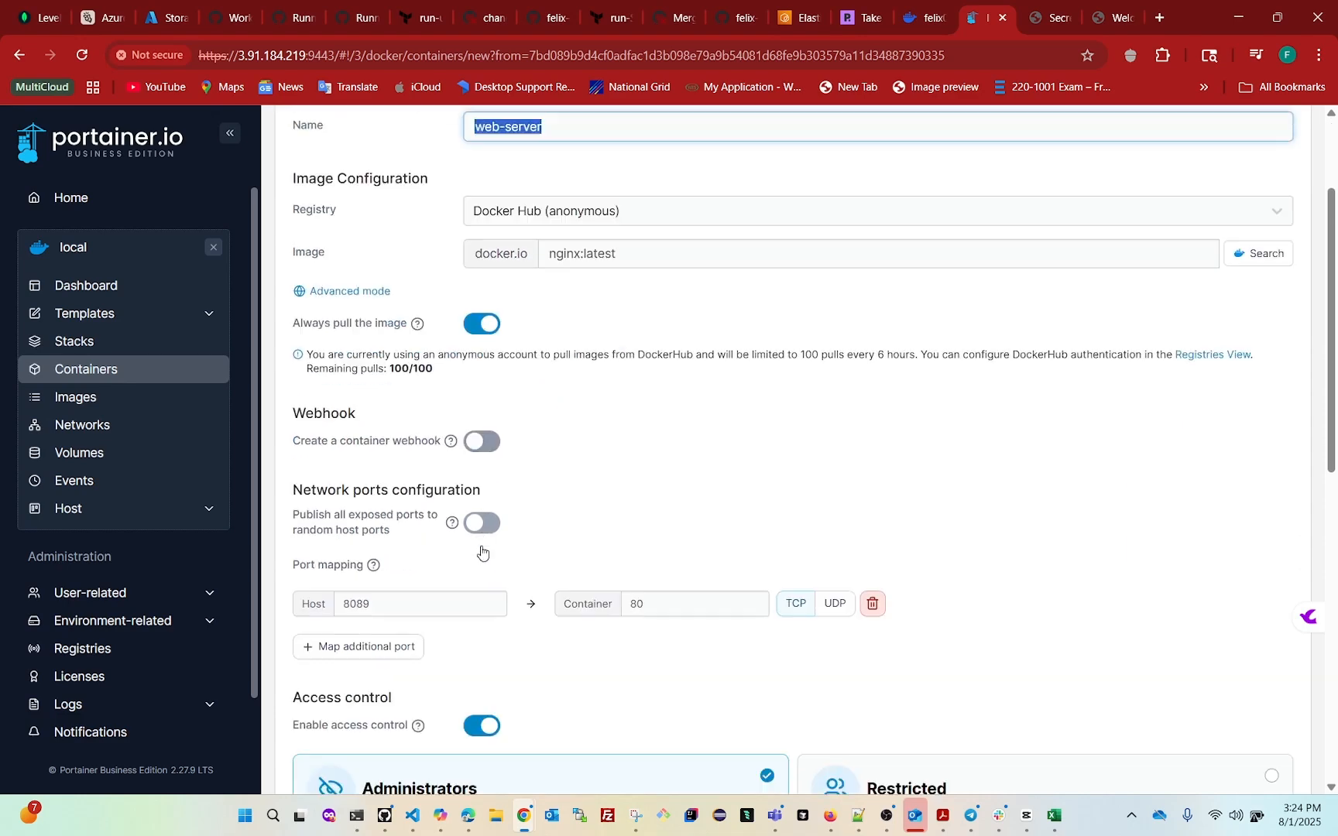
click(374, 550)
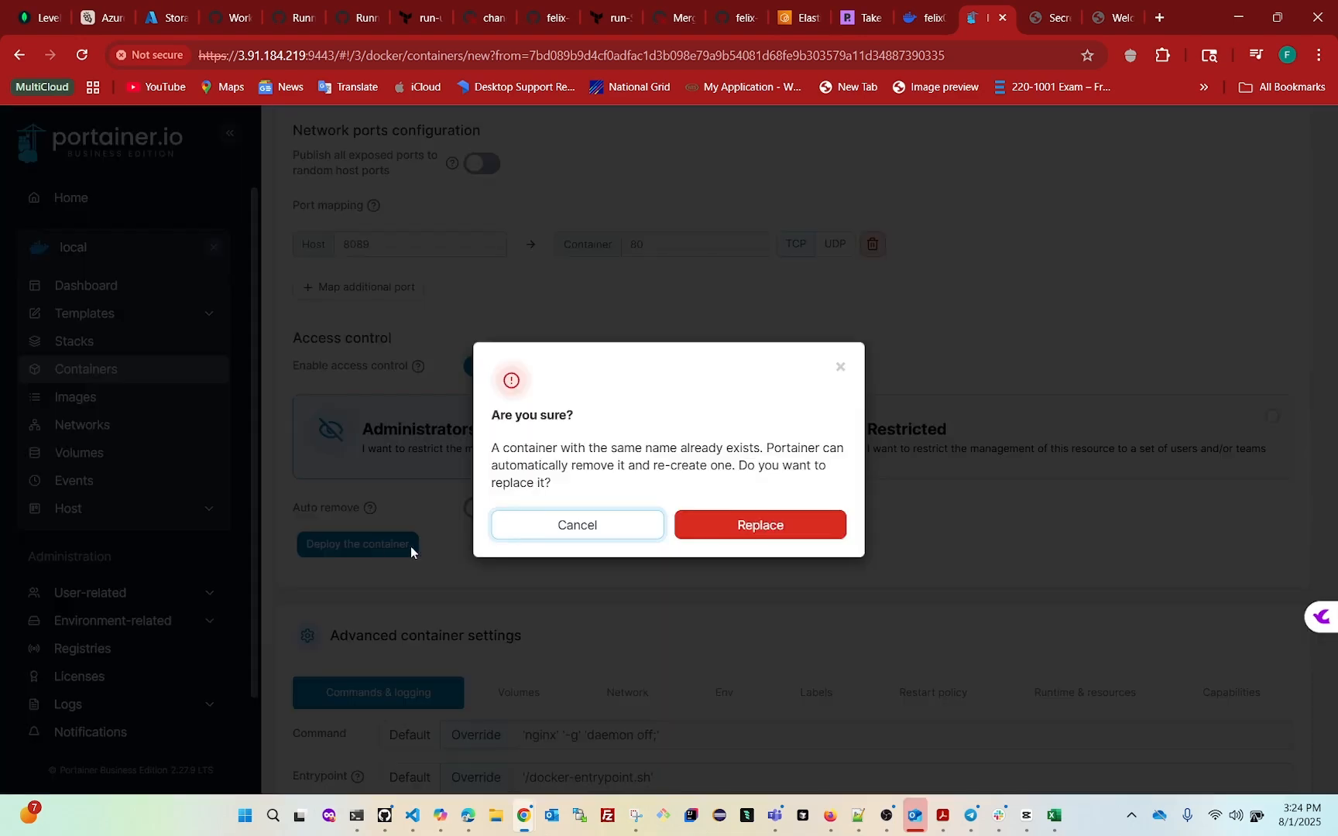
click(766, 531)
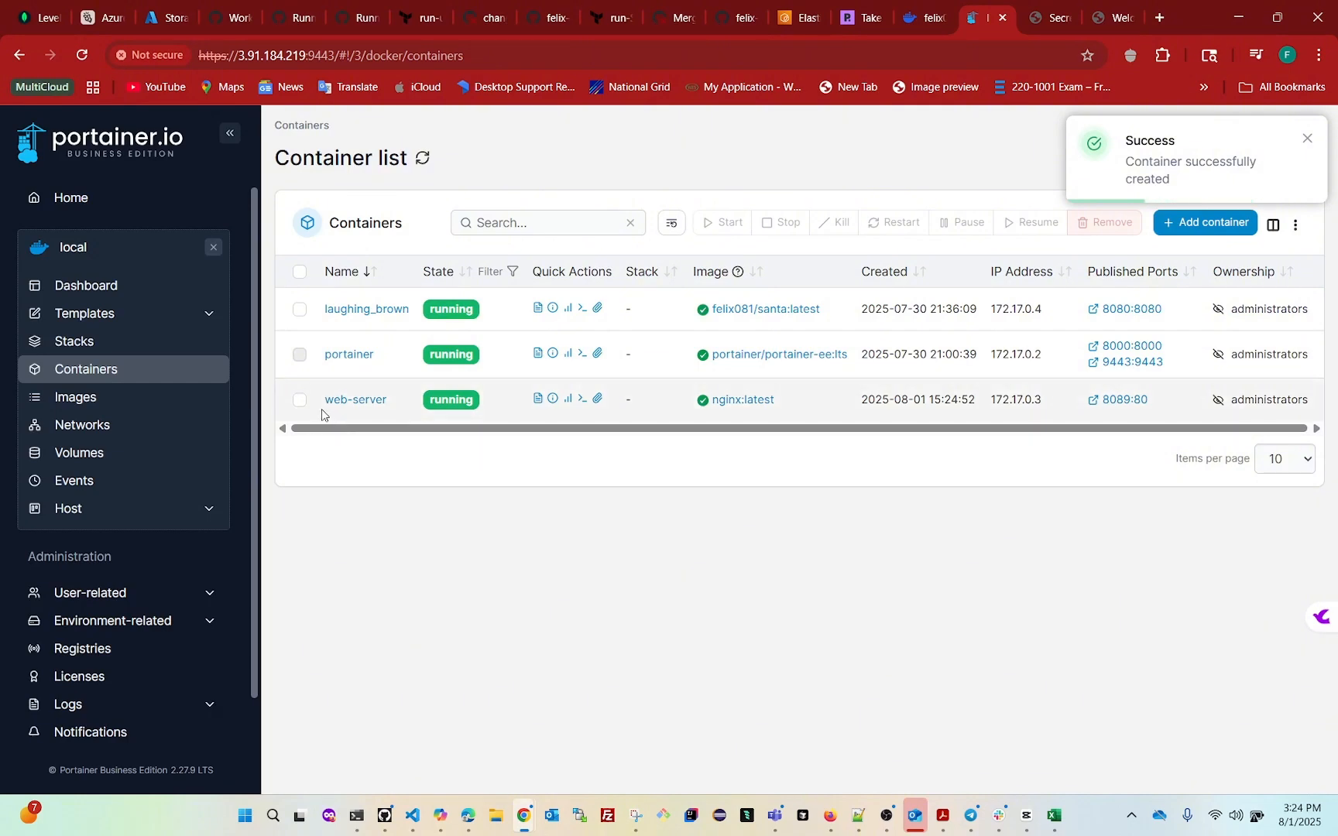
Attach to the recreated web-server container, detach from it, and look over its details page
click(364, 402)
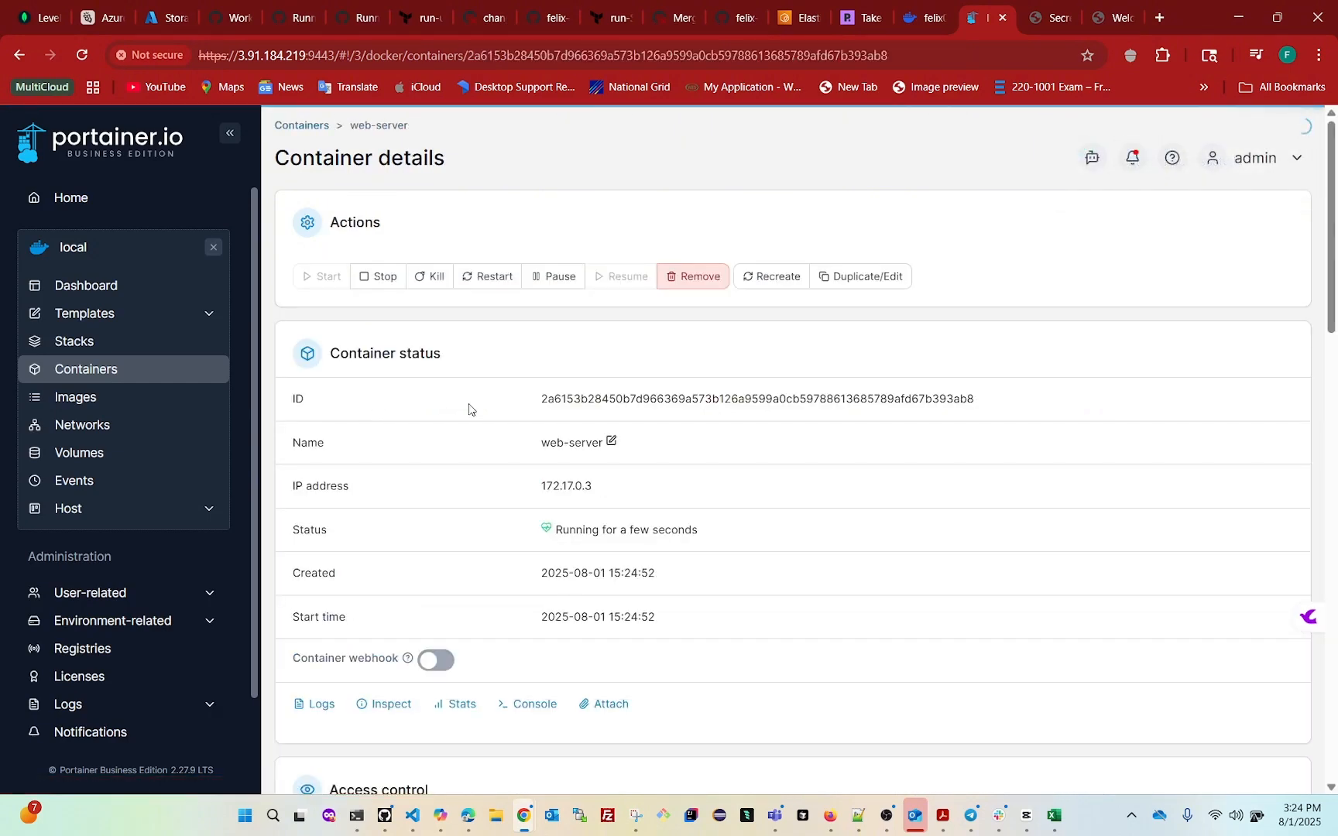
scroll(621, 580, down, 2)
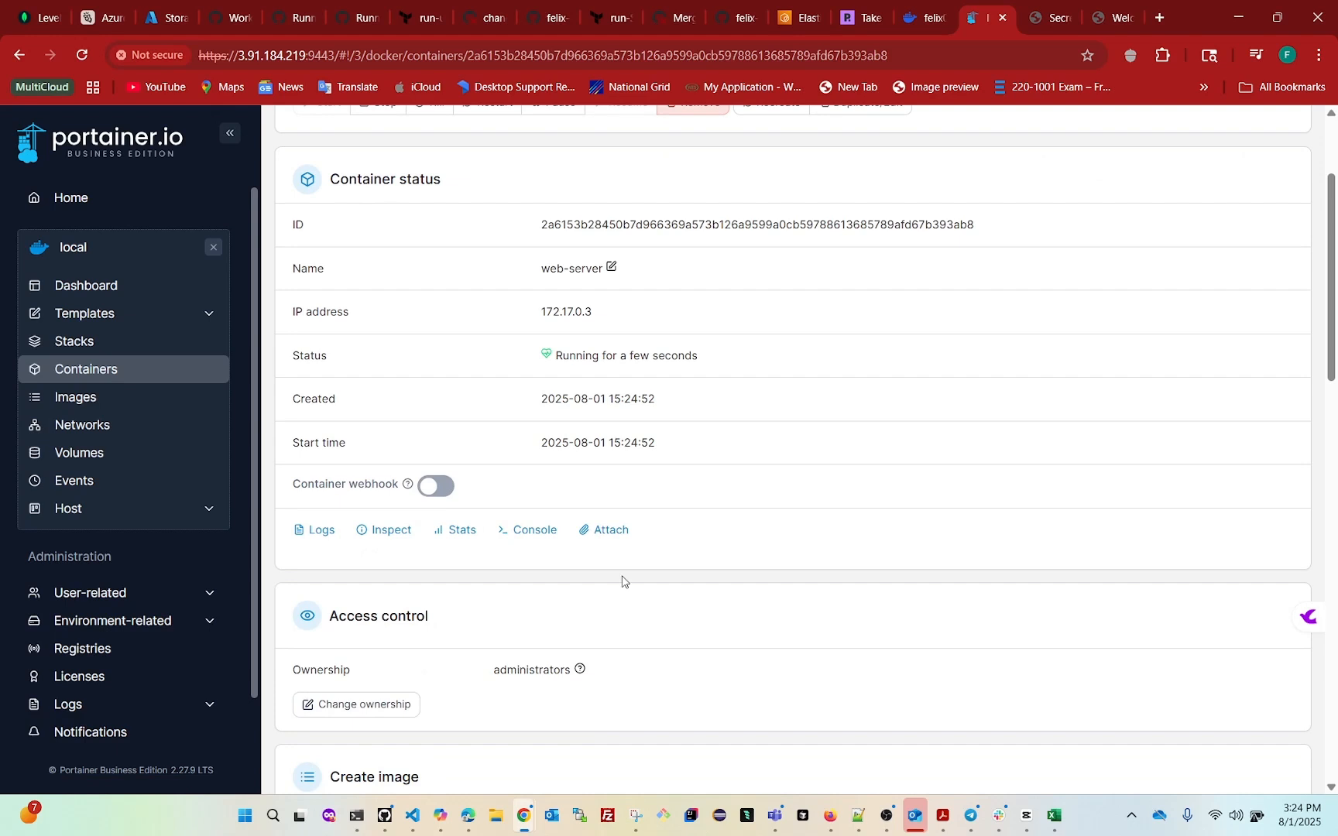
click(611, 530)
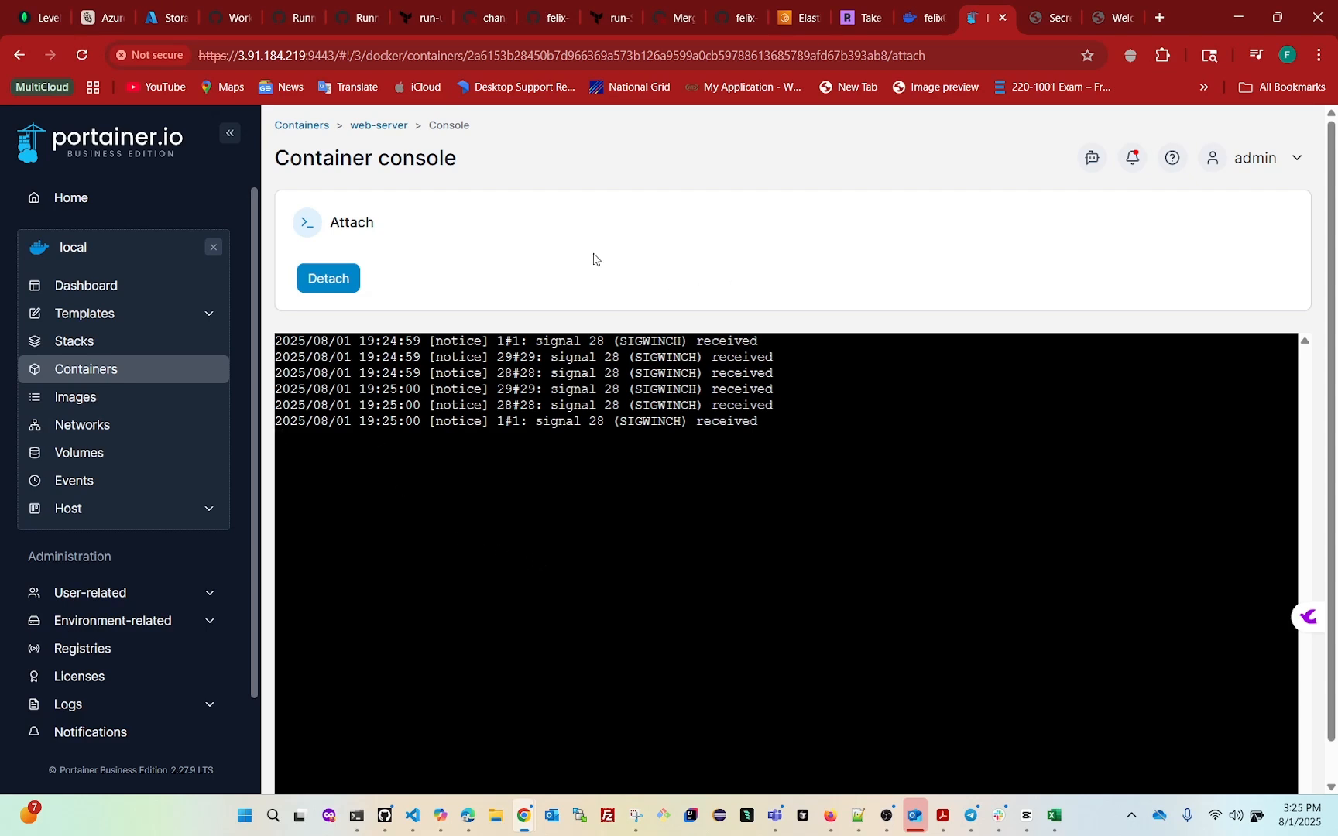
click(336, 289)
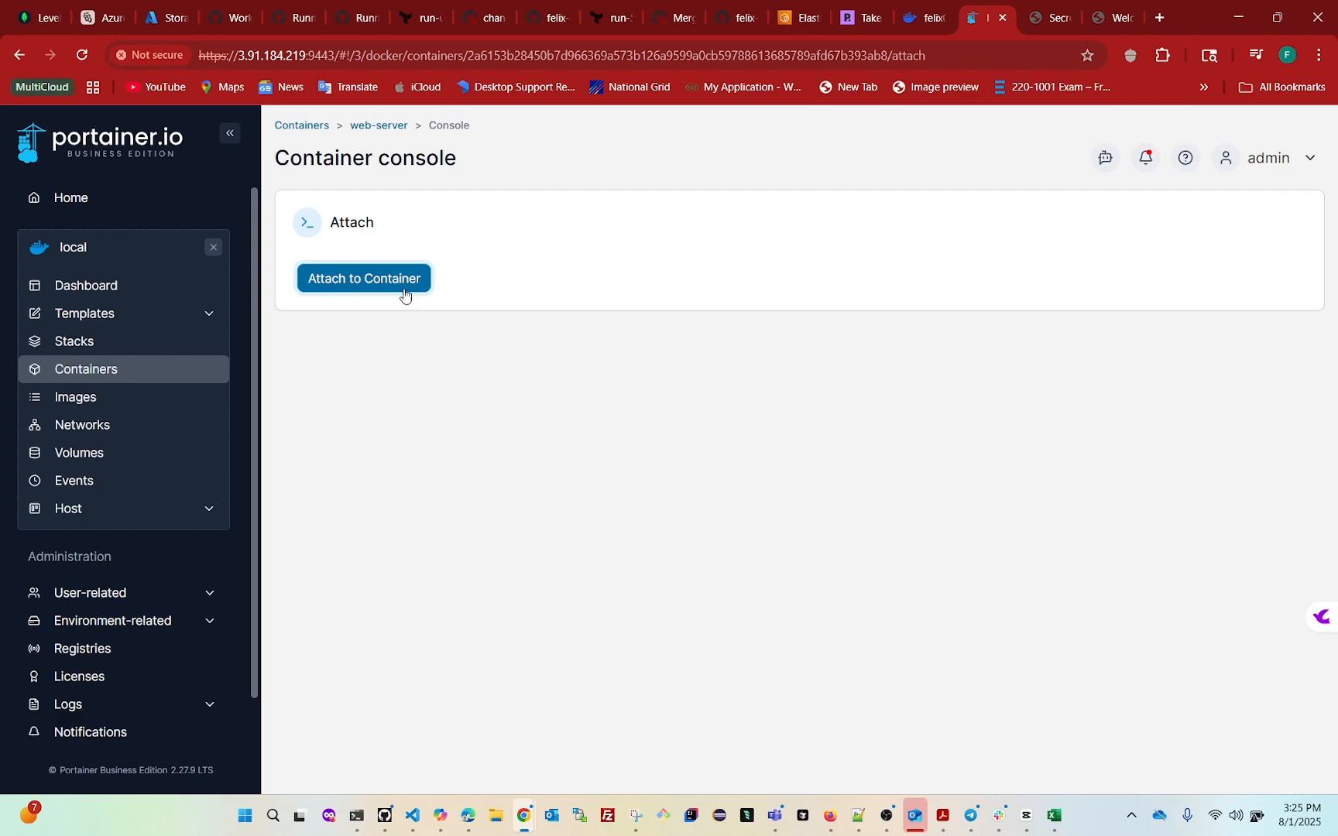
click(373, 126)
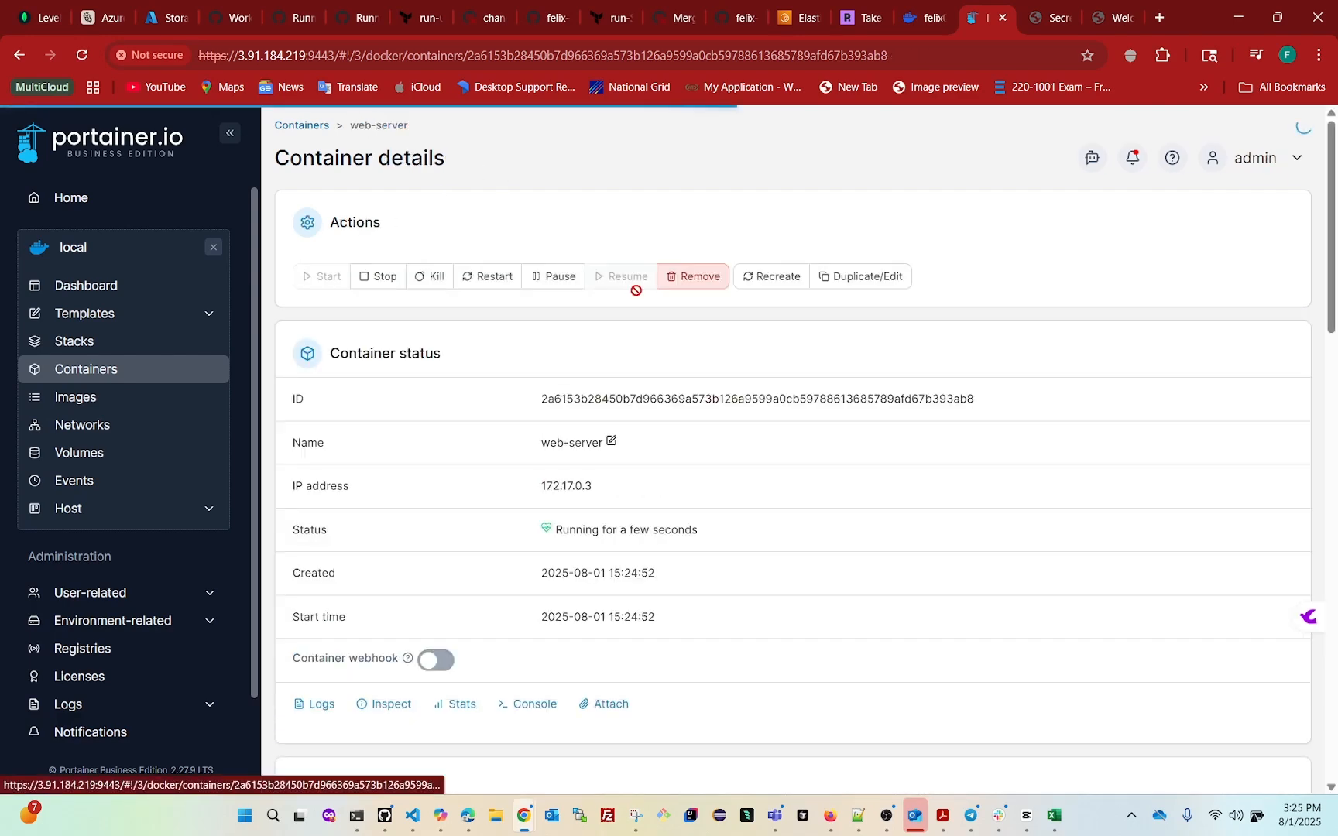
scroll(664, 528, down, 5)
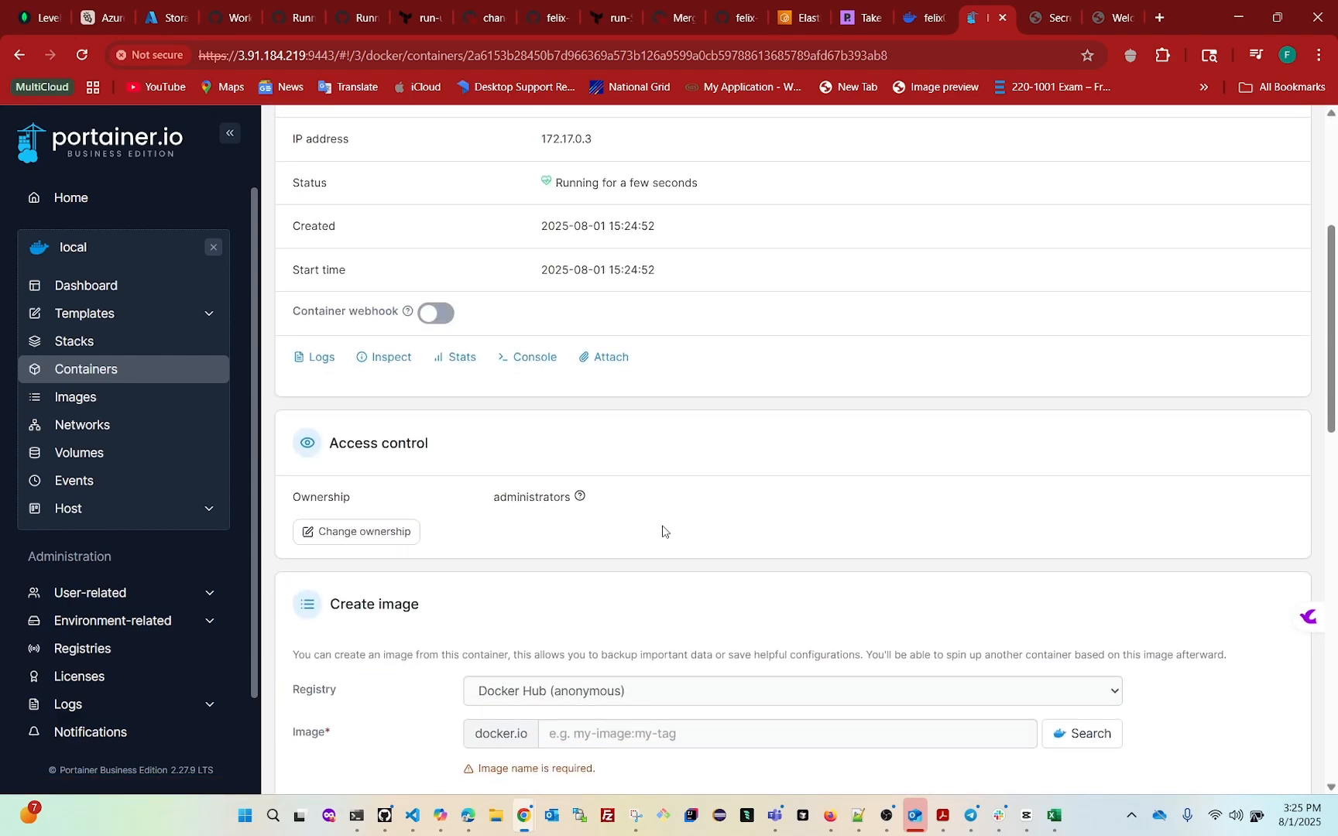
scroll(663, 531, up, 5)
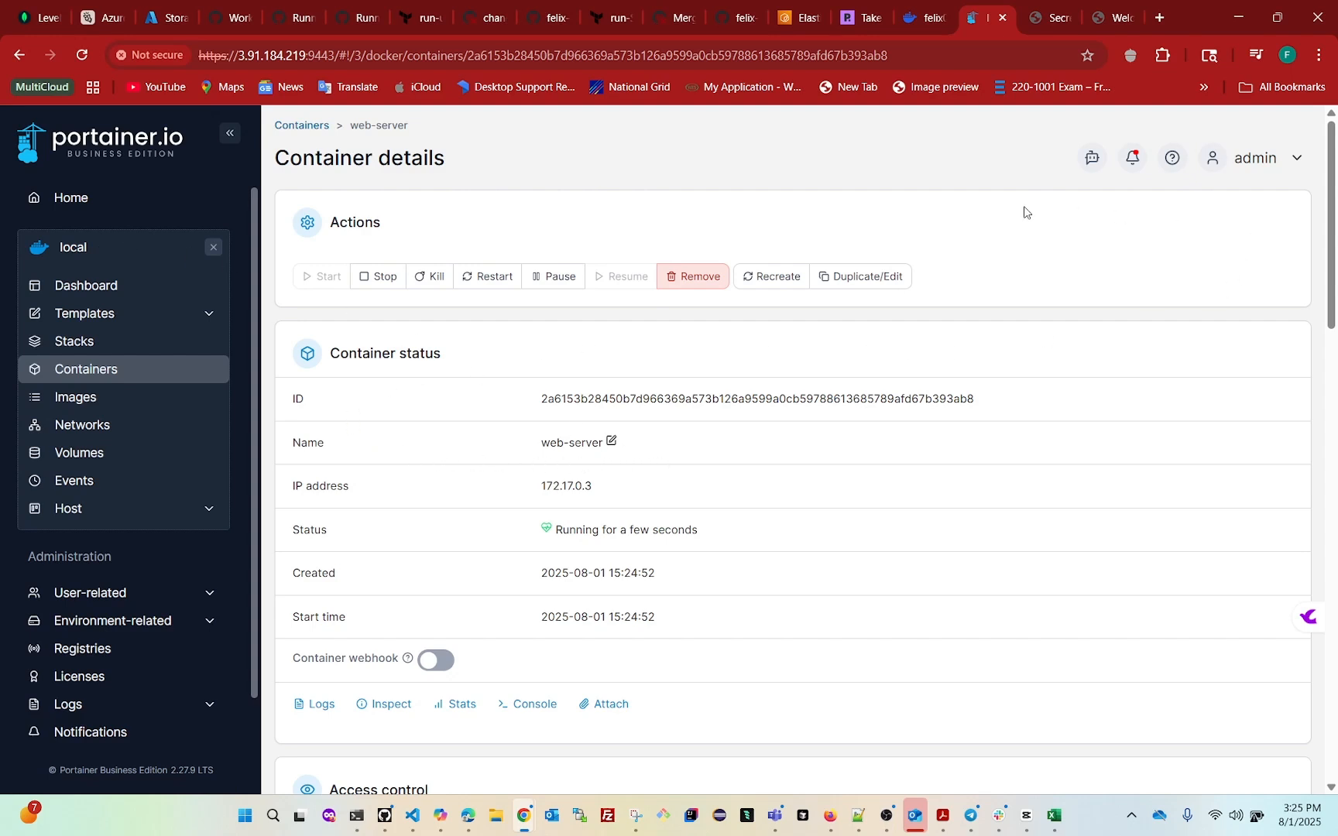
Open the admin account's user settings and change the user theme to Dark Theme
click(1273, 168)
click(1200, 193)
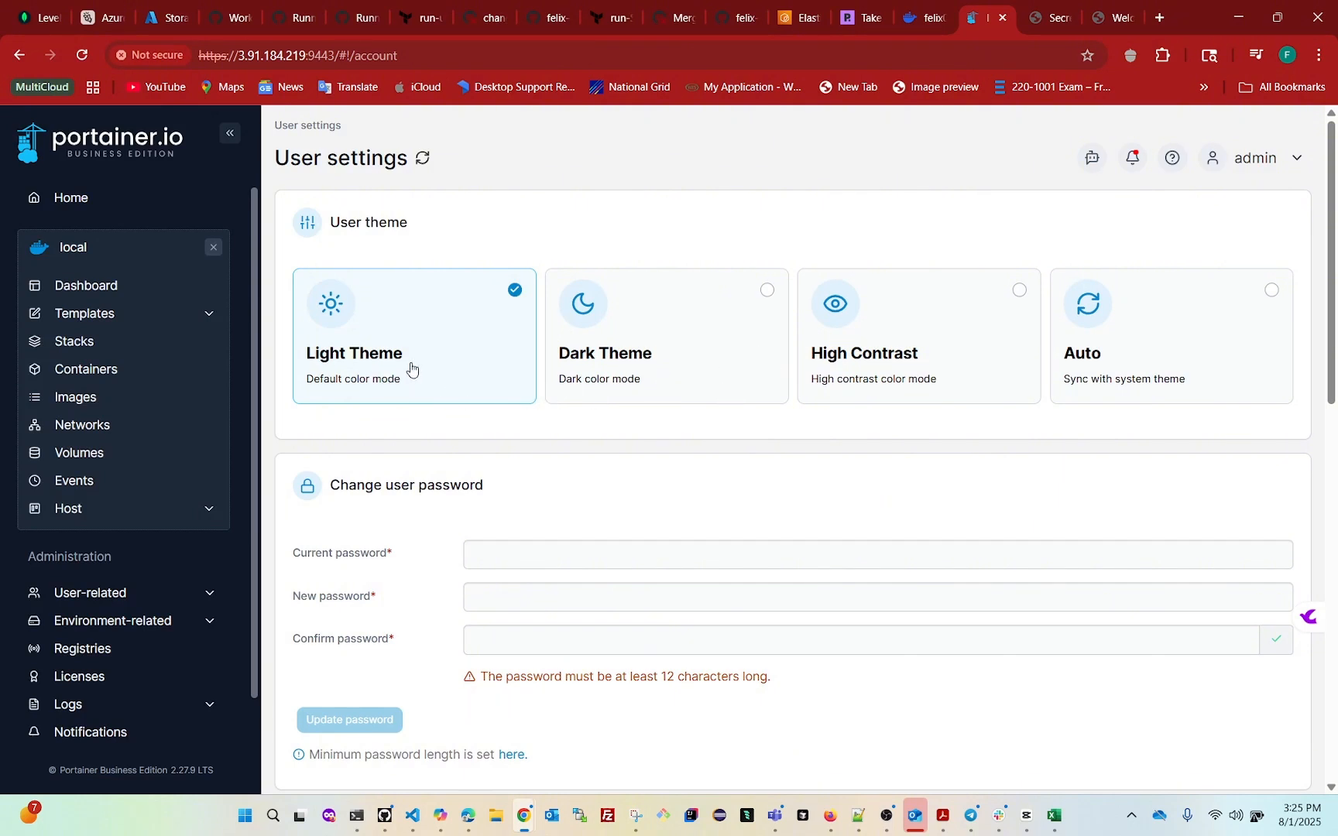
click(640, 371)
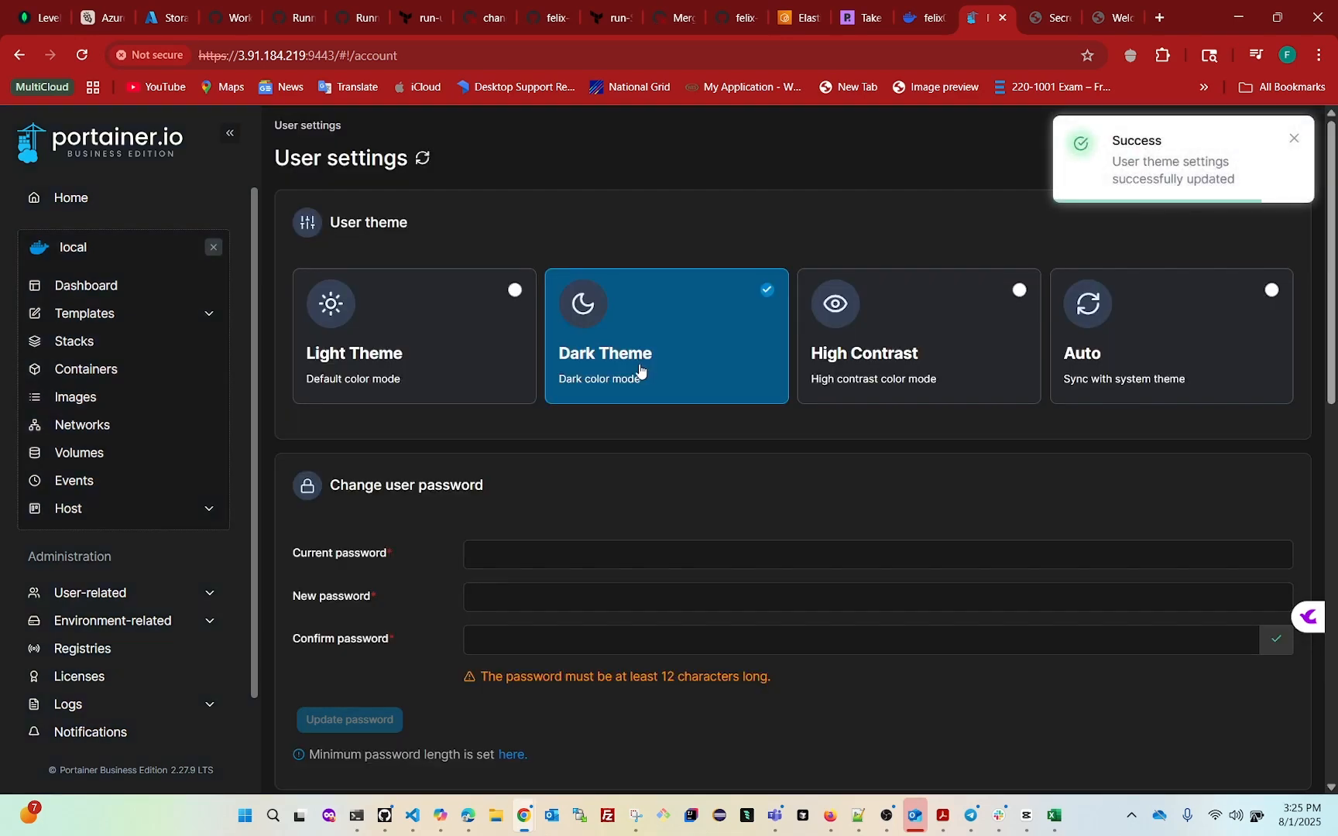
Change the user theme to High Contrast and look over the Change user password form
click(851, 362)
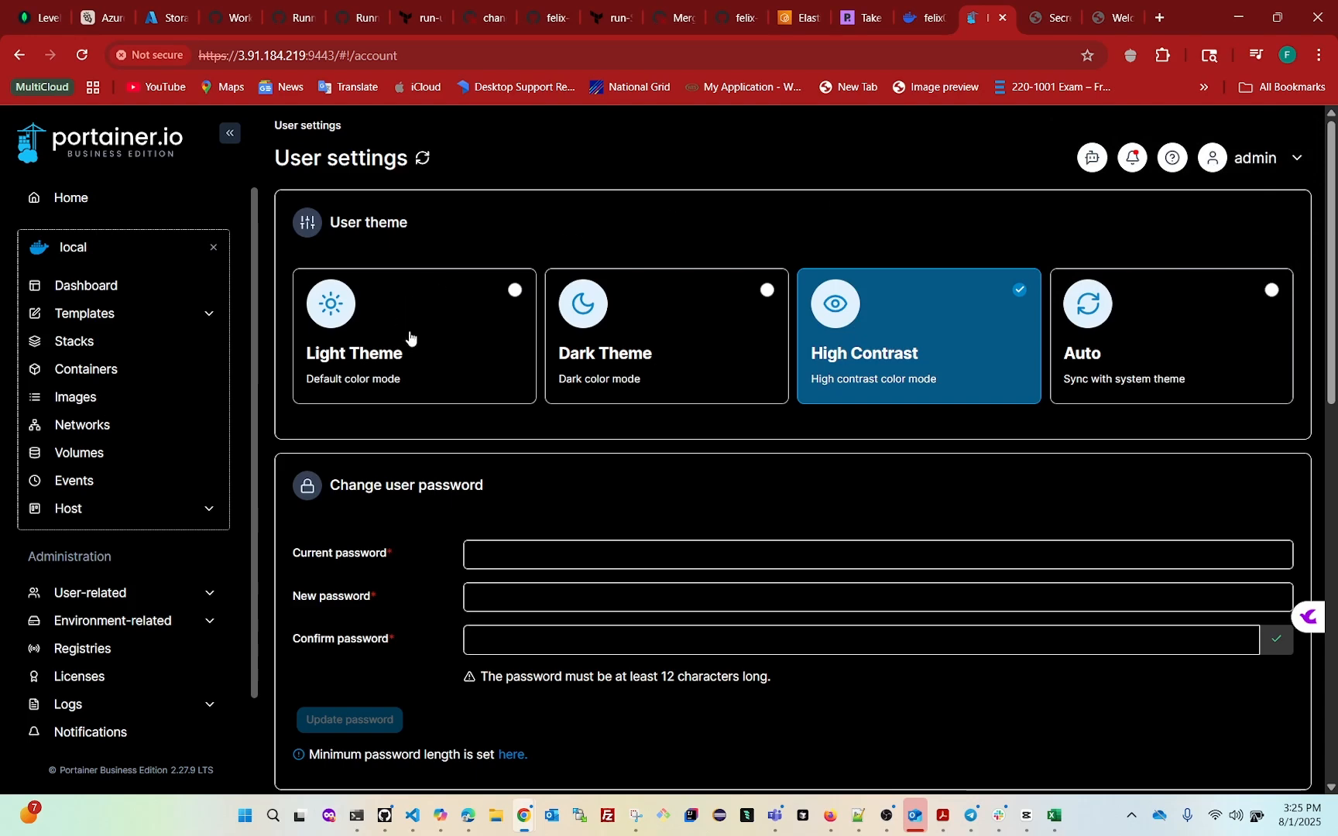
scroll(565, 465, down, 1)
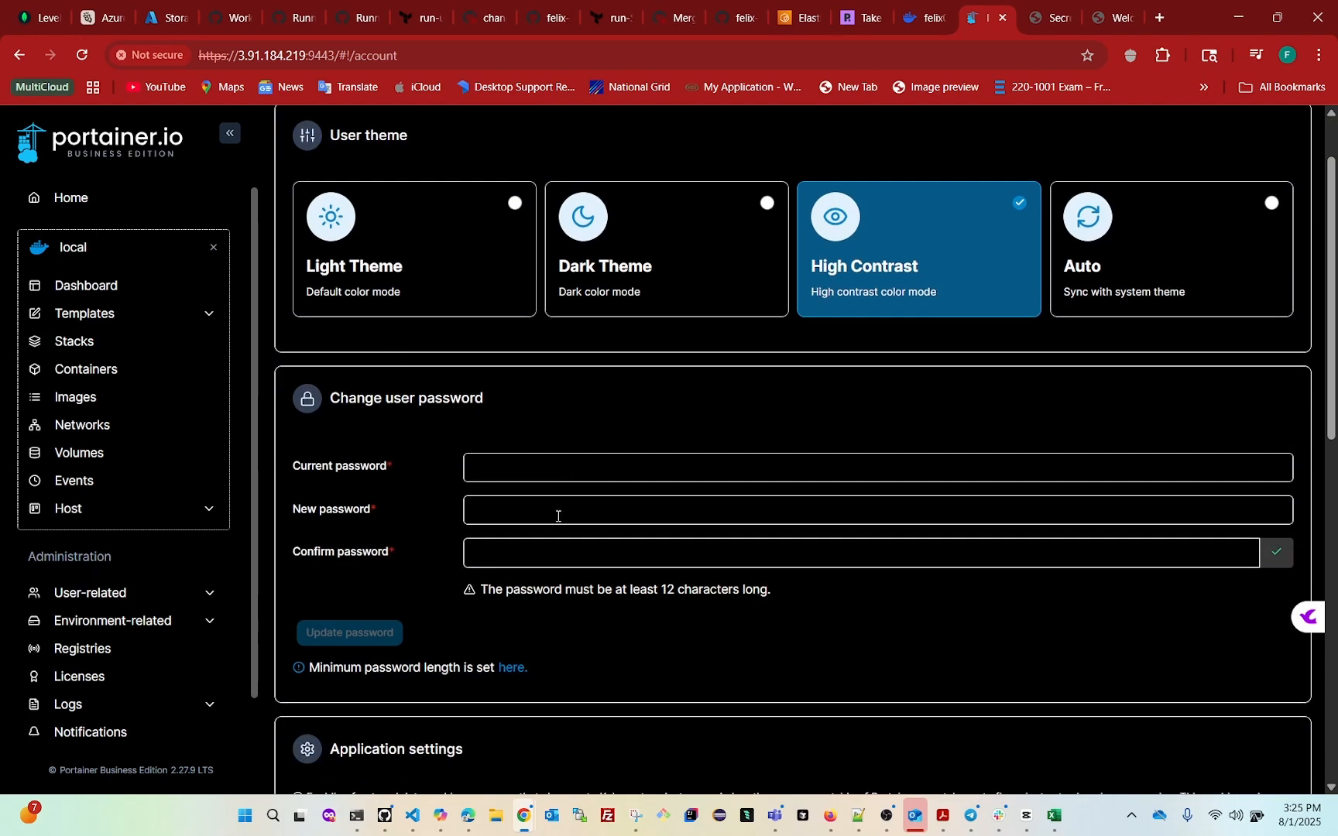
scroll(557, 516, down, 2)
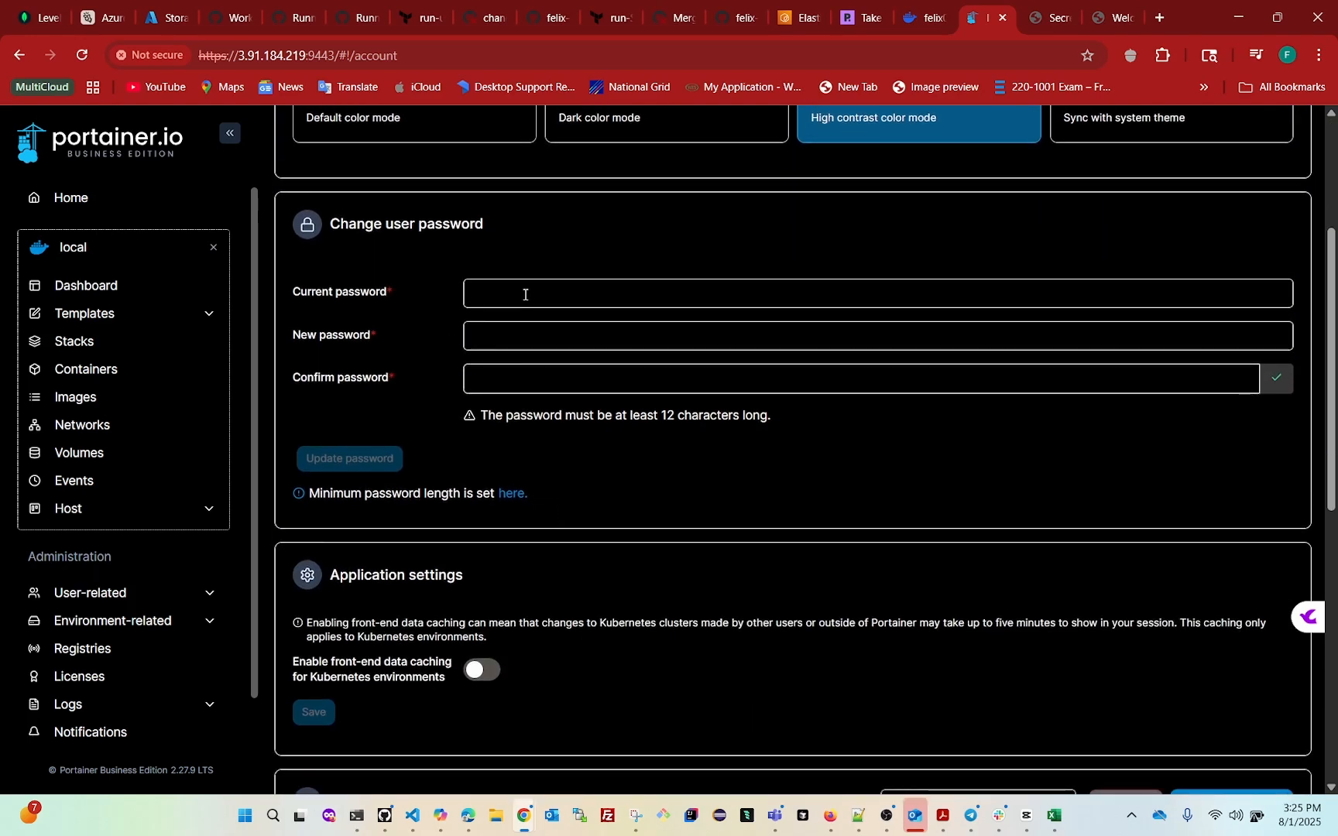
click(525, 295)
click(525, 337)
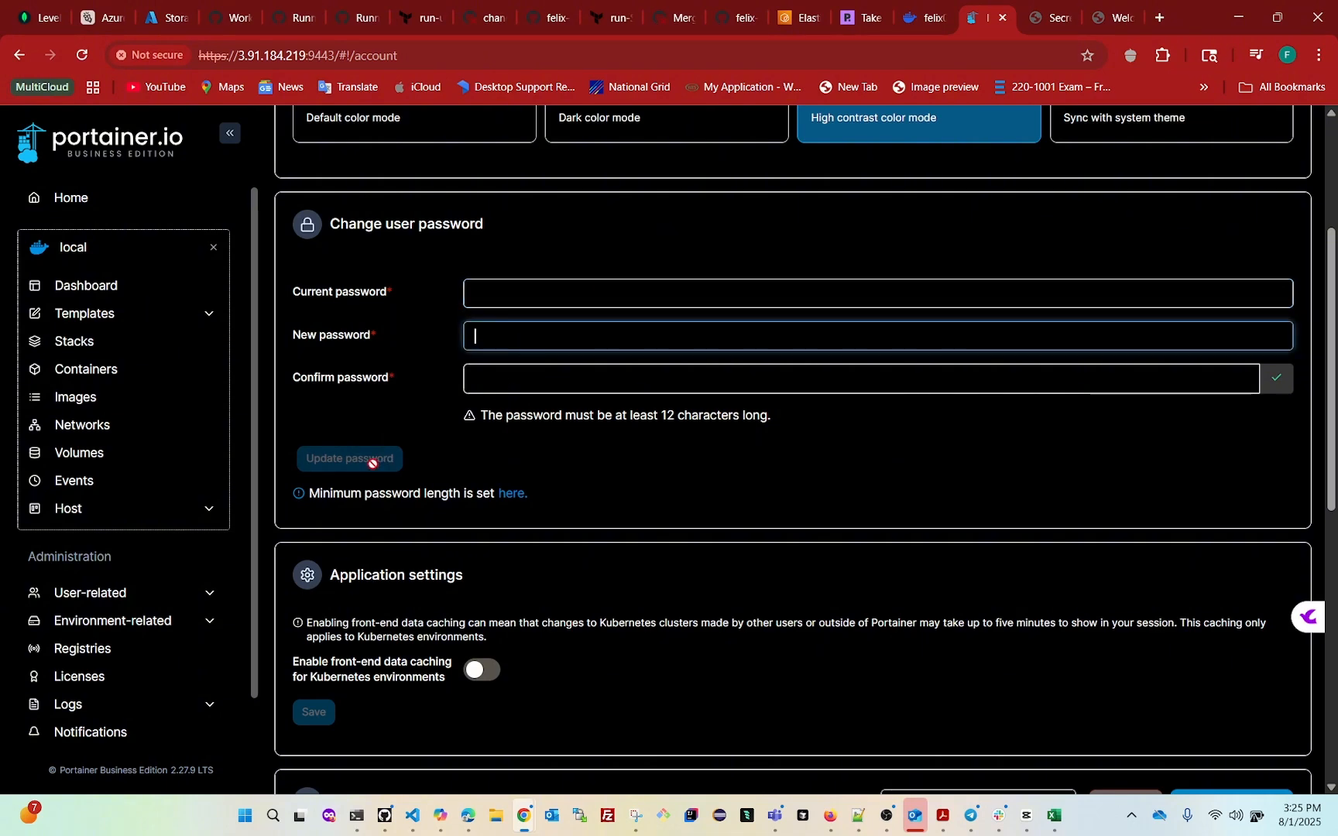
Examine the Application settings, Access tokens, Git credentials and Helm repositories sections of the user settings
scroll(494, 472, down, 2)
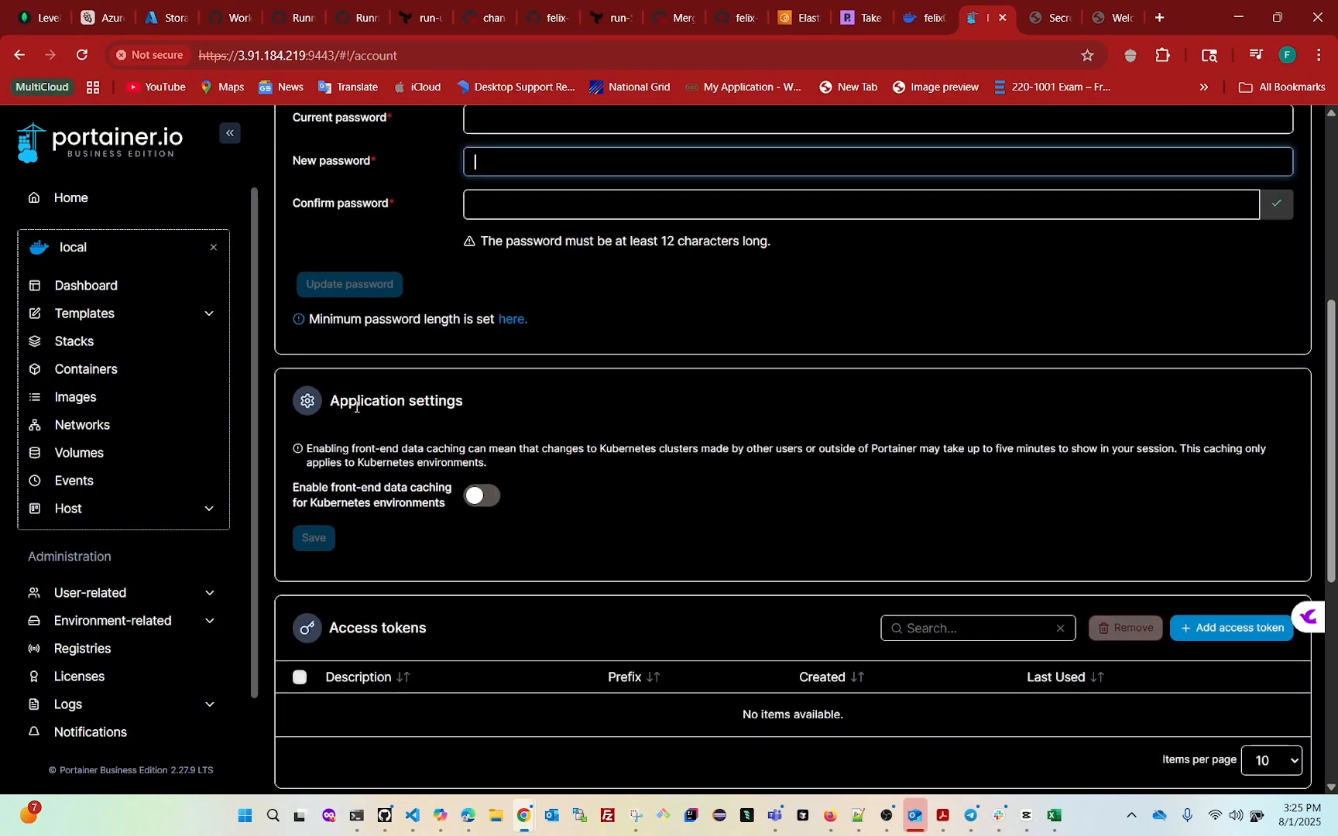
scroll(486, 515, down, 4)
scroll(487, 522, down, 2)
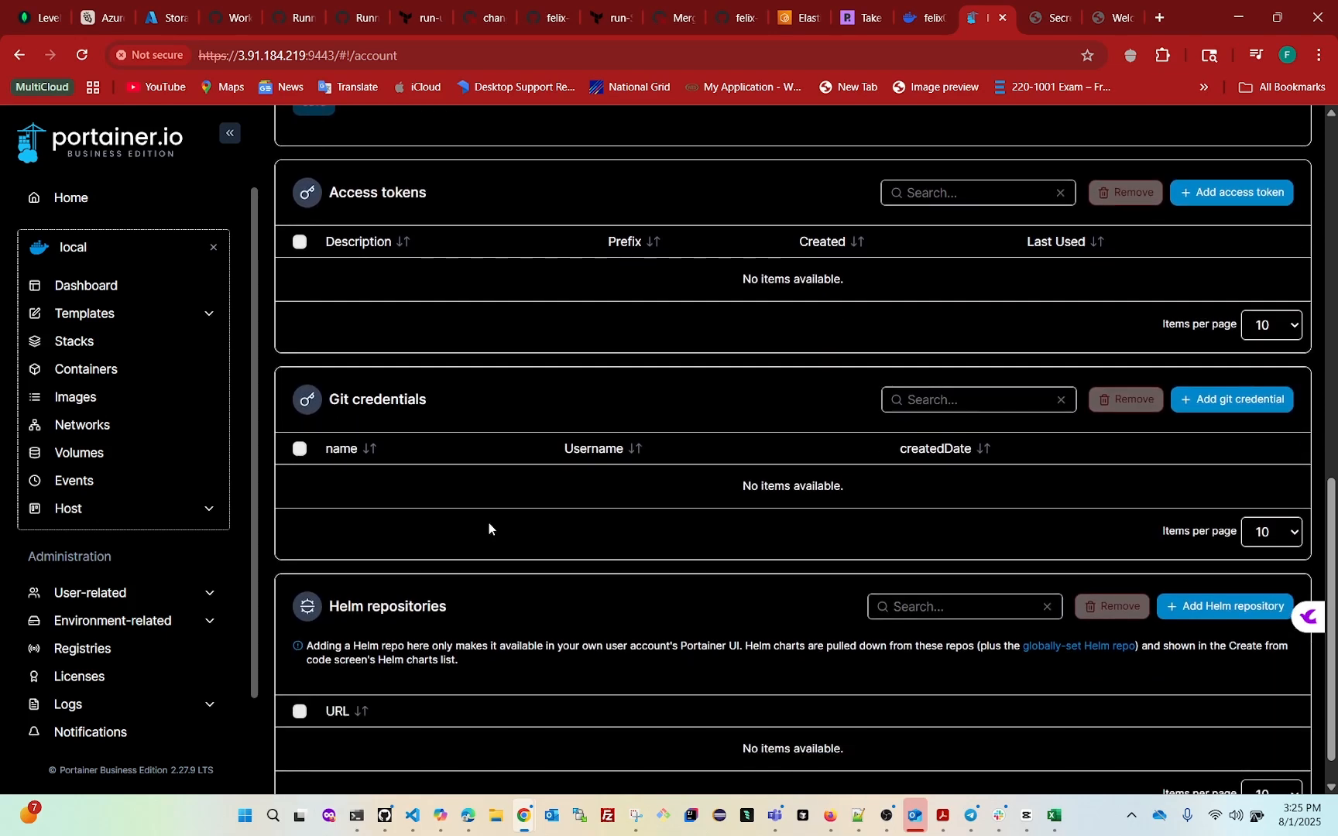
scroll(487, 522, up, 1)
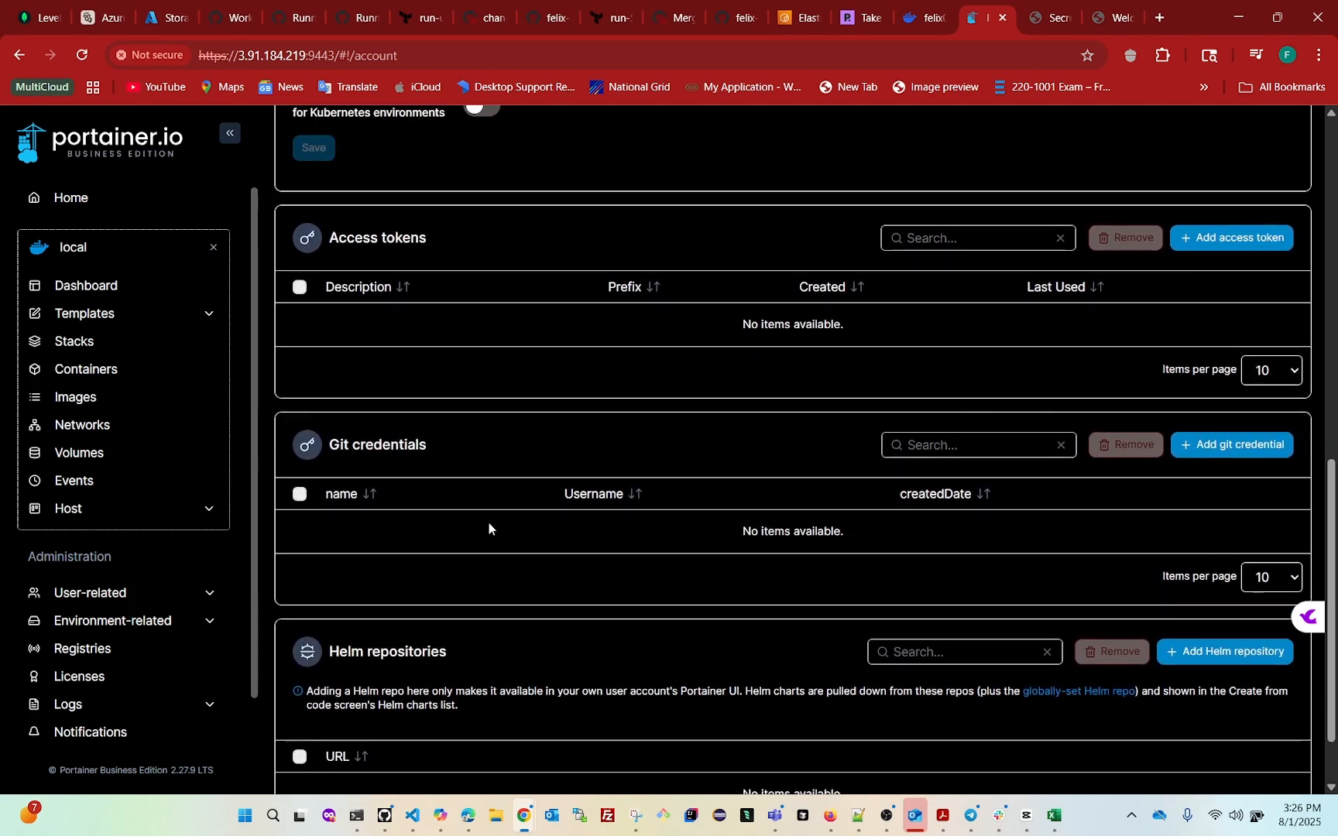
scroll(487, 523, up, 2)
scroll(487, 522, down, 3)
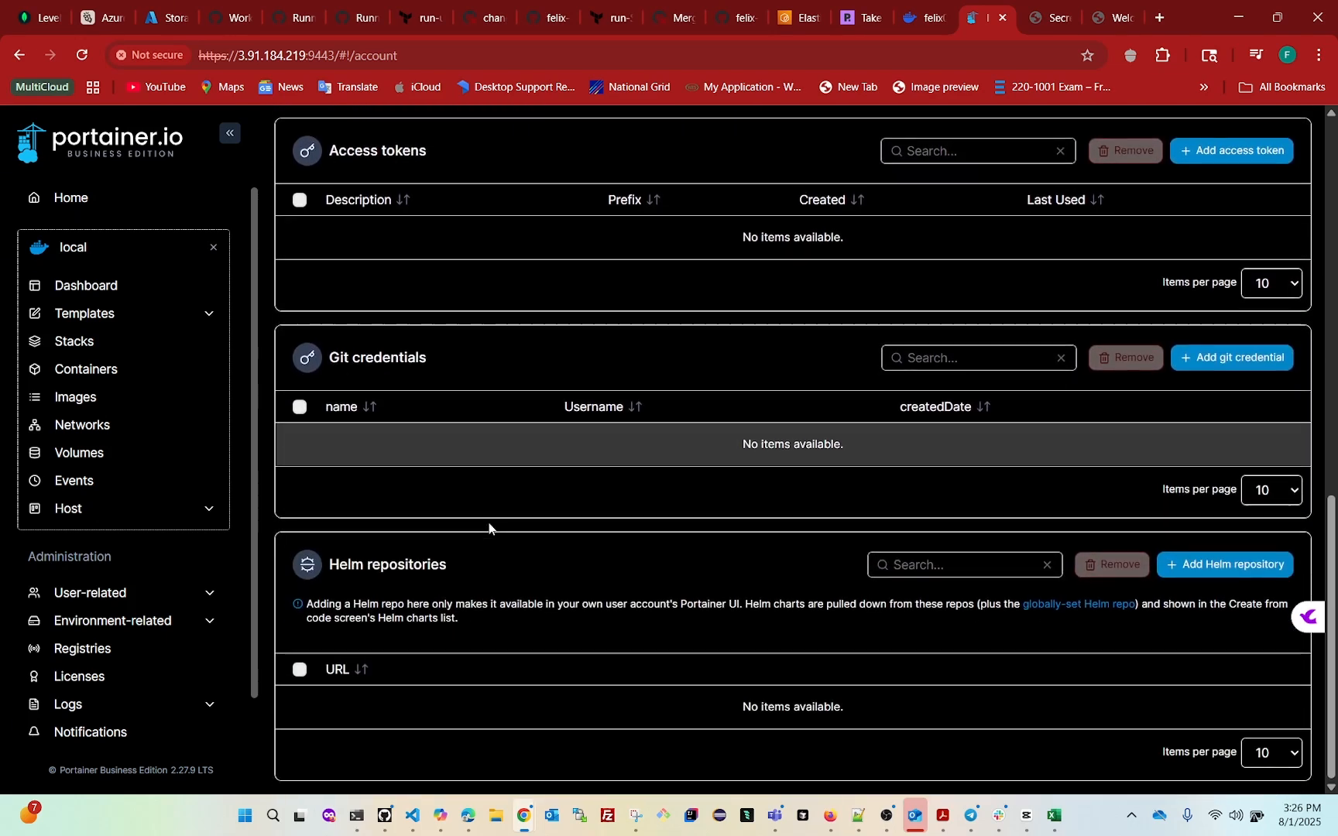
drag(333, 363, 429, 361)
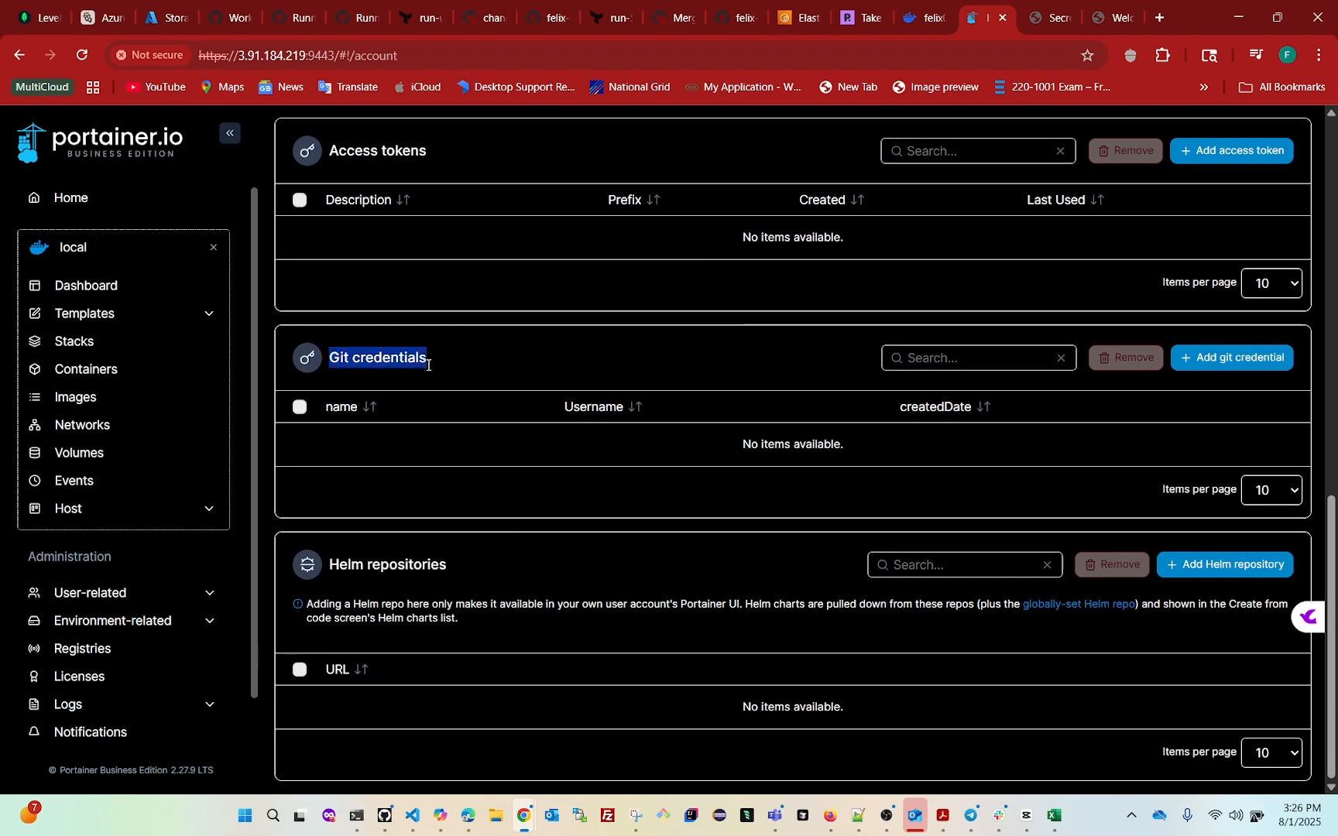
click(438, 363)
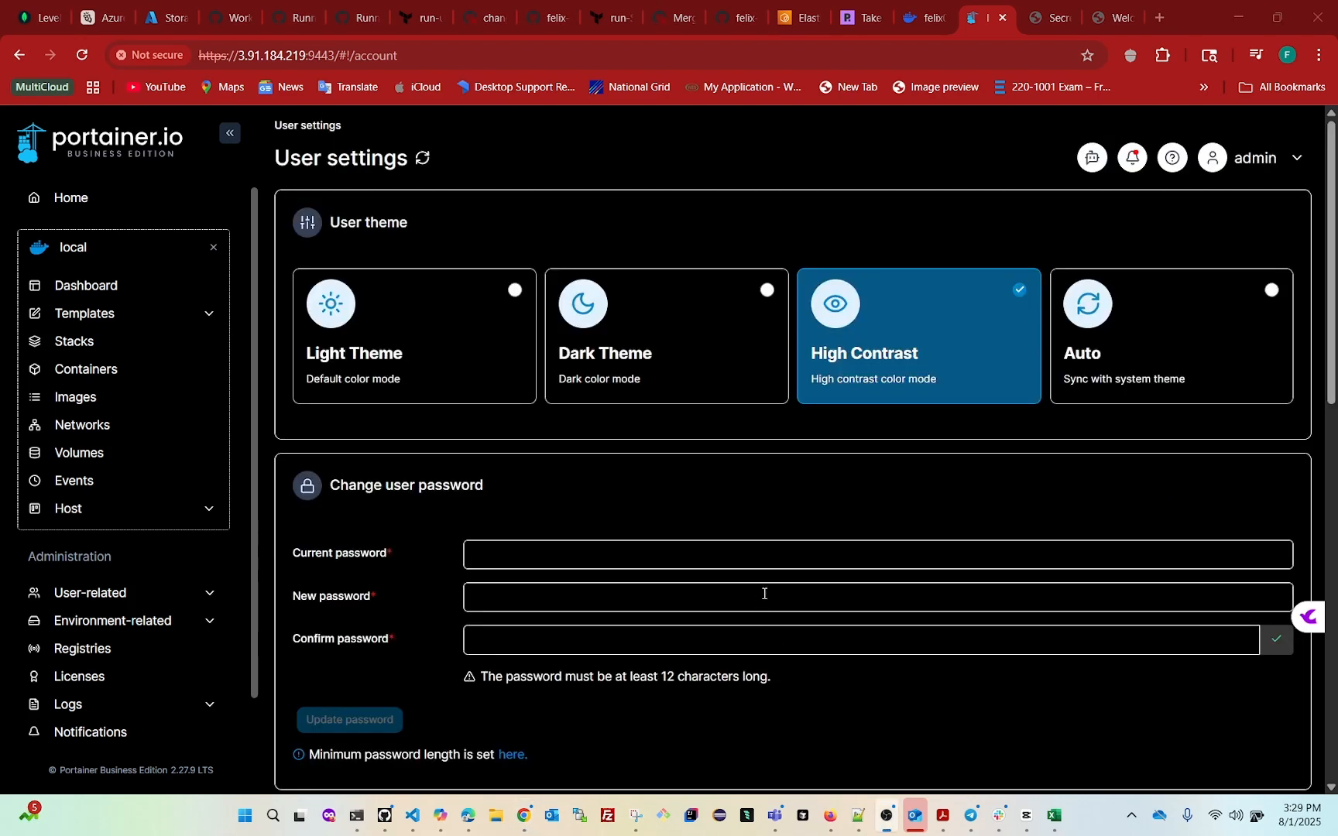
Remove the unused frontend, web_app:v38, nextcloudapp, cloudmart-frontend and both online-book-store images from the image list
click(76, 404)
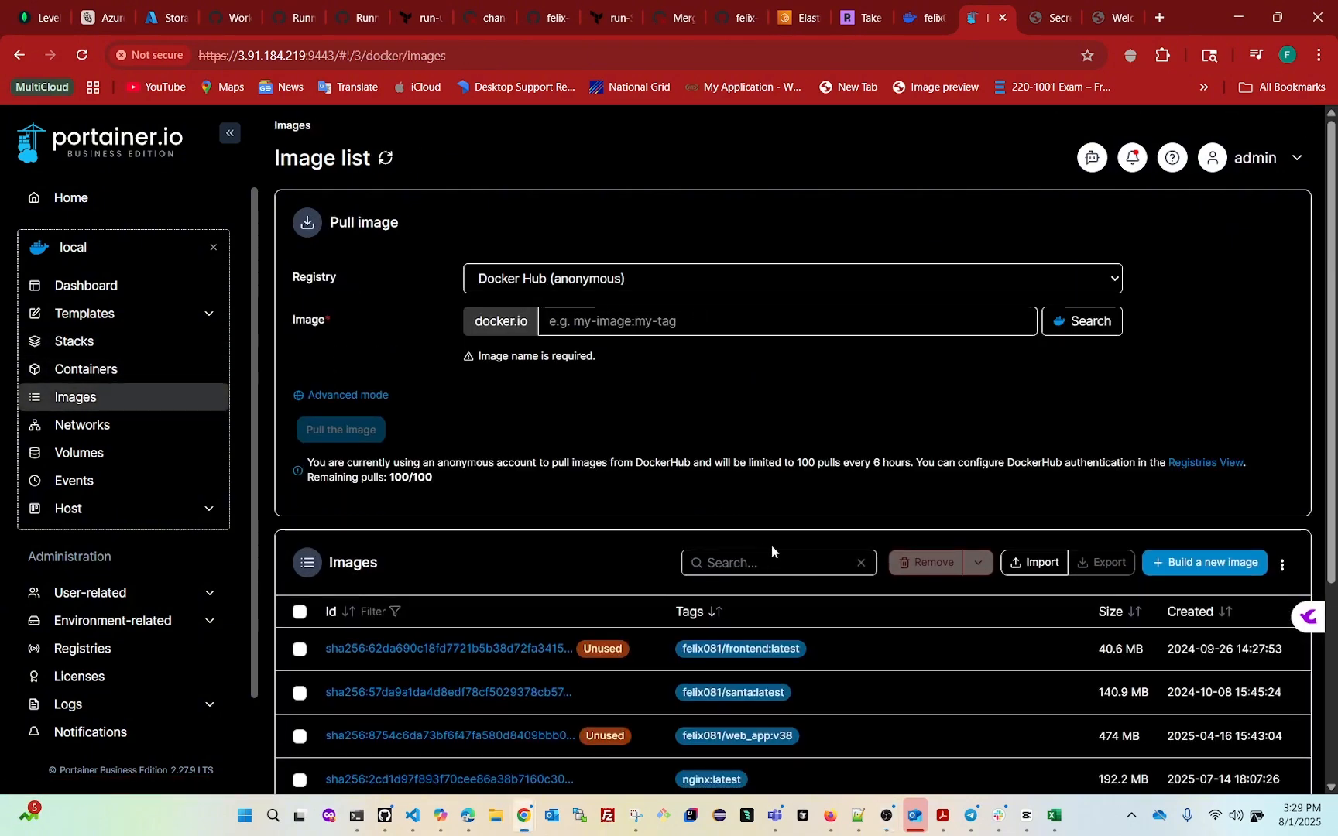
scroll(631, 544, down, 3)
scroll(631, 550, down, 1)
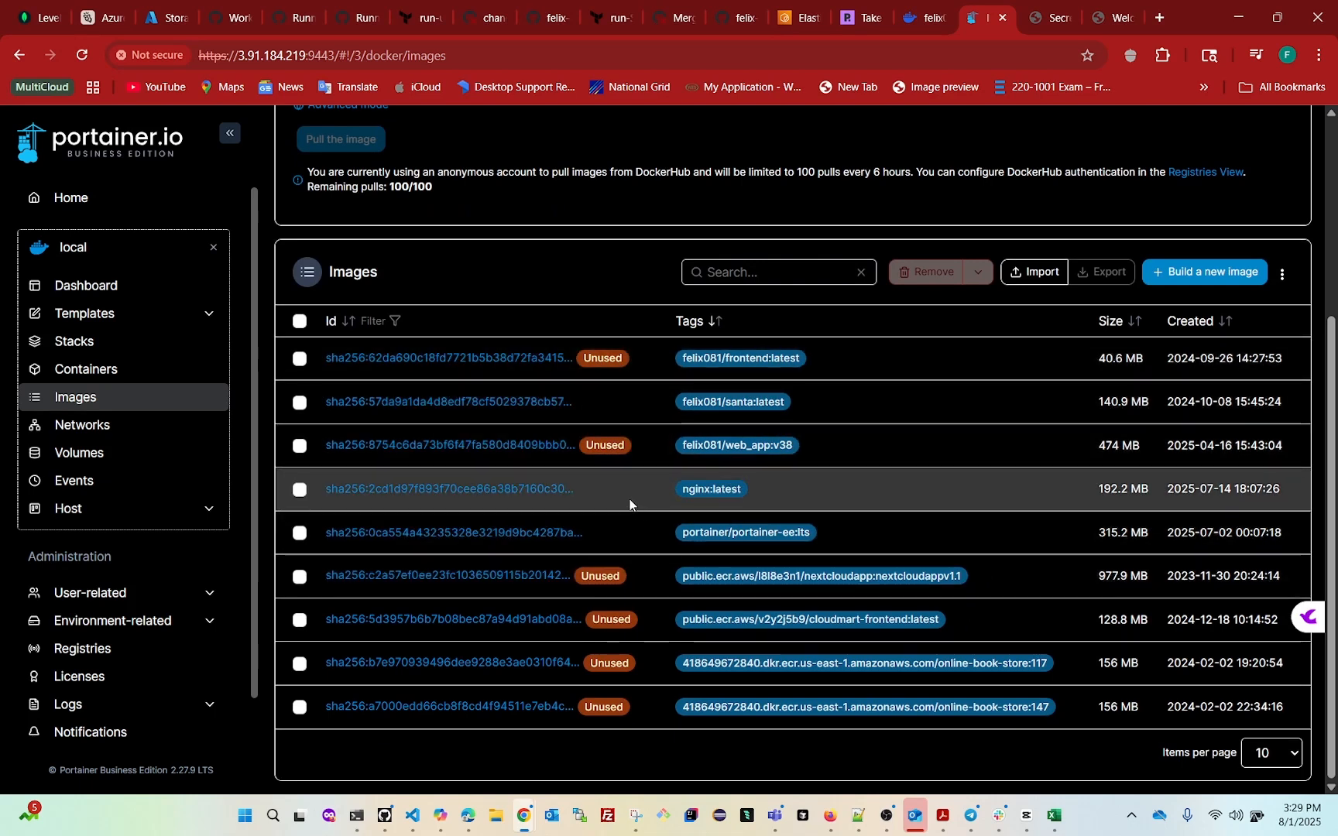
click(299, 359)
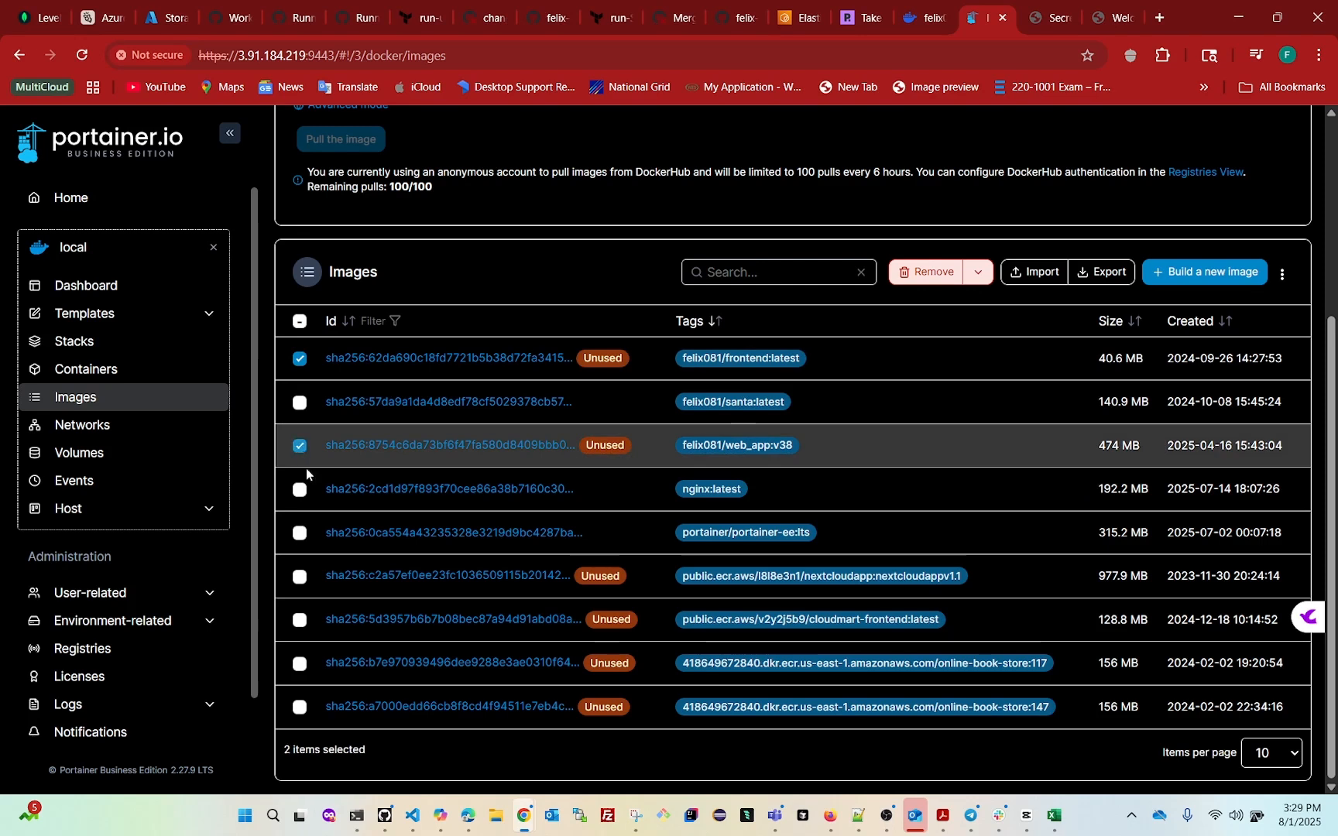
click(299, 577)
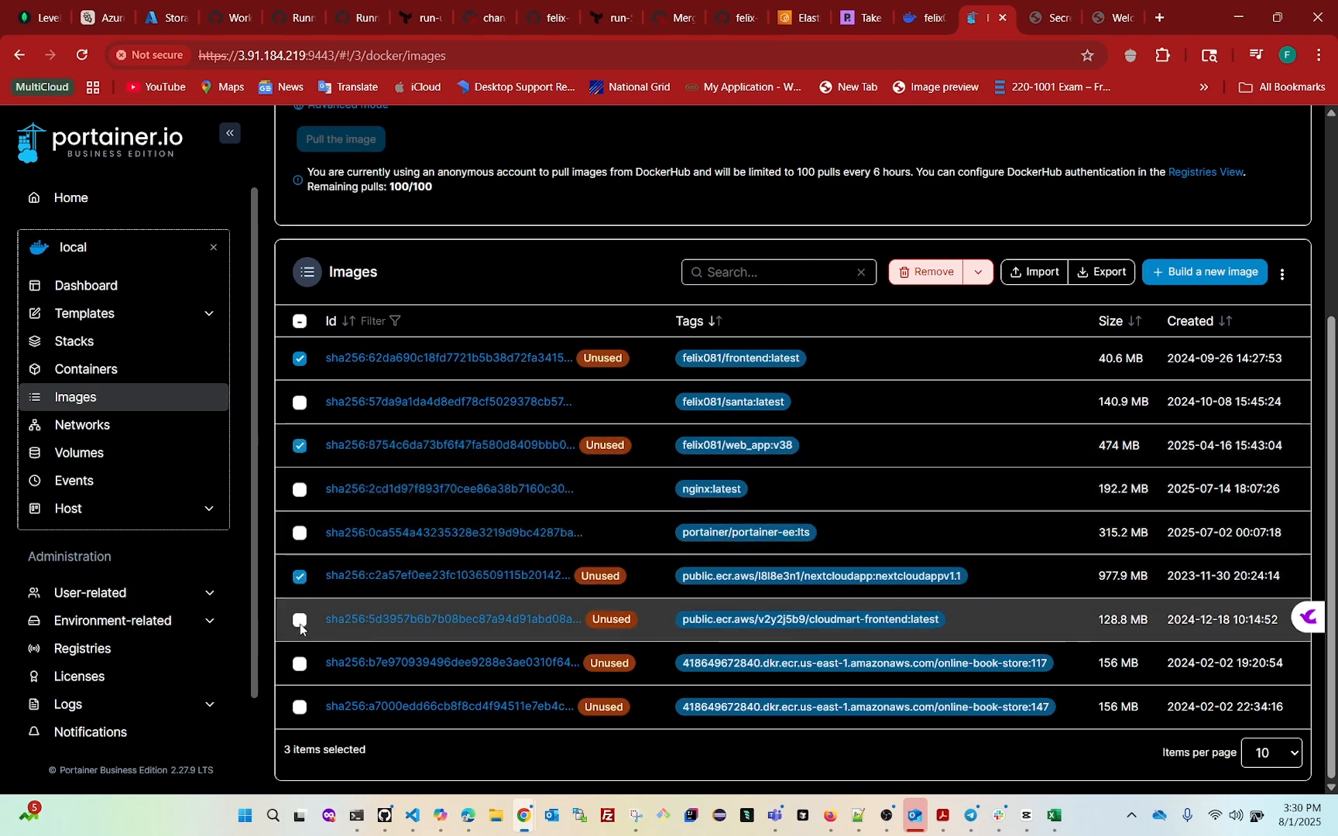
click(299, 621)
click(298, 664)
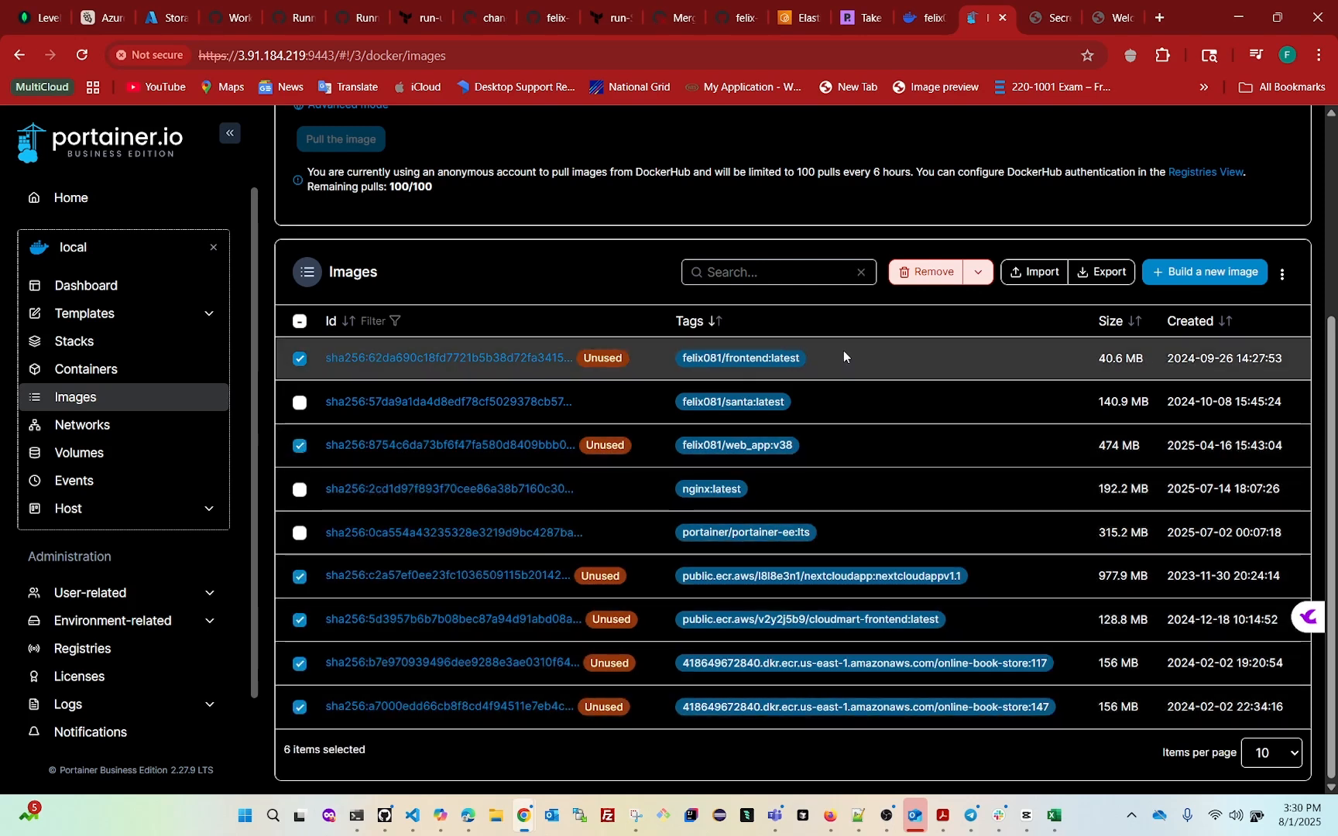
click(925, 275)
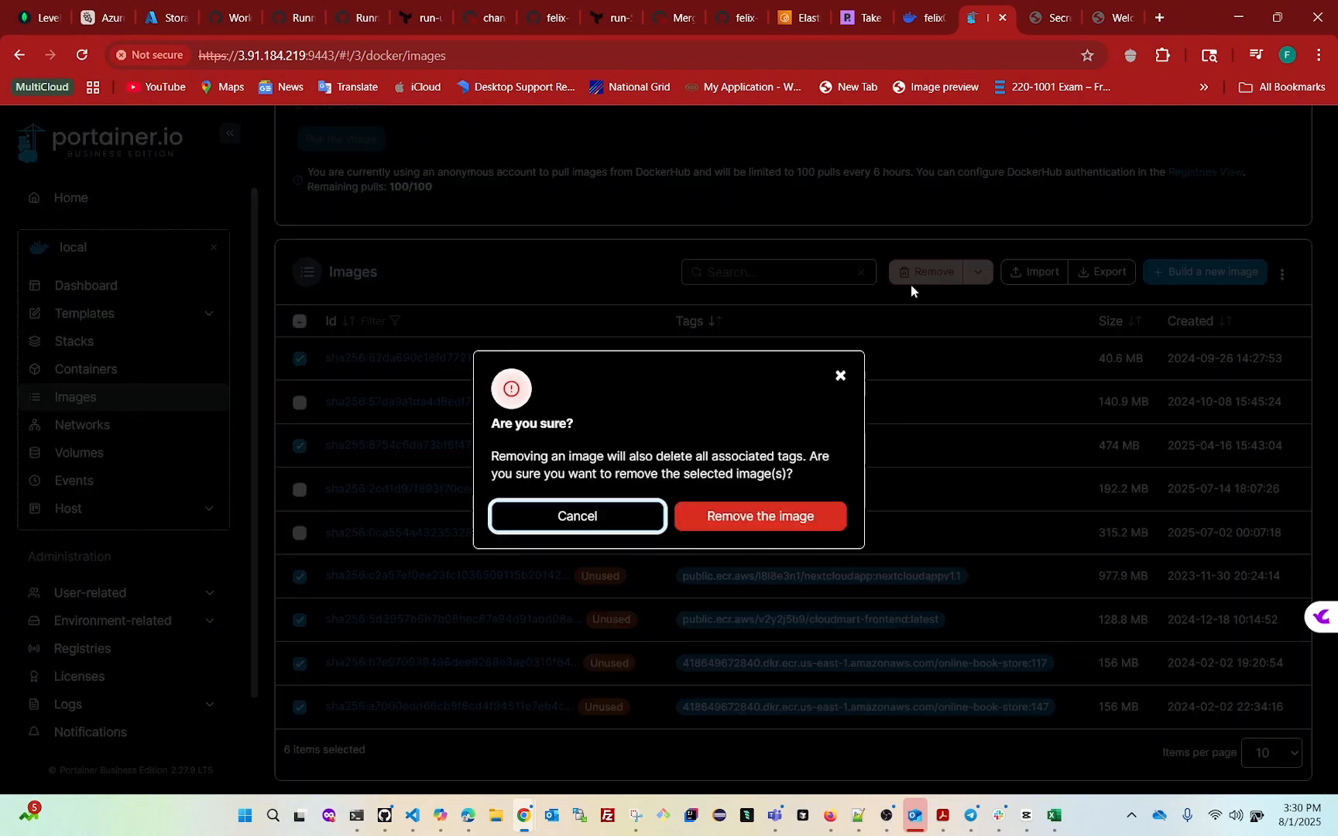
click(760, 520)
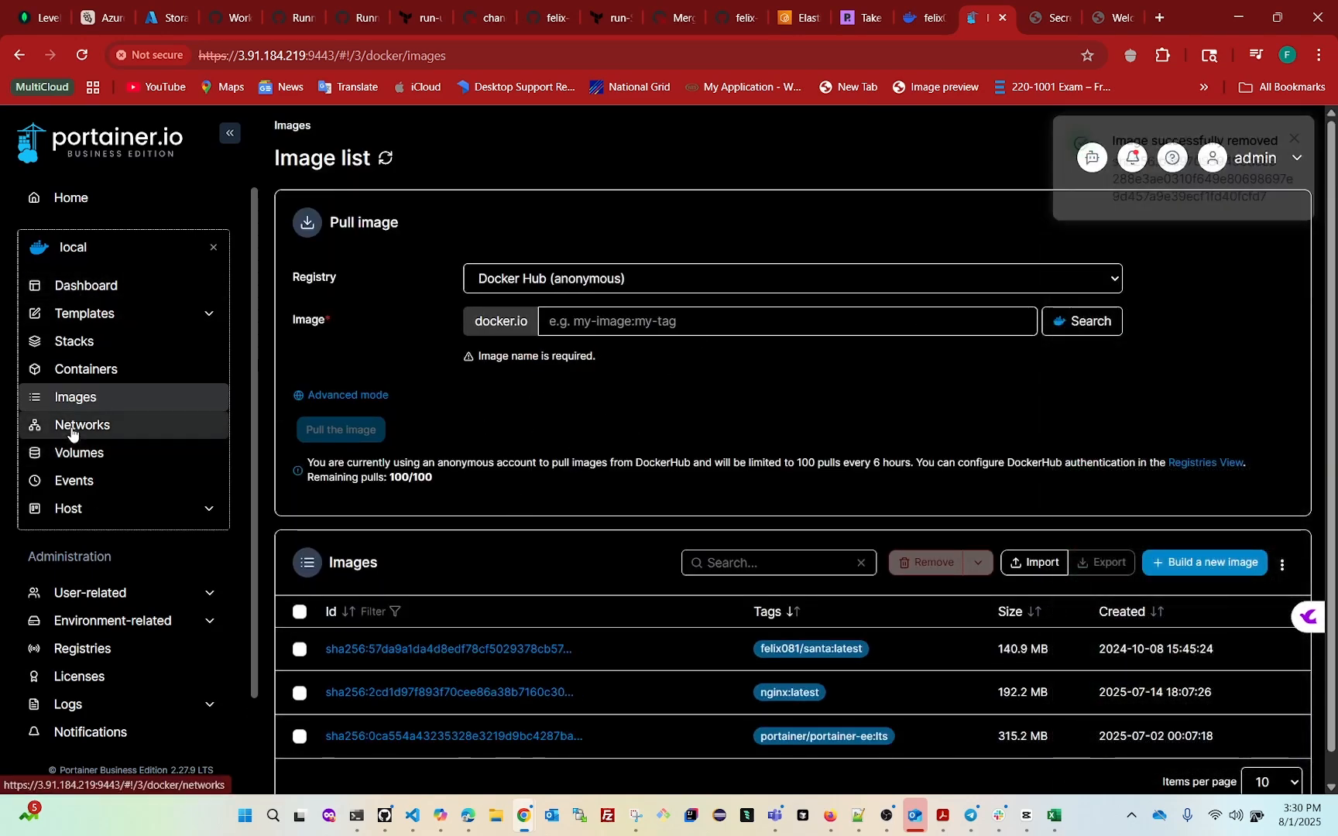
View the network list, then remove the unused volume listed below portainer_data and confirm the removal
click(71, 430)
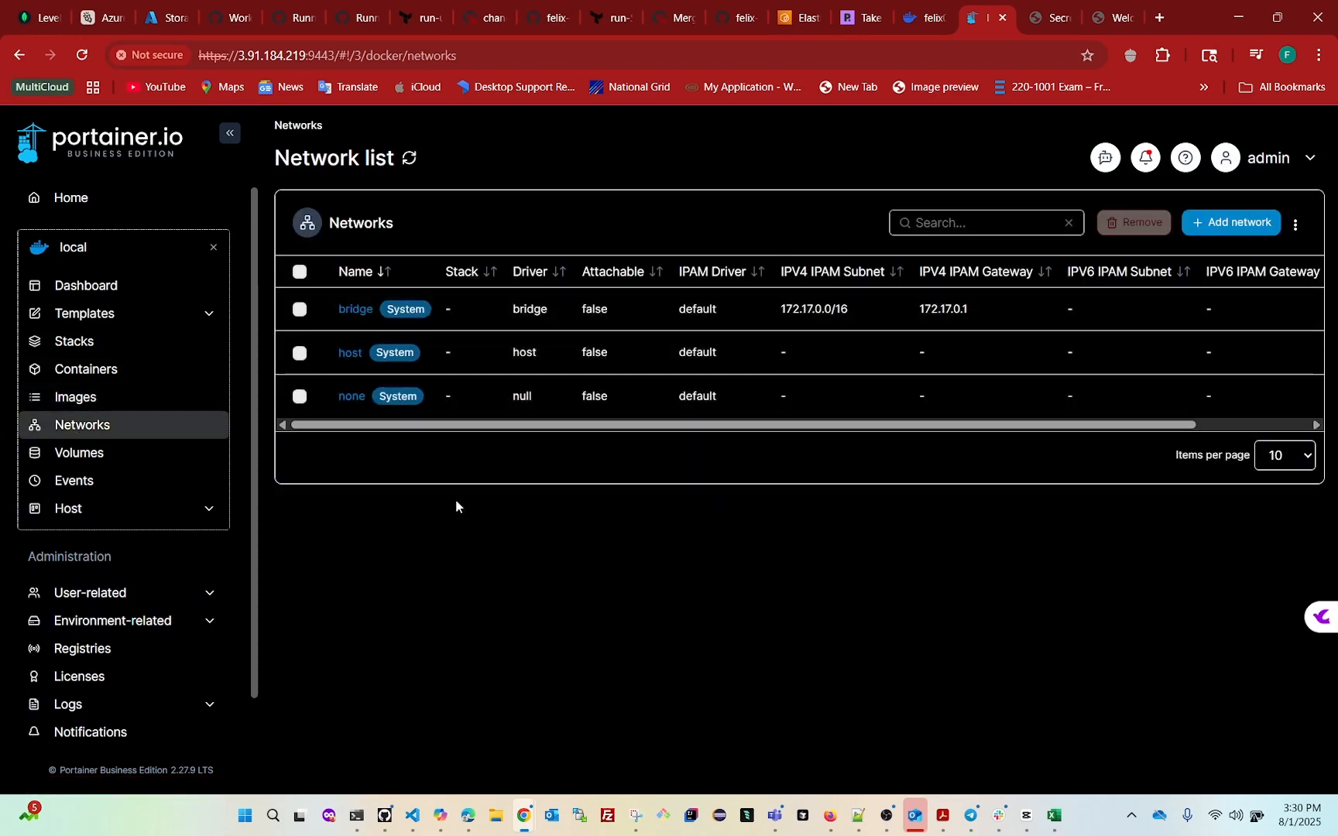
click(76, 455)
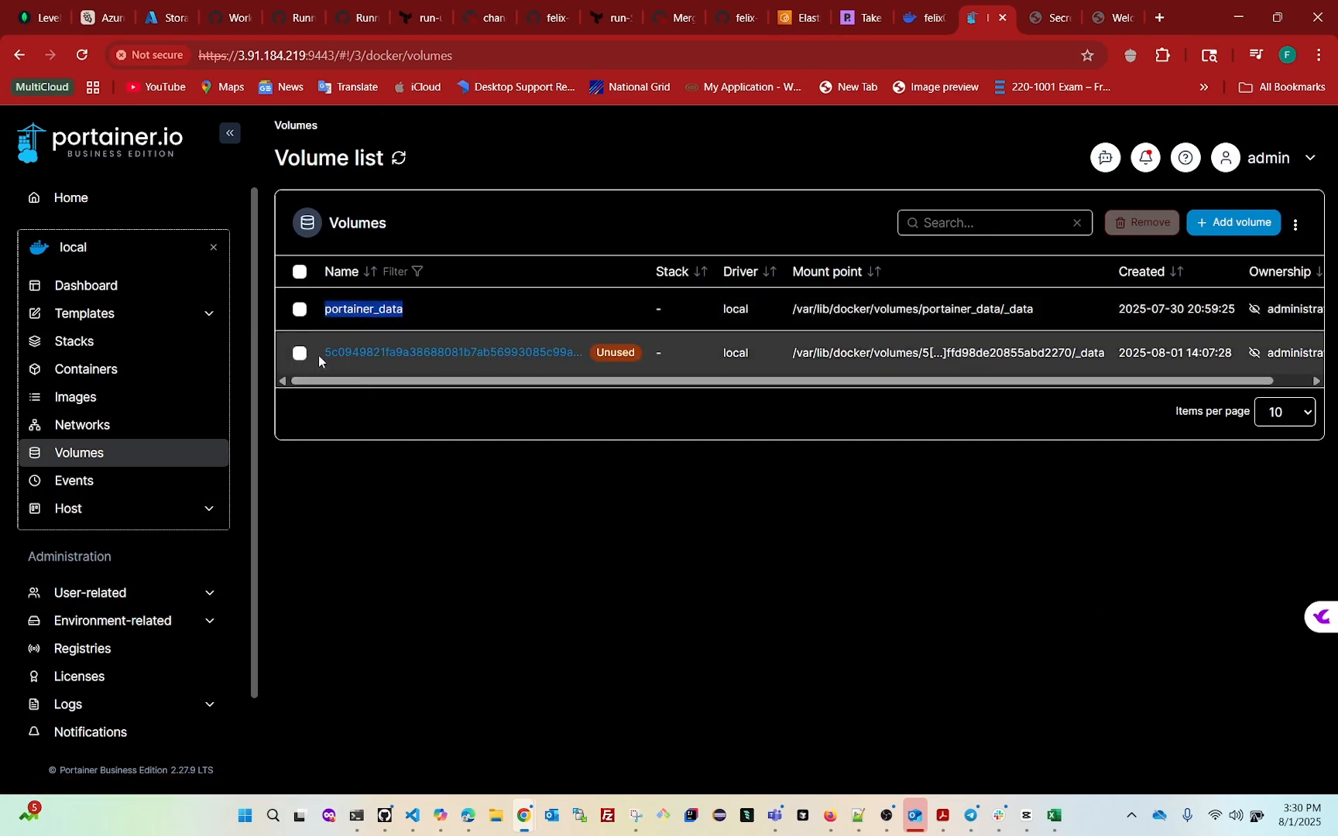
click(299, 354)
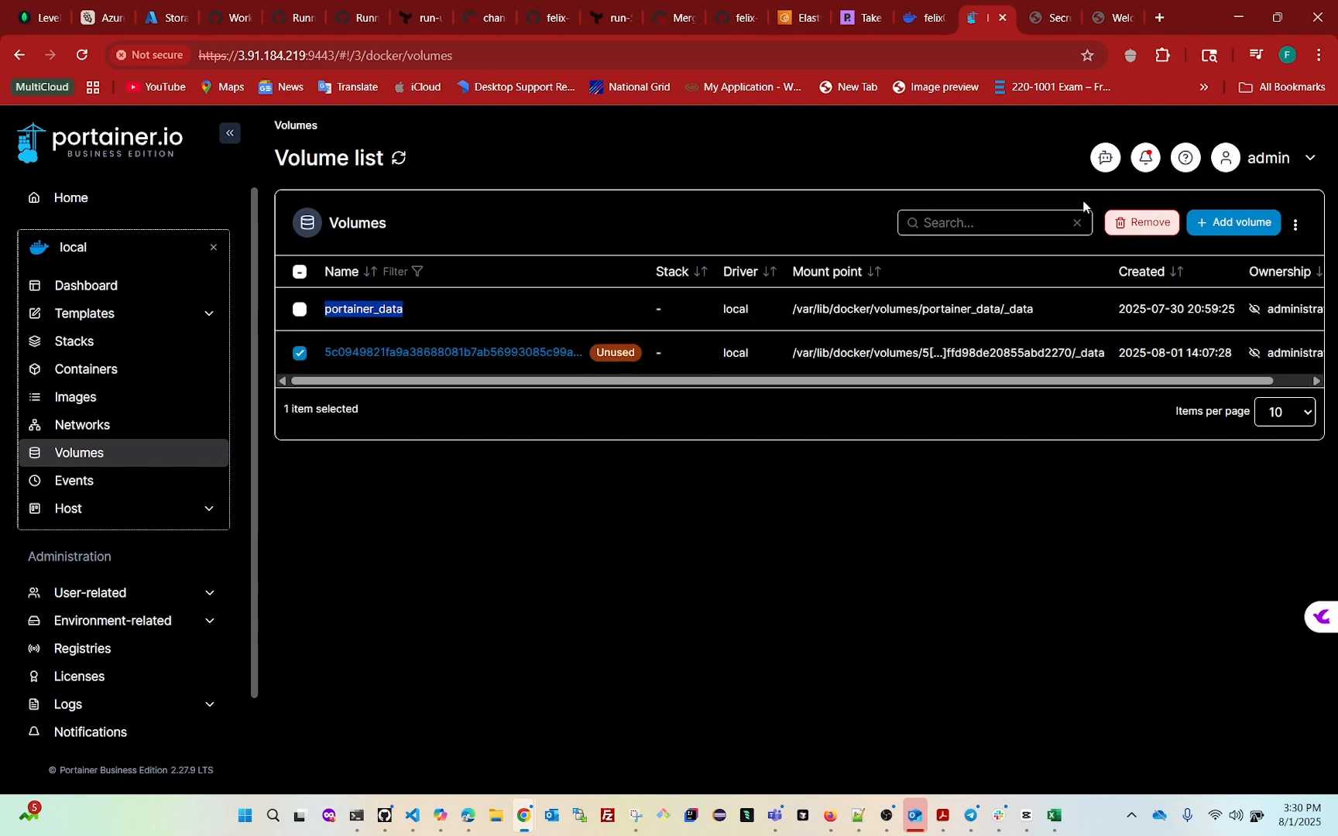
click(1142, 222)
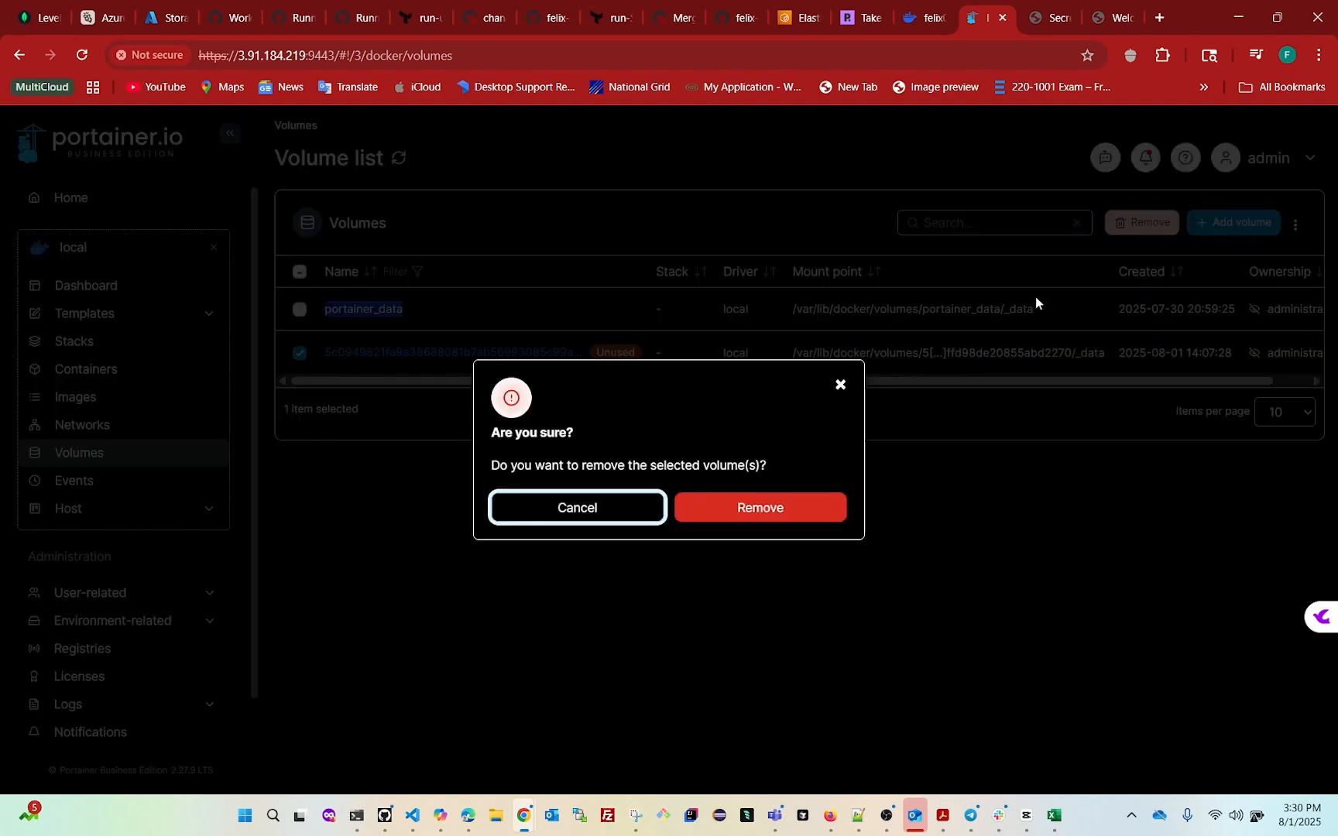
click(755, 511)
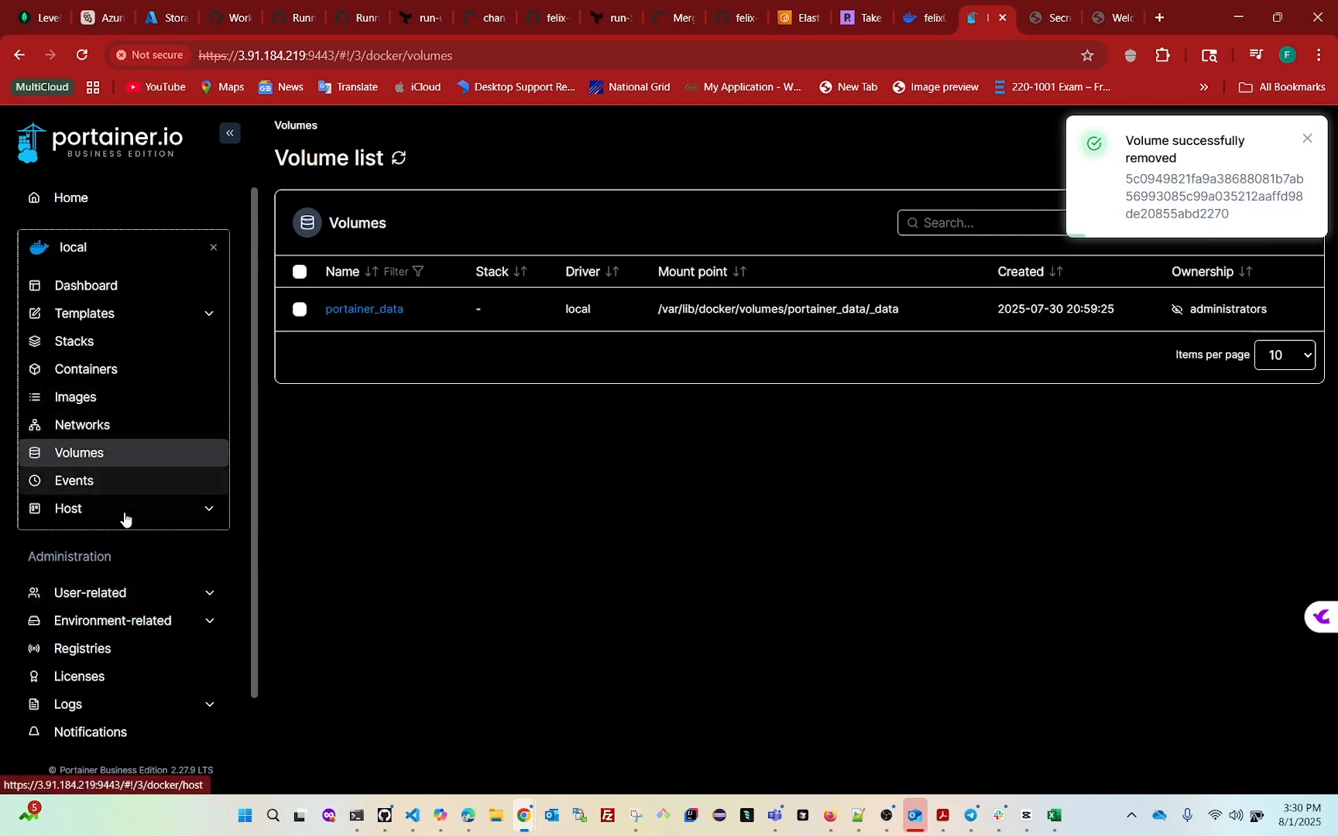
Review the local environment's event list and the host overview details
click(77, 488)
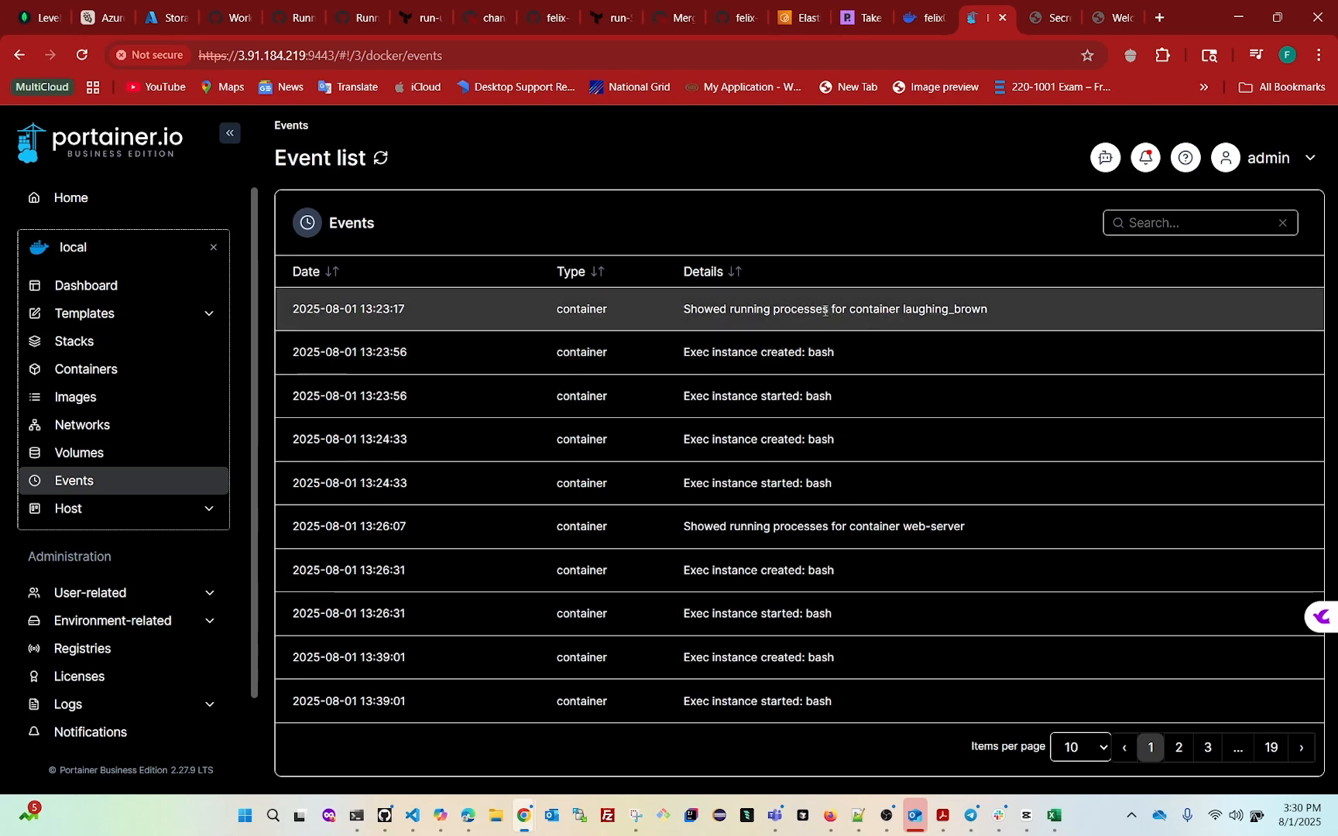
click(81, 516)
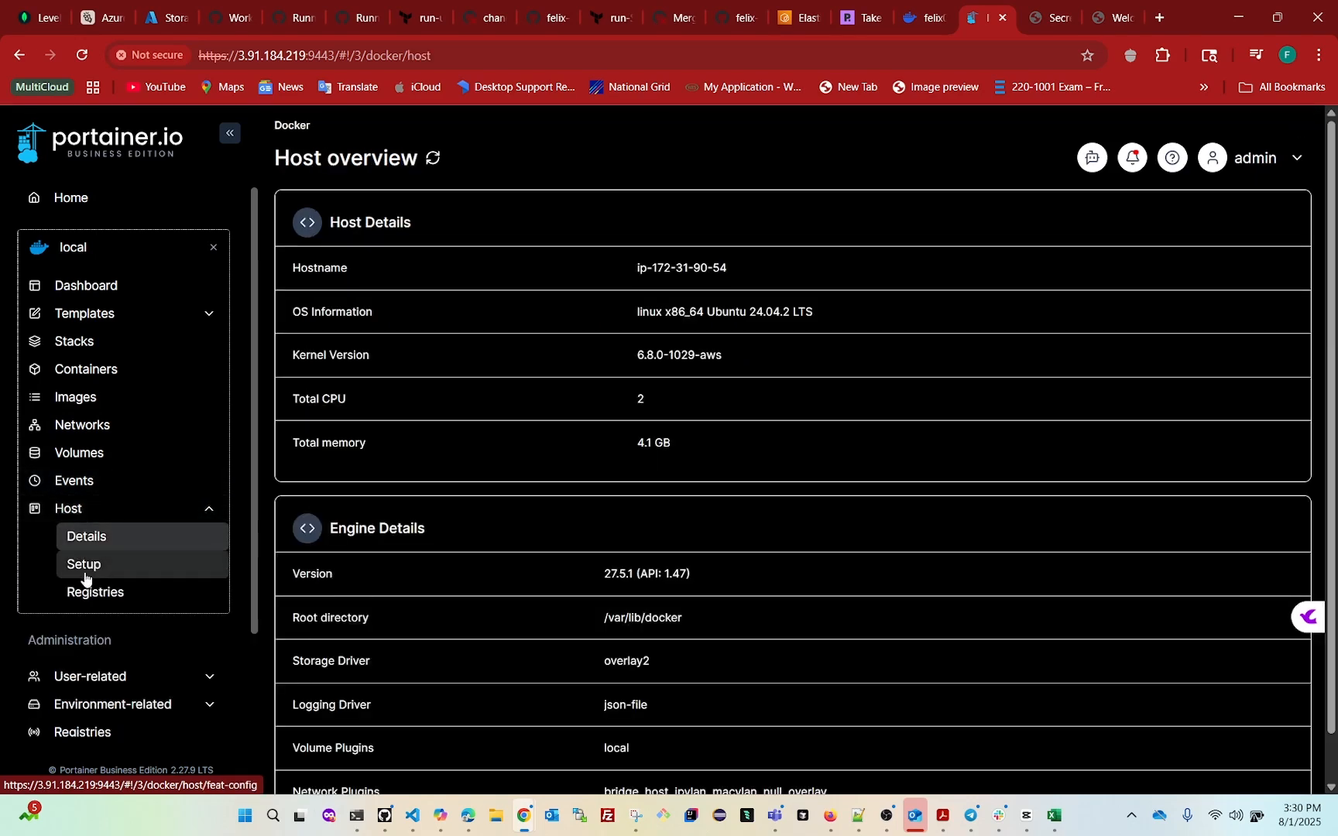
click(206, 510)
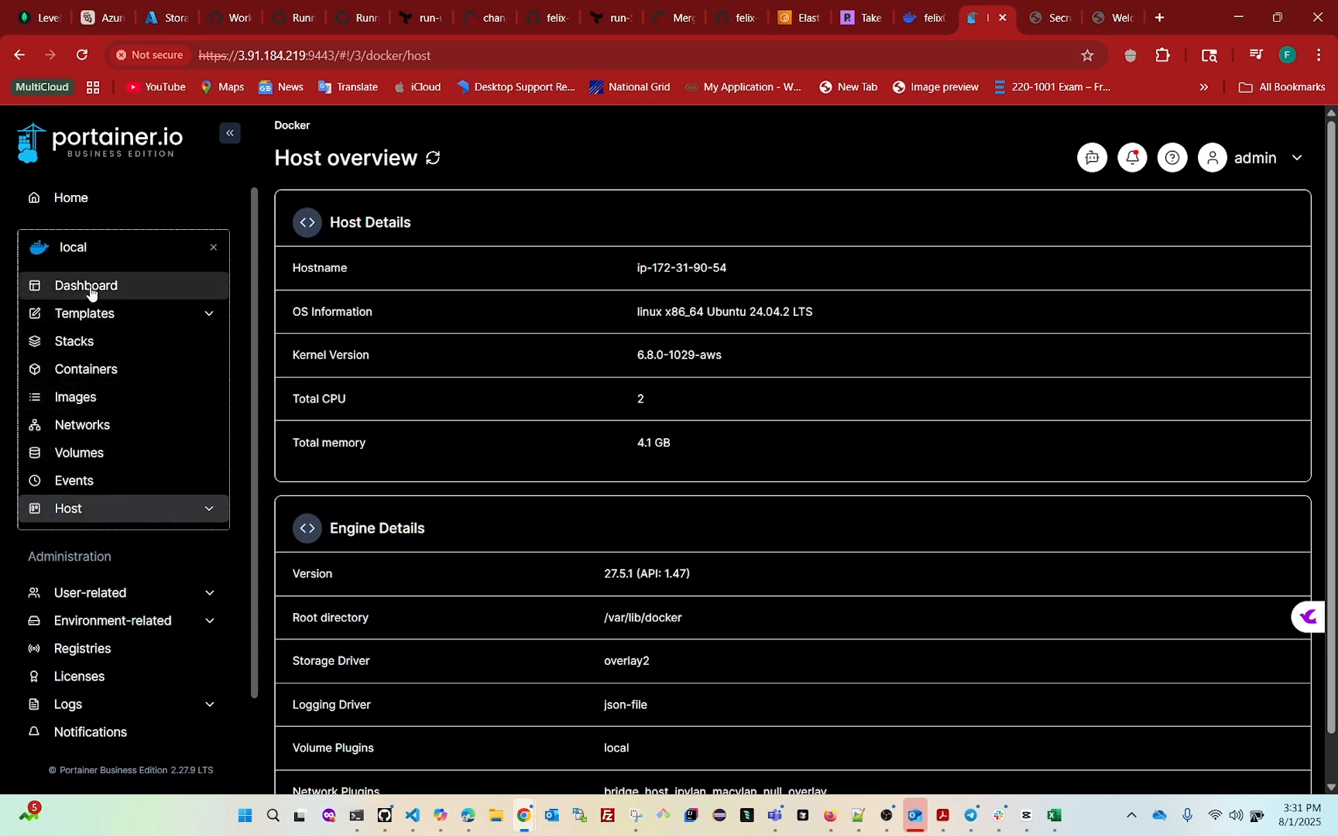
Review the Licenses page and the user authentication and activity logs
scroll(121, 574, down, 1)
scroll(122, 575, down, 1)
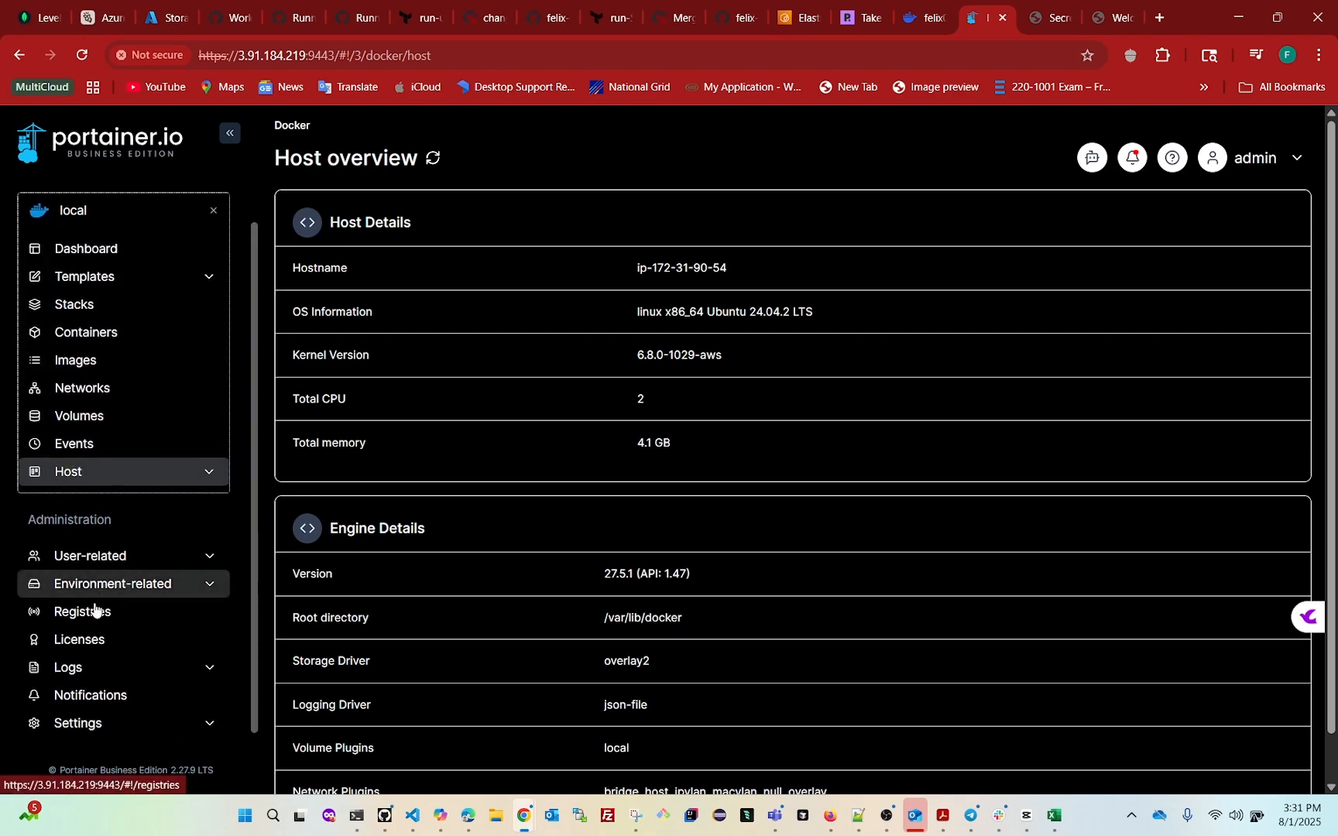
click(83, 648)
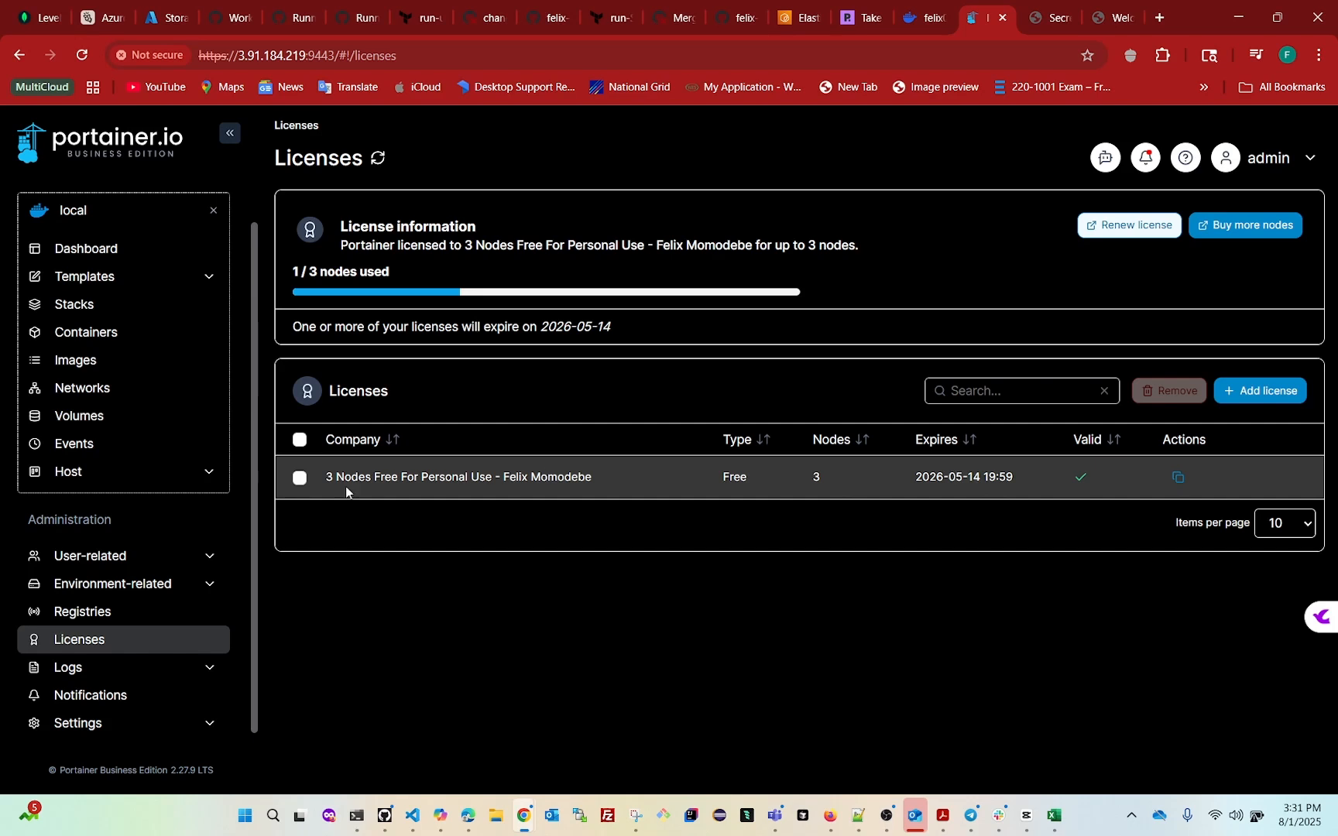
click(300, 479)
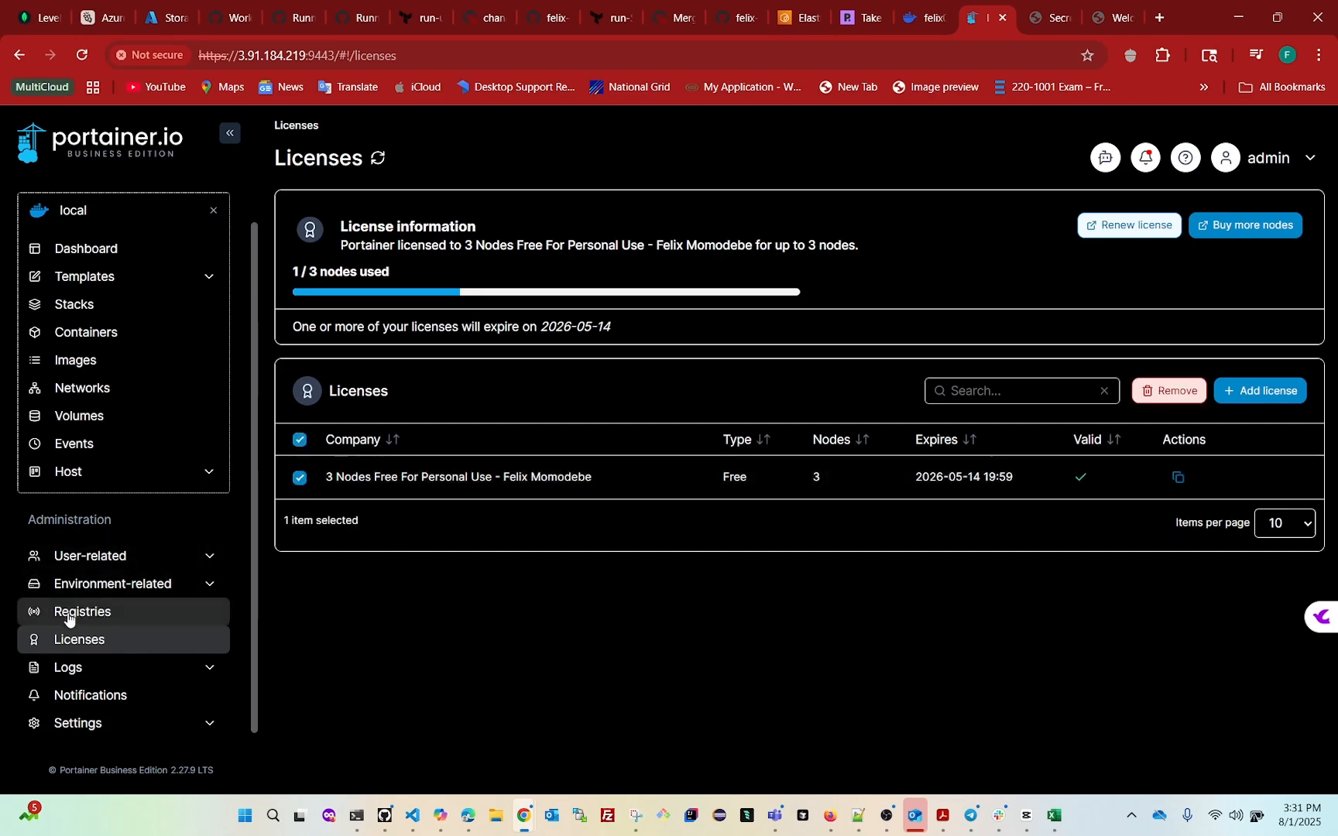
click(65, 673)
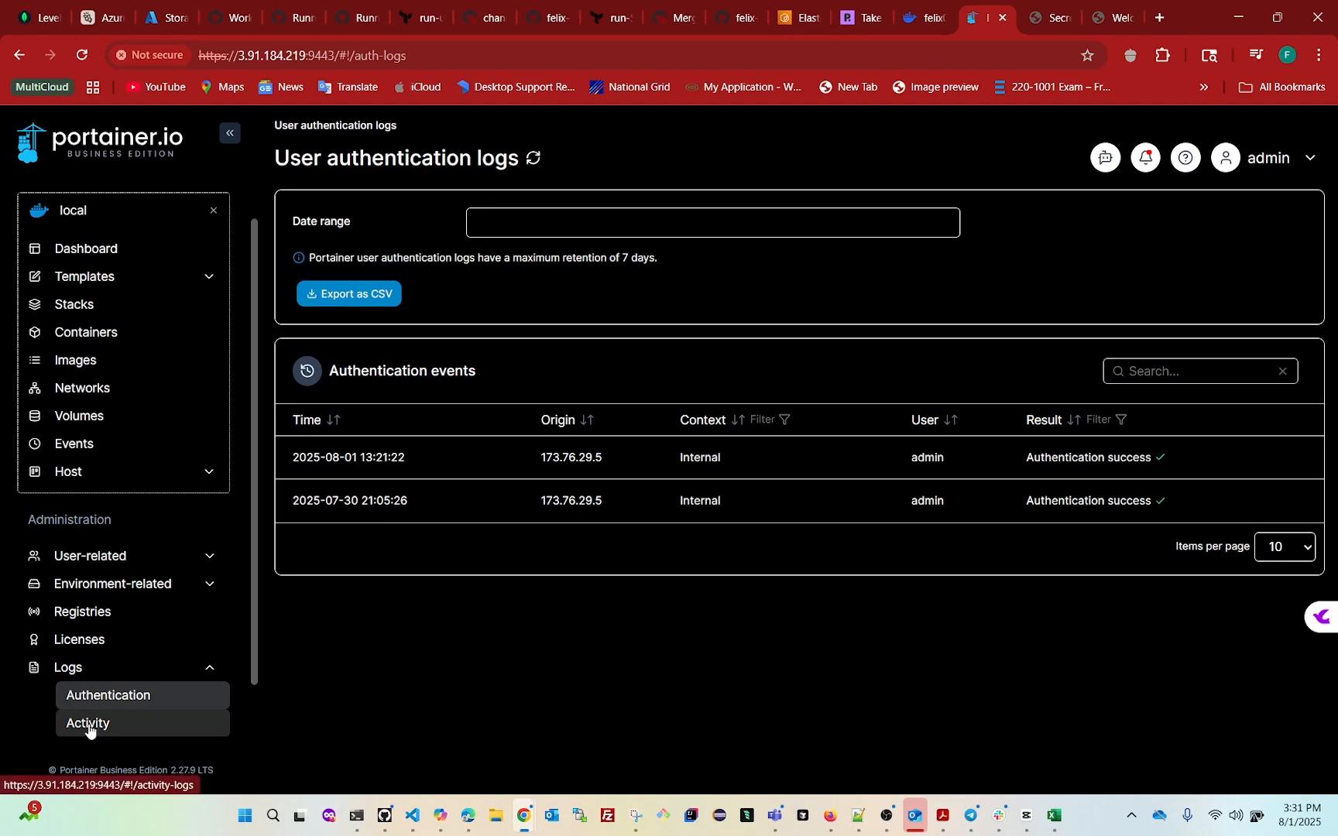
click(128, 724)
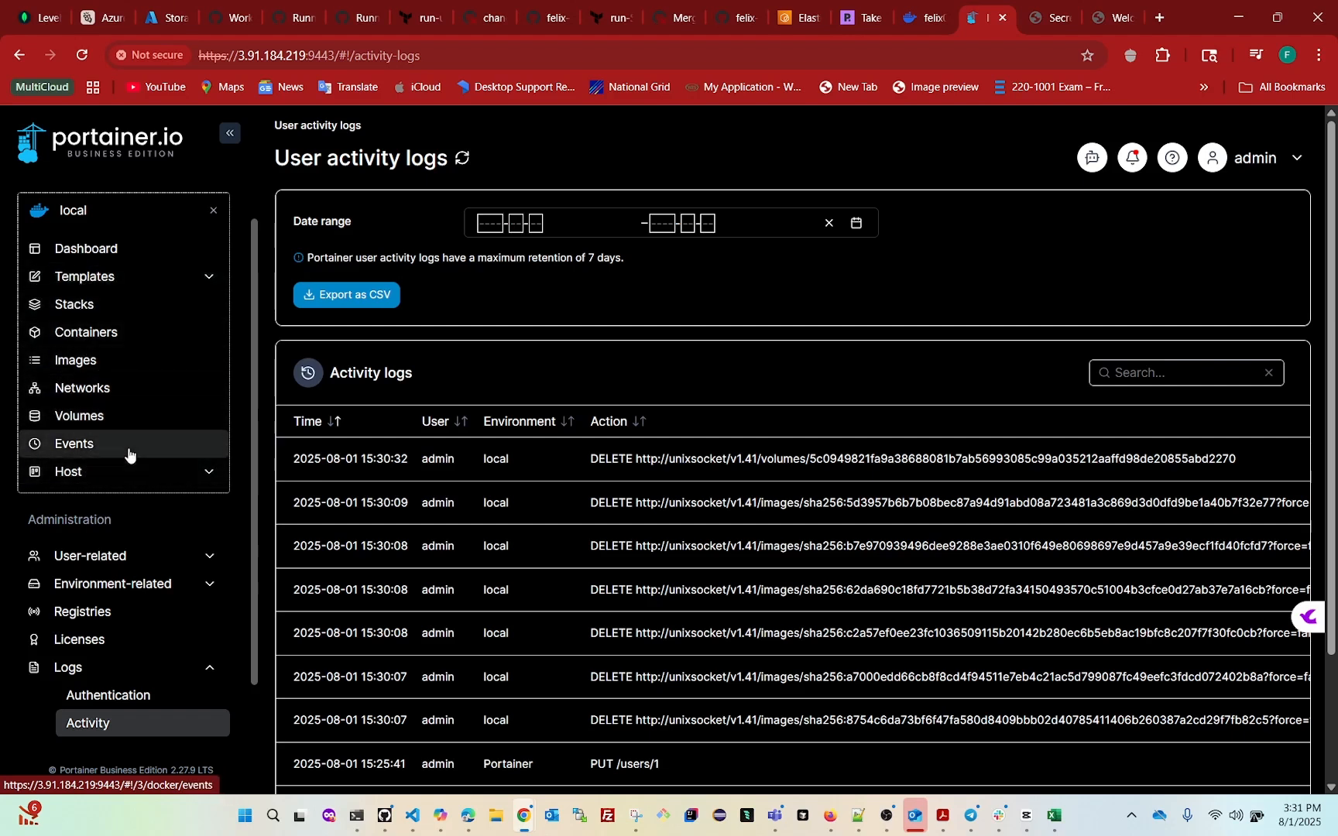
Look over the environment dashboard, application templates and stacks list, and return to the container list
scroll(122, 487, down, 1)
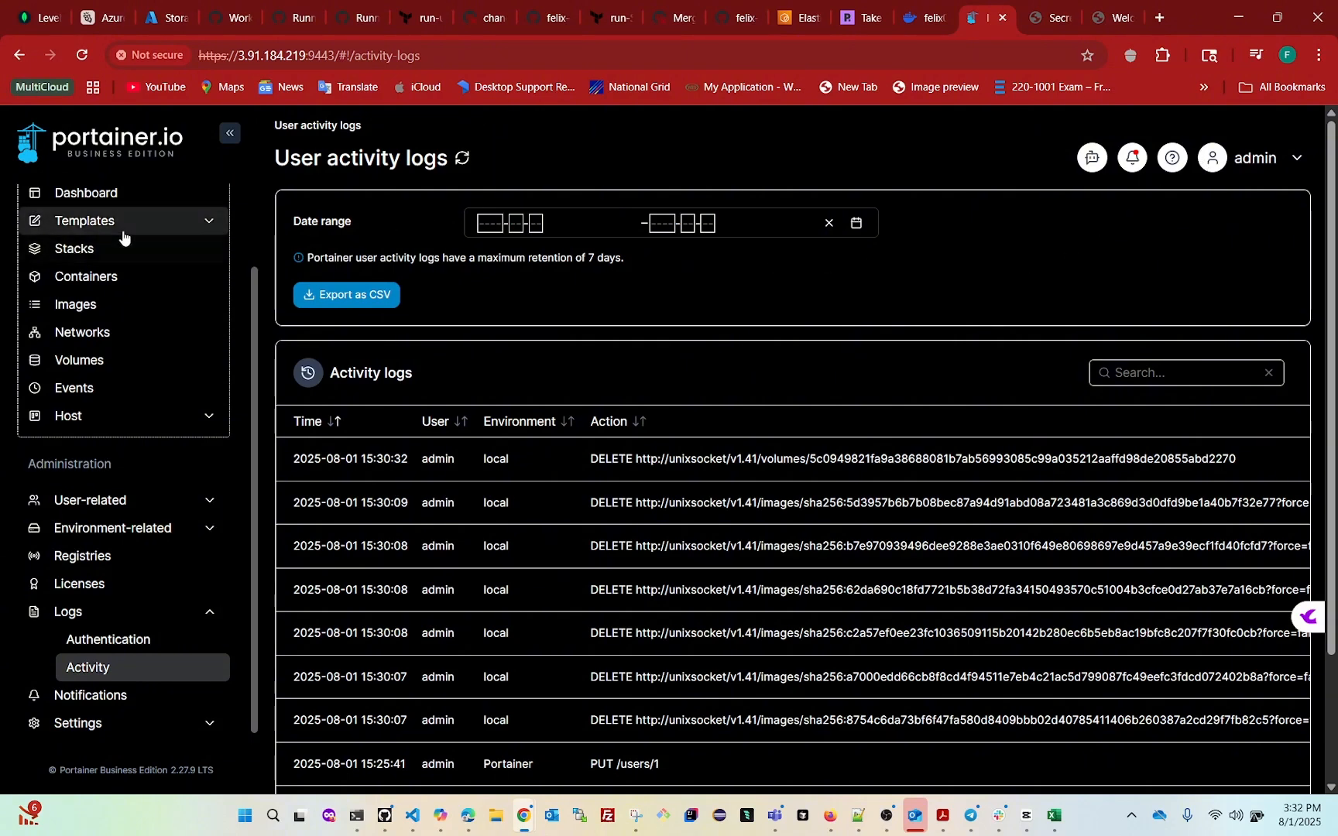
click(90, 198)
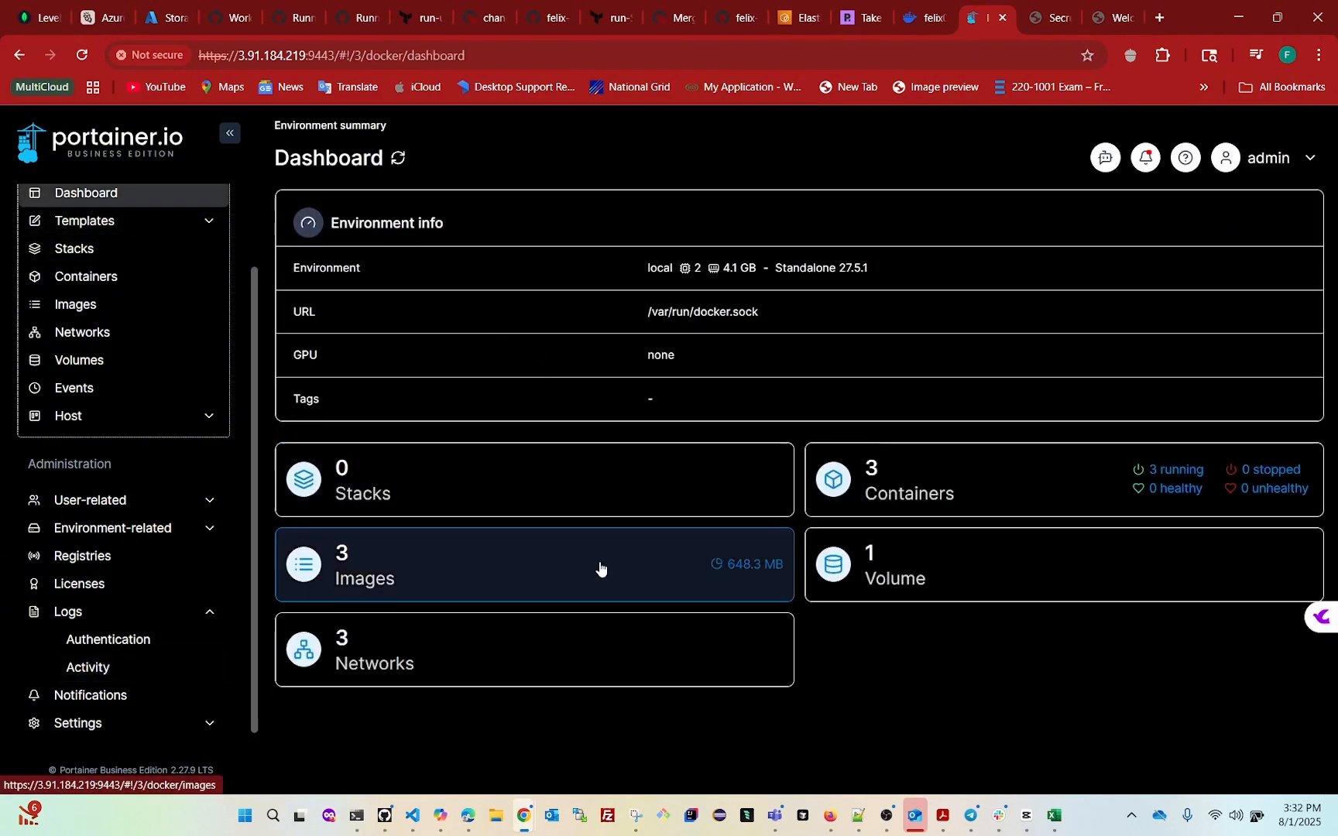
click(947, 489)
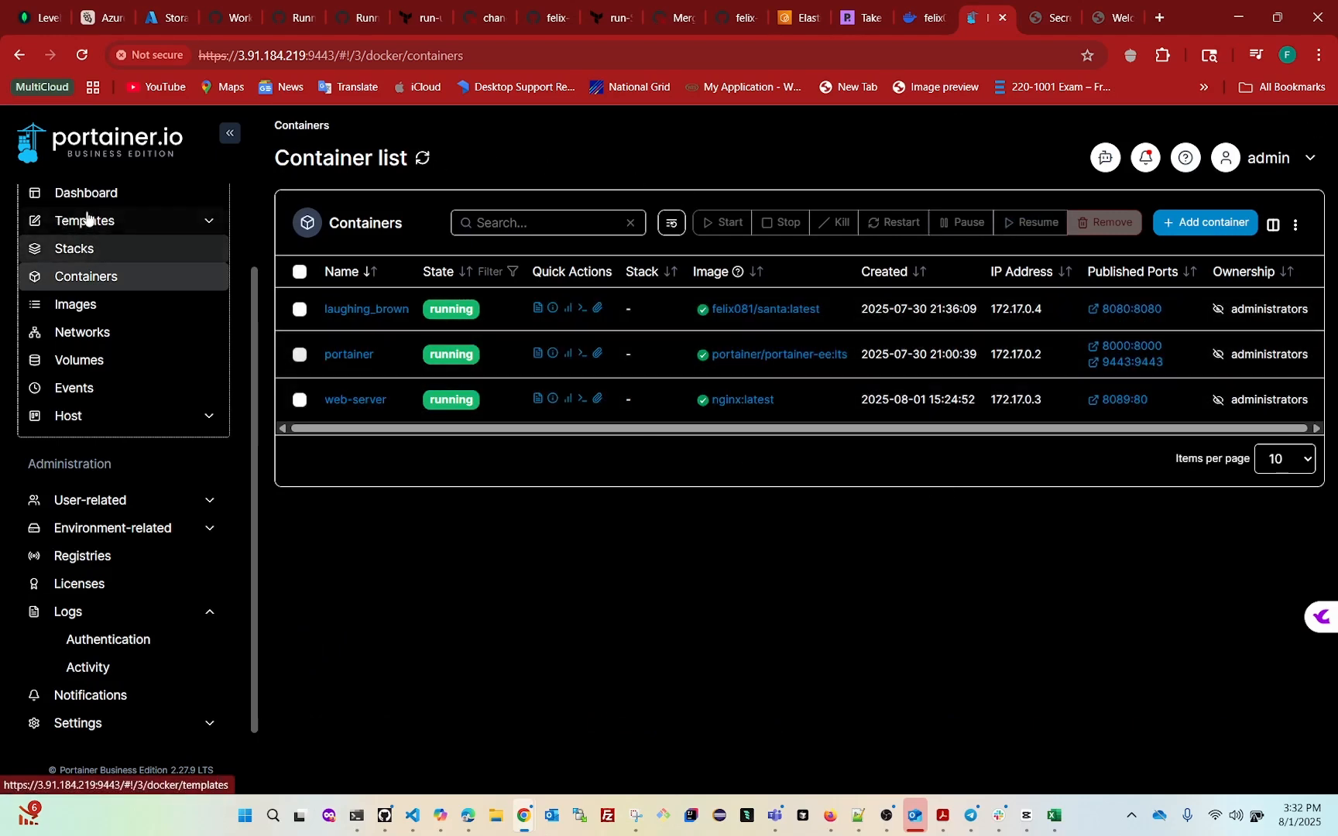
click(85, 199)
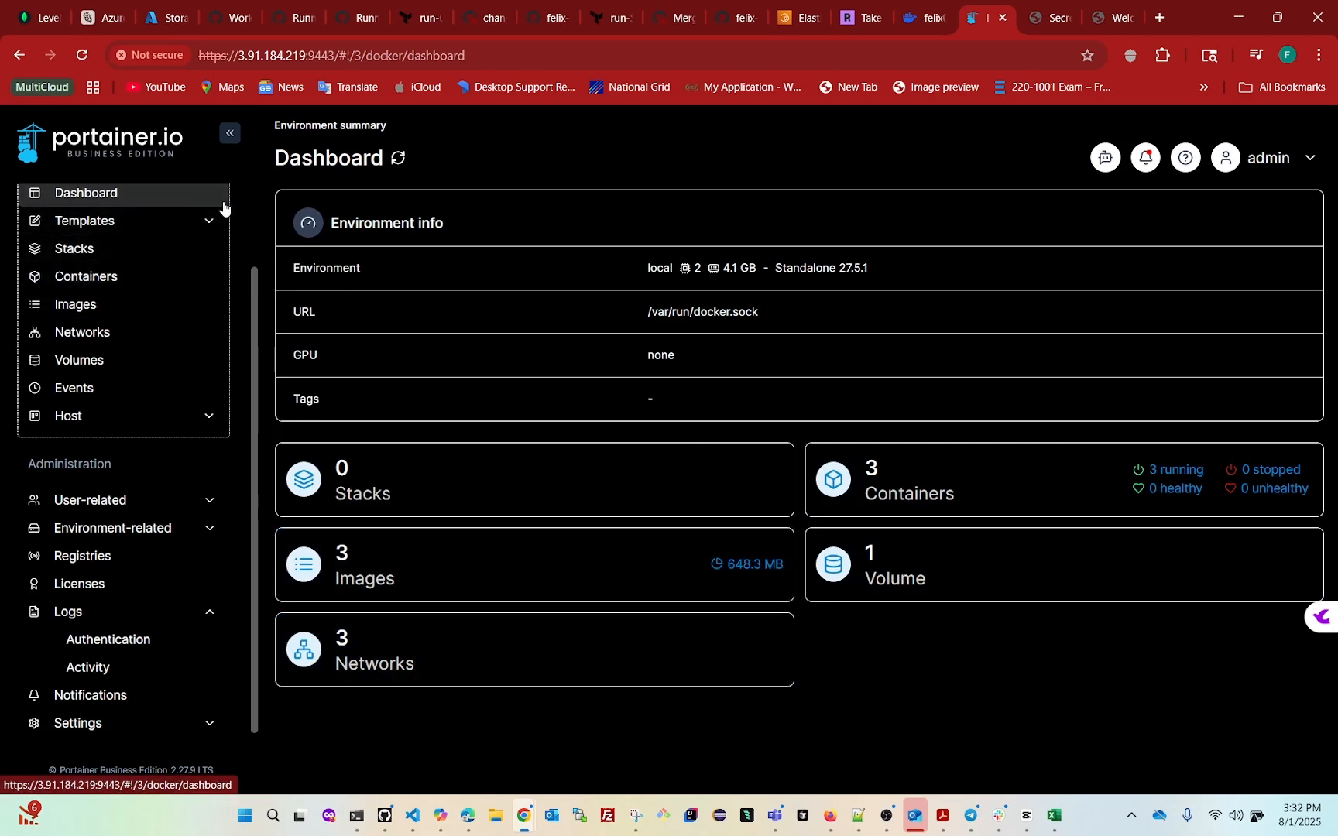
click(134, 228)
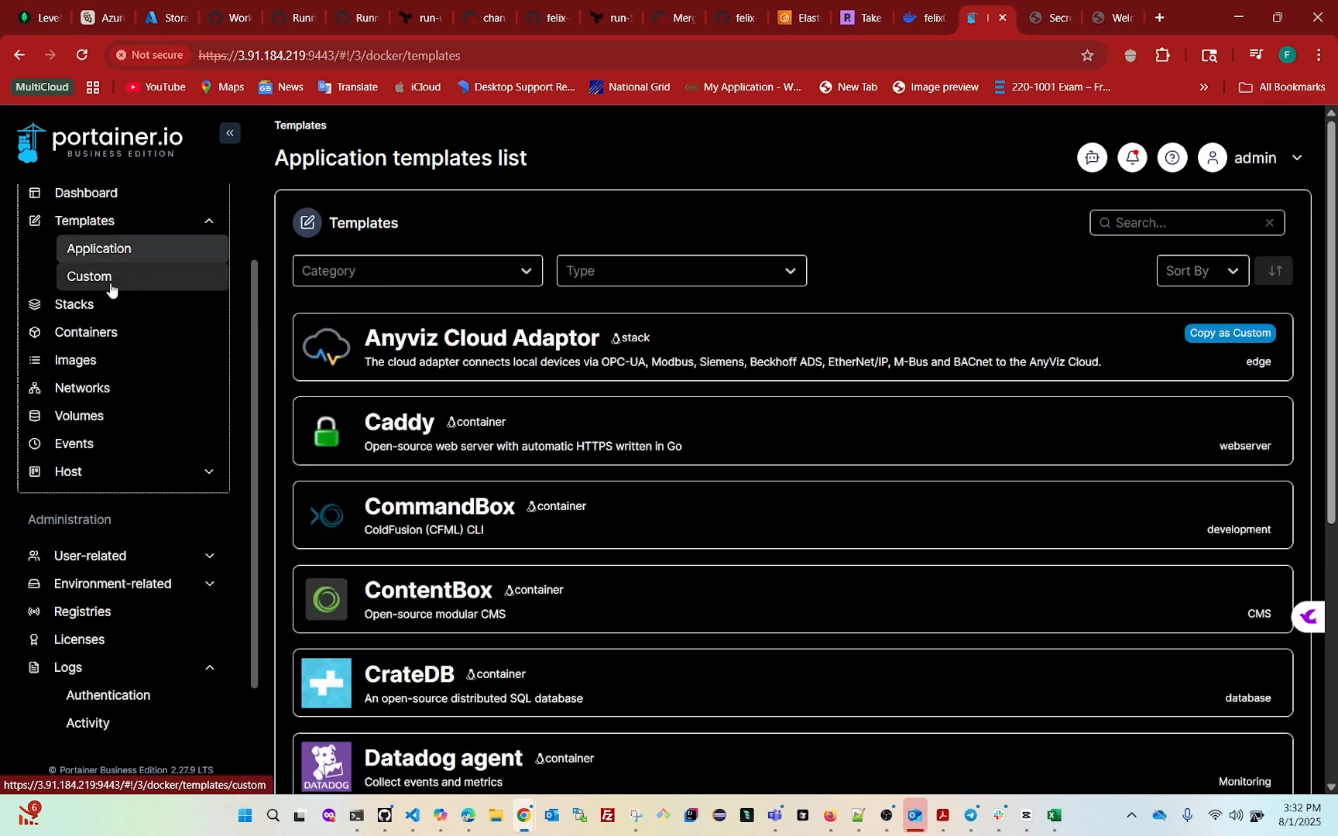
click(69, 306)
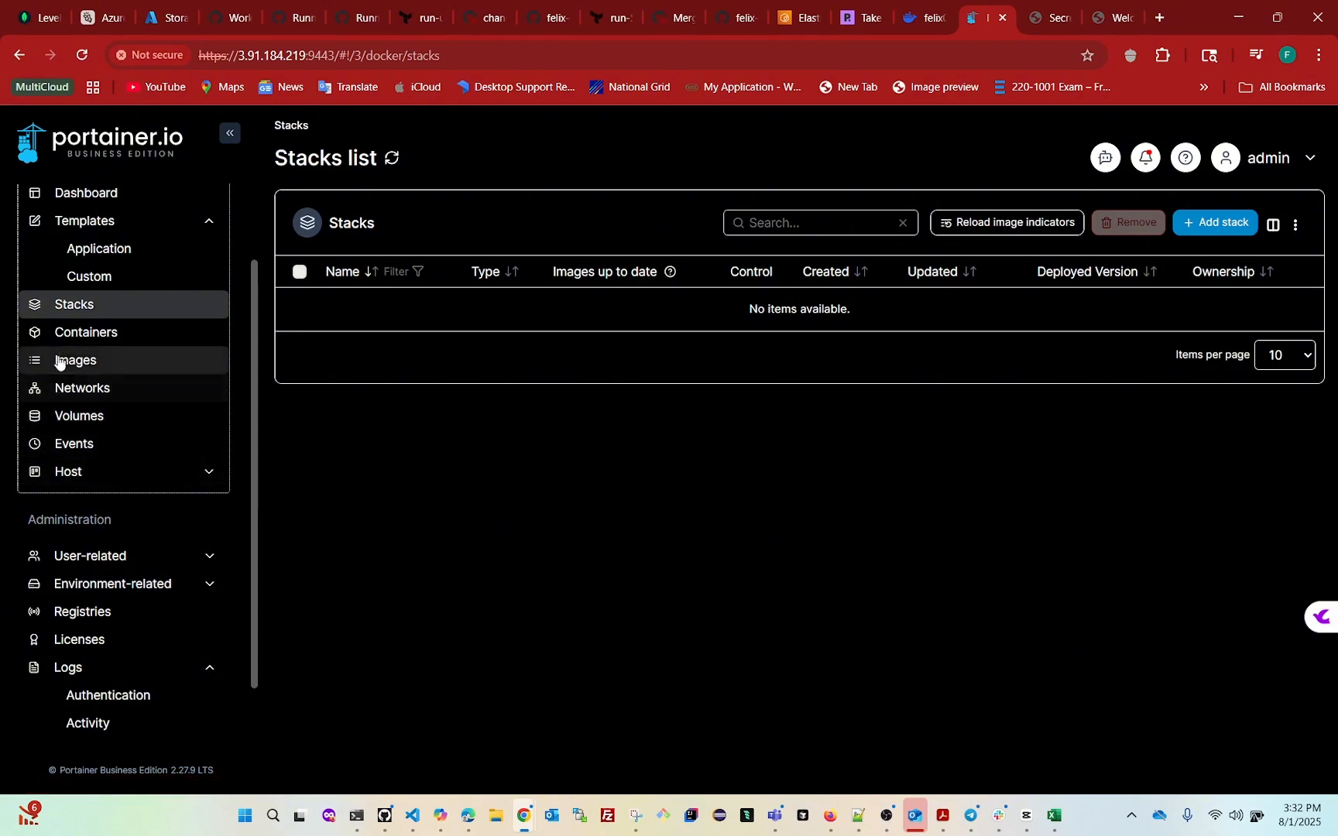
click(72, 342)
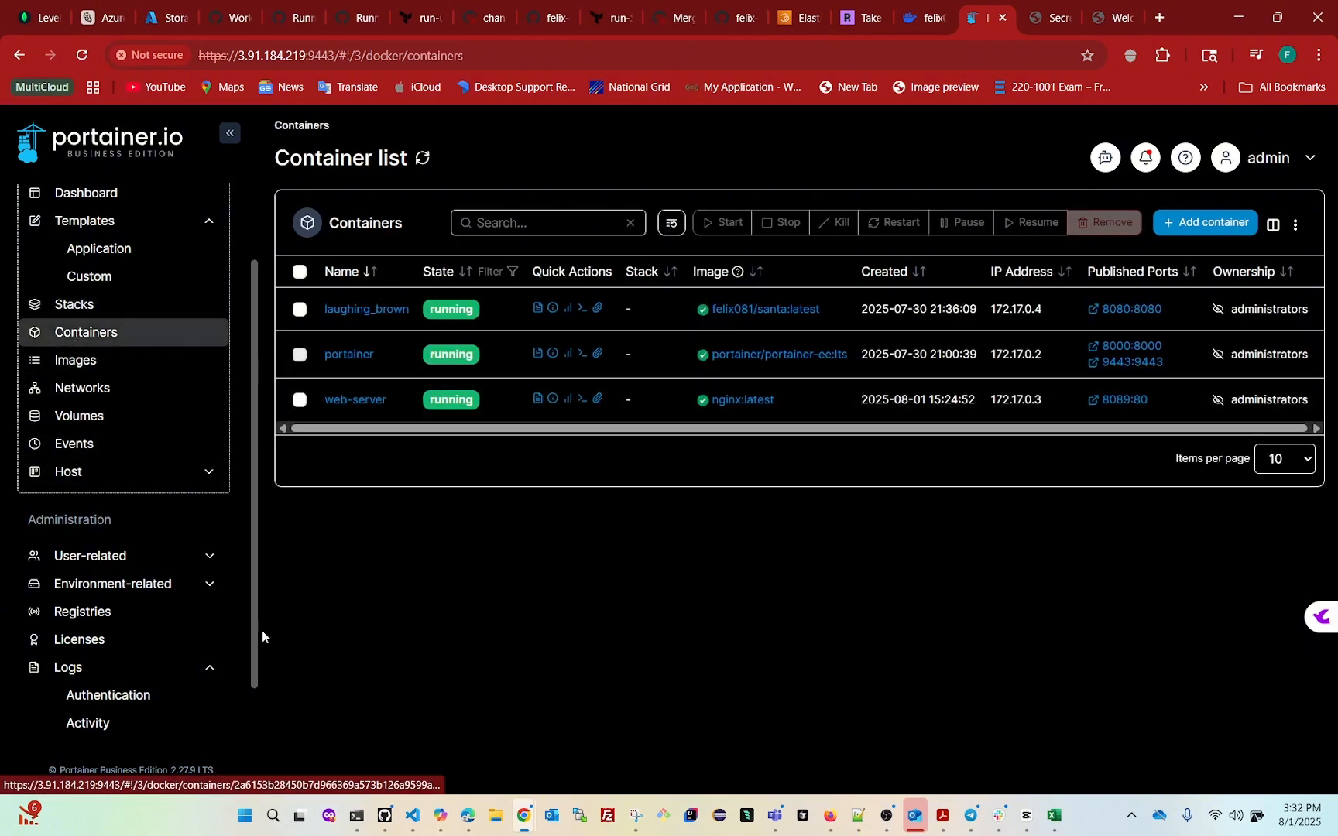